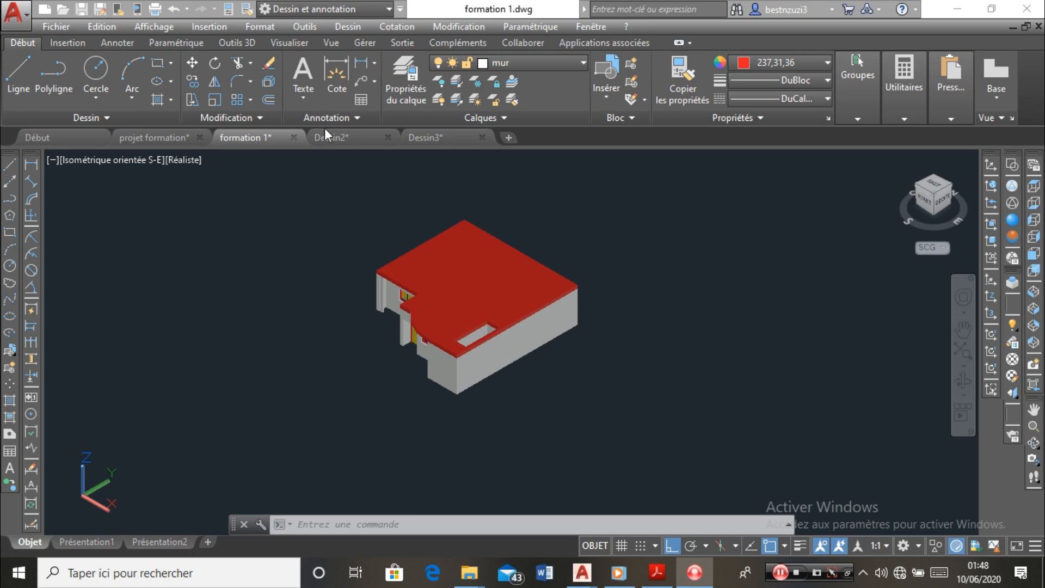
# Examine the red-roofed ground-floor building model in the formation 1 drawing
pyautogui.moveTo(342, 140)
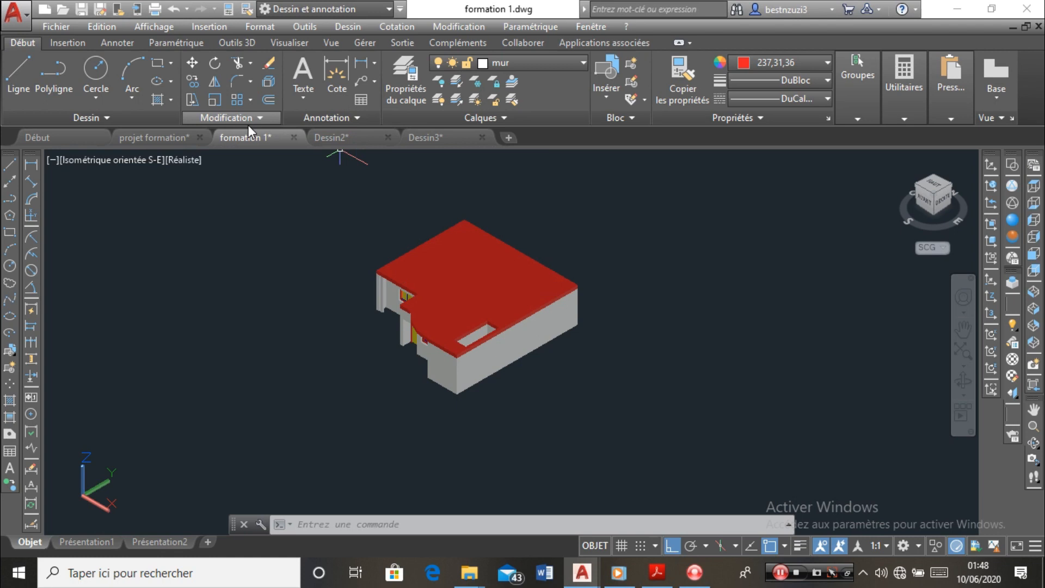
pyautogui.scroll(3, 478, 298)
pyautogui.scroll(-4, 459, 324)
pyautogui.scroll(3, 460, 321)
pyautogui.scroll(-5, 462, 305)
pyautogui.scroll(4, 460, 313)
pyautogui.scroll(-4, 462, 327)
pyautogui.scroll(3, 462, 326)
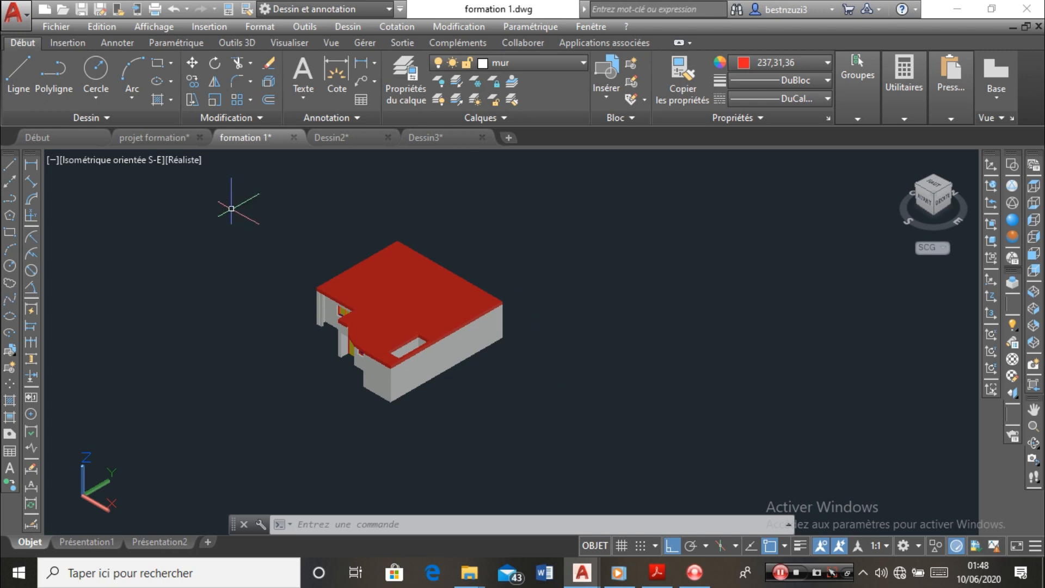
# Switch to the Dessin2 drawing and inspect its building in the Realistic visual style
pyautogui.click(333, 138)
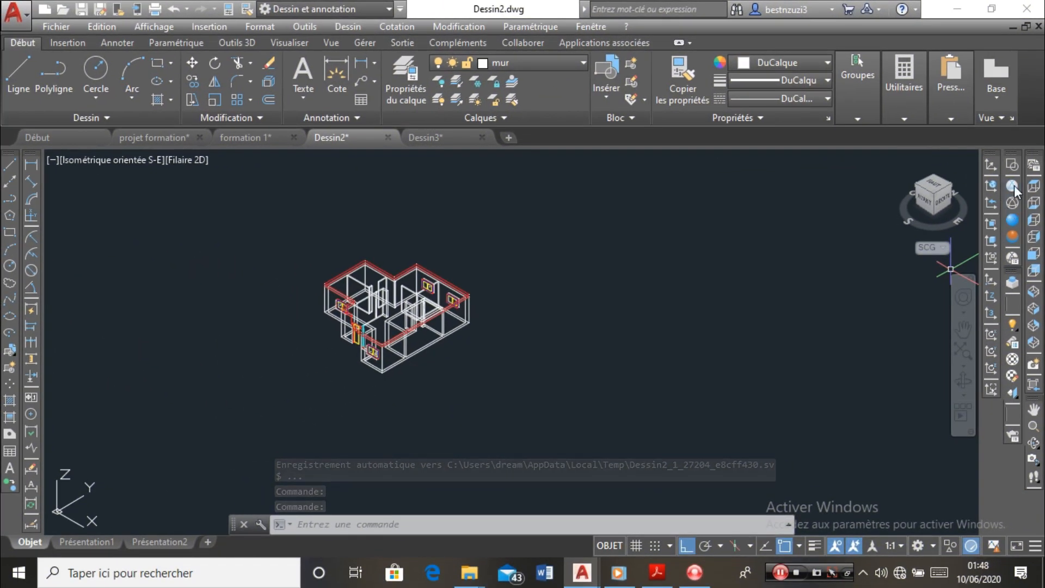
pyautogui.click(1013, 186)
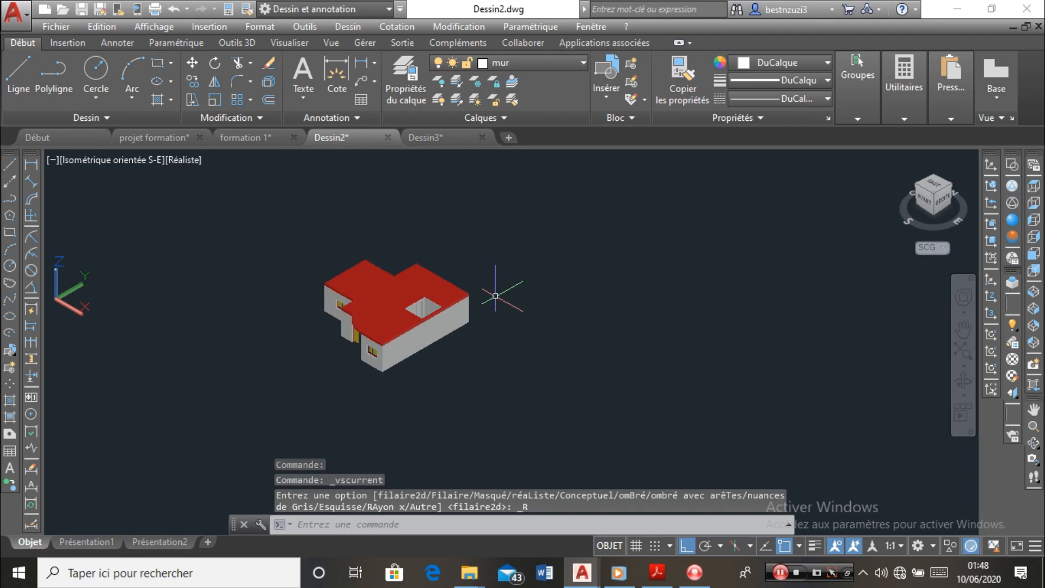
pyautogui.scroll(5, 332, 319)
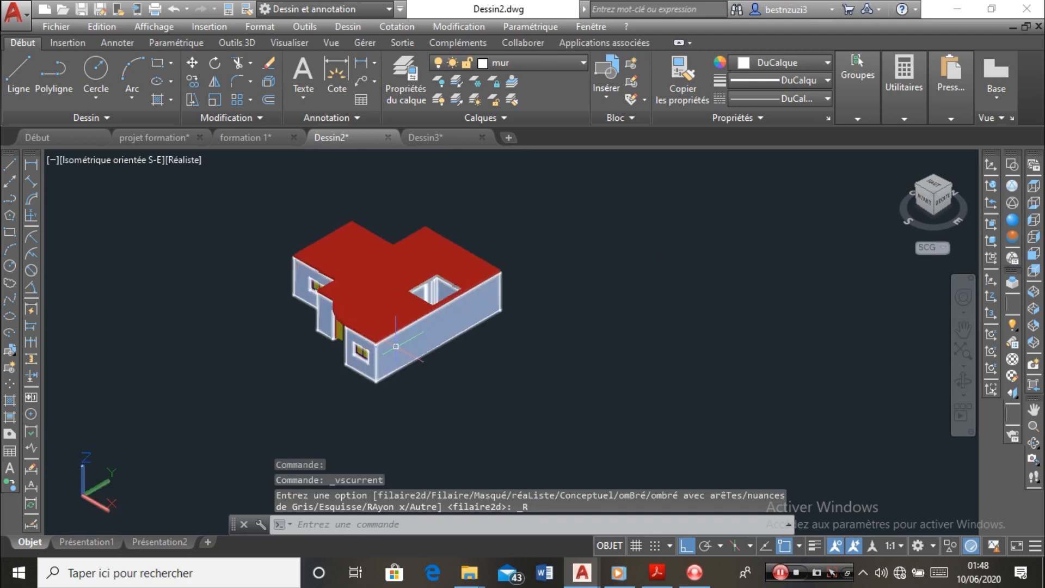
pyautogui.scroll(-5, 359, 330)
pyautogui.scroll(3, 379, 338)
pyautogui.scroll(-4, 370, 332)
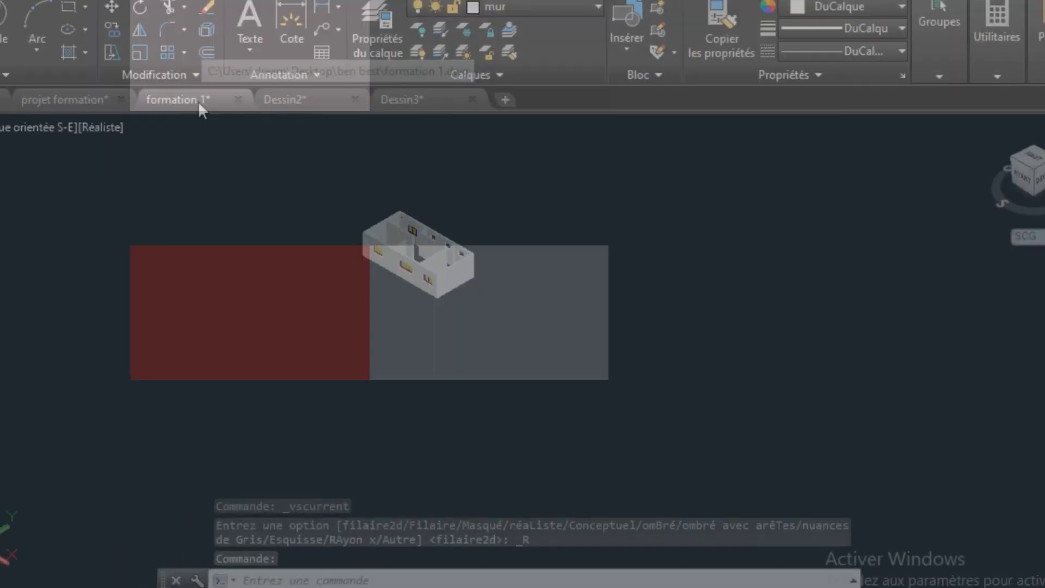
# Compare the building in the formation 1 drawing with the one in Dessin2
pyautogui.click(123, 49)
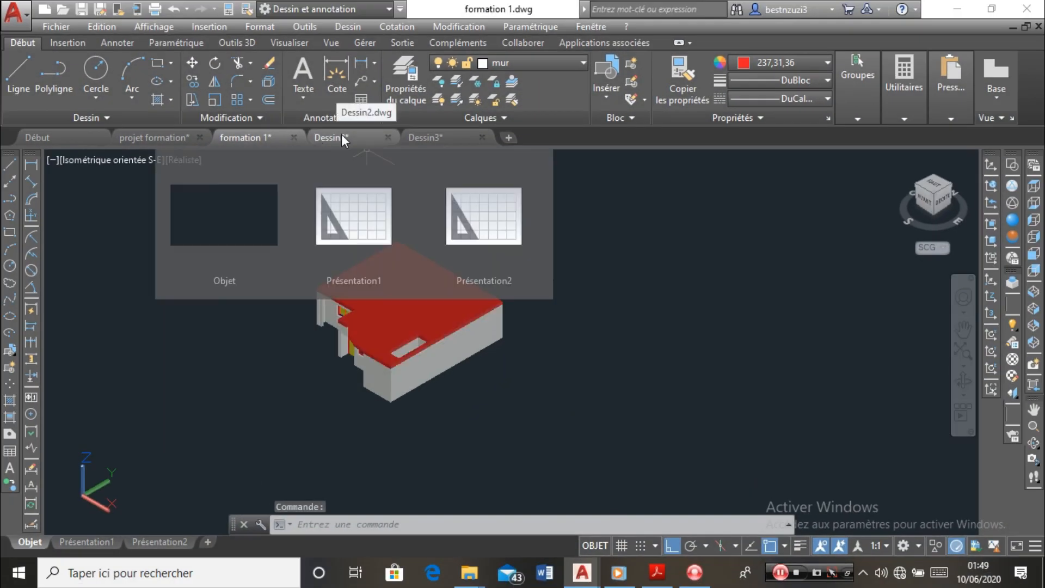
pyautogui.click(354, 141)
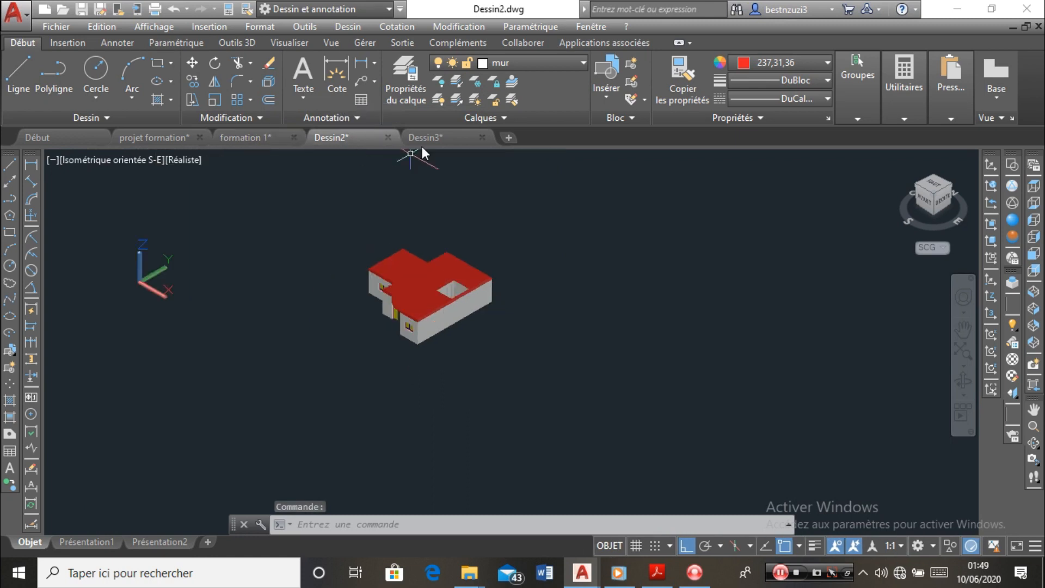
pyautogui.click(260, 136)
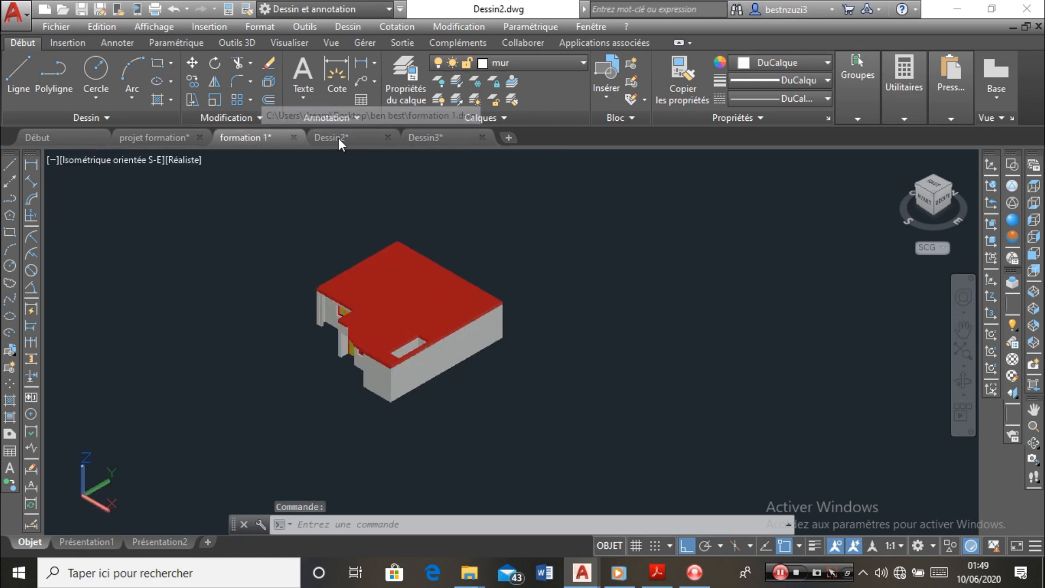
pyautogui.click(343, 139)
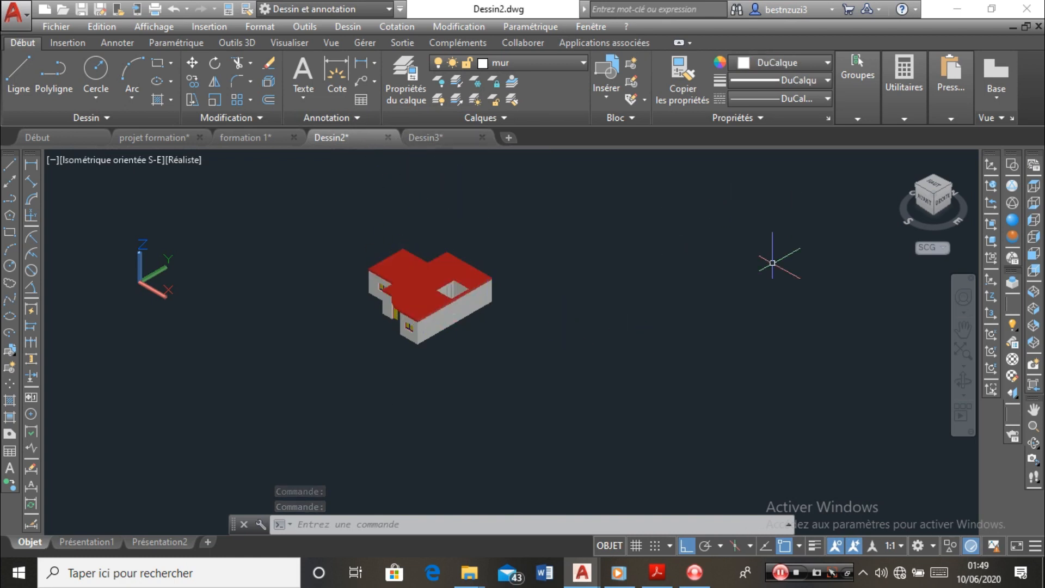
# Display the Dessin2 and formation 1 drawings in 2D wireframe and set the World UCS in formation 1
pyautogui.click(1011, 166)
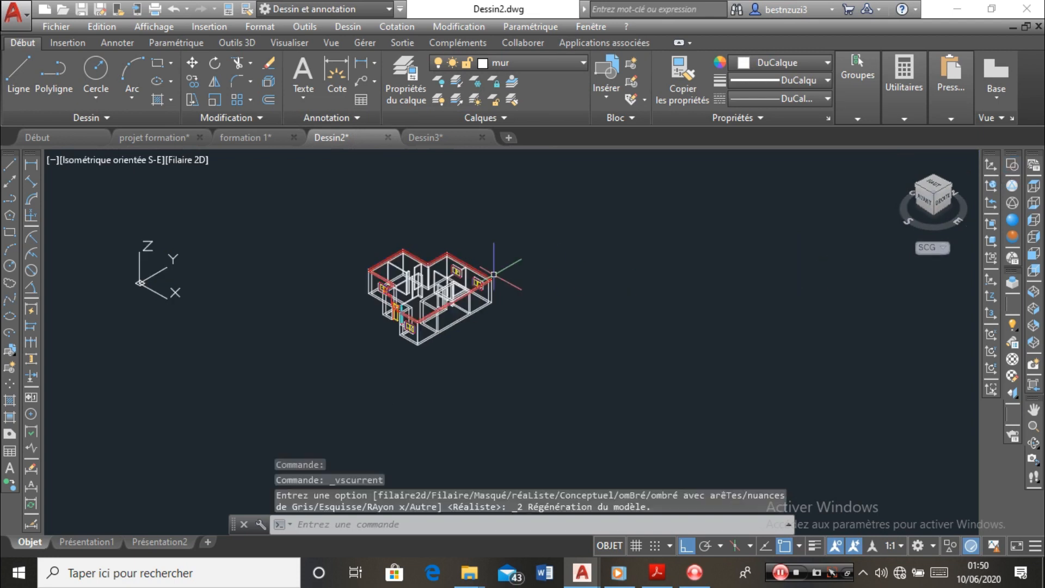
pyautogui.scroll(2, 338, 242)
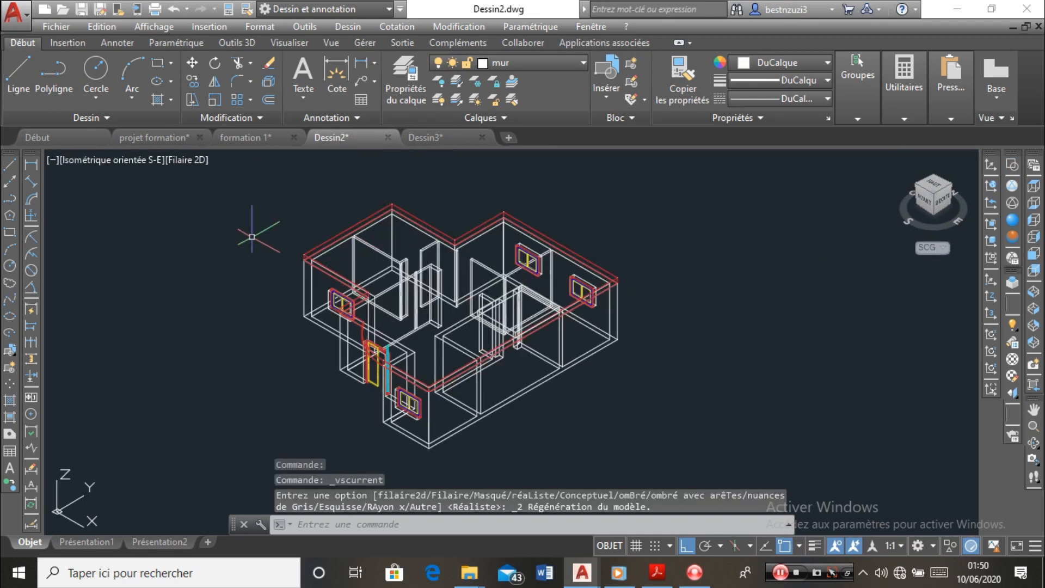
pyautogui.scroll(-4, 252, 236)
pyautogui.click(264, 136)
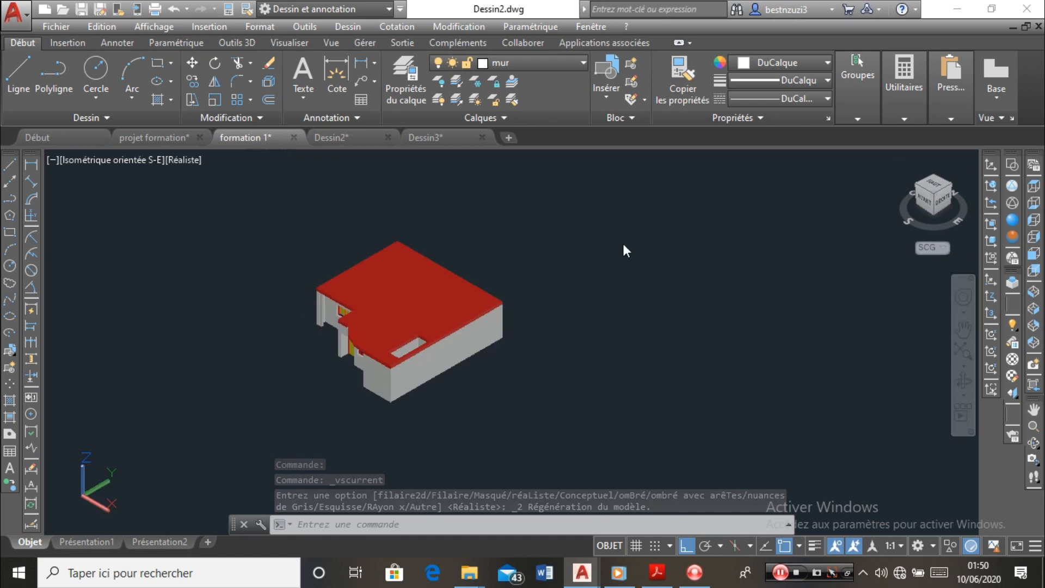
pyautogui.click(1011, 166)
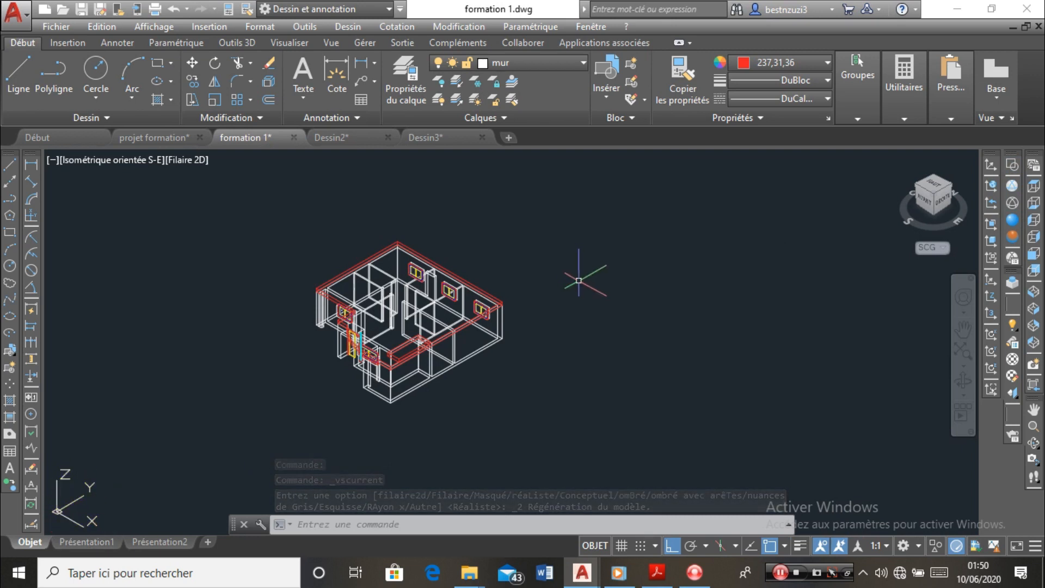
pyautogui.click(991, 186)
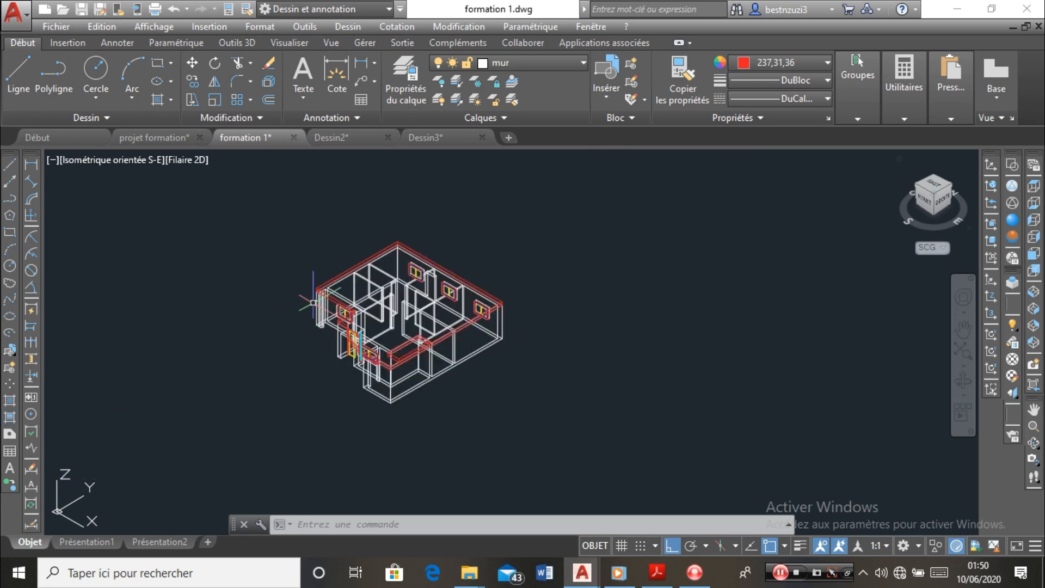
# In Dessin2, copy the whole building with a base point at the lowest front outer corner of its walls
pyautogui.click(341, 136)
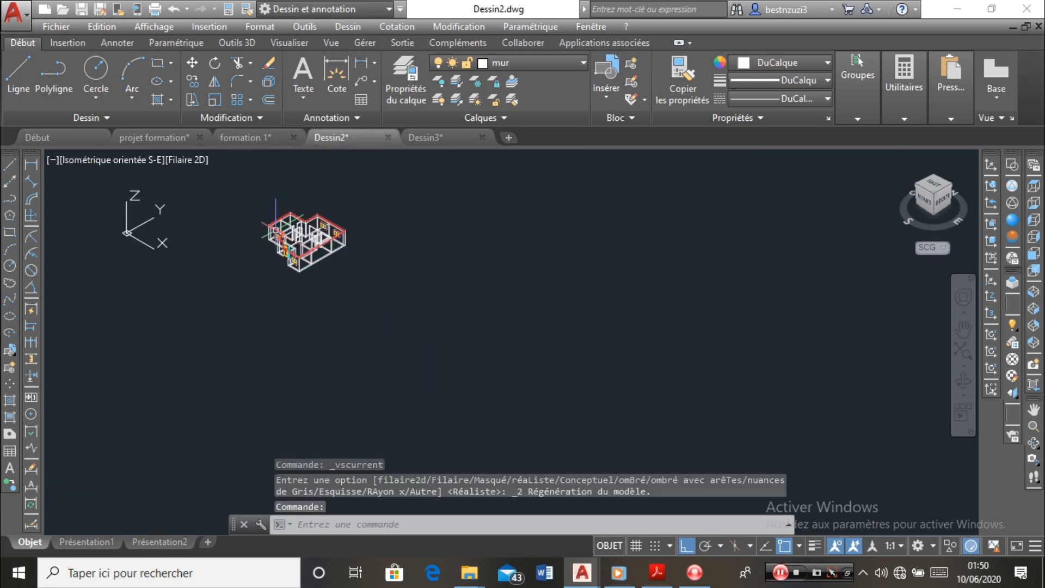
pyautogui.scroll(2, 248, 212)
pyautogui.click(234, 184)
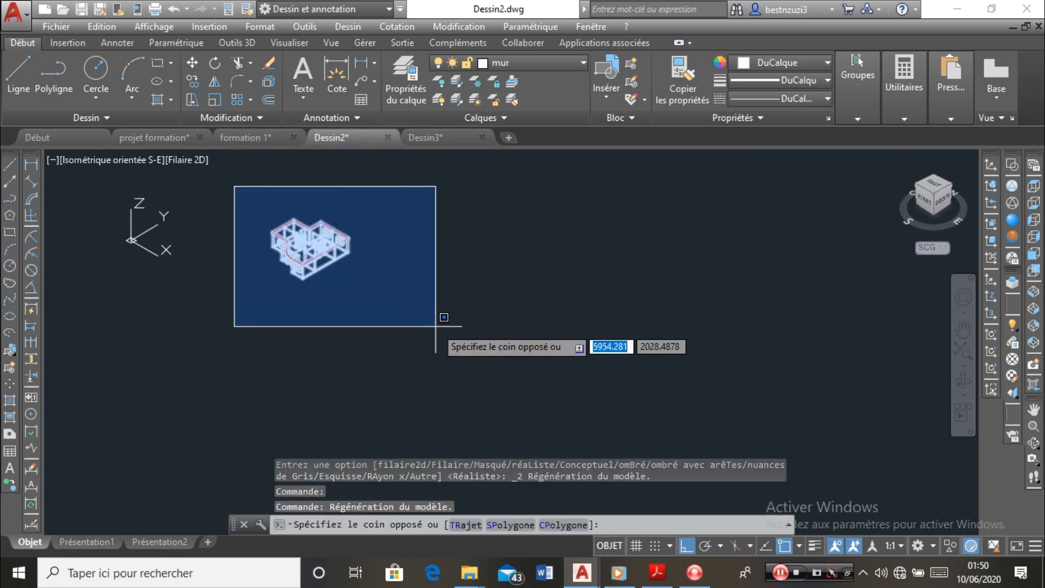
pyautogui.click(460, 353)
pyautogui.click(101, 26)
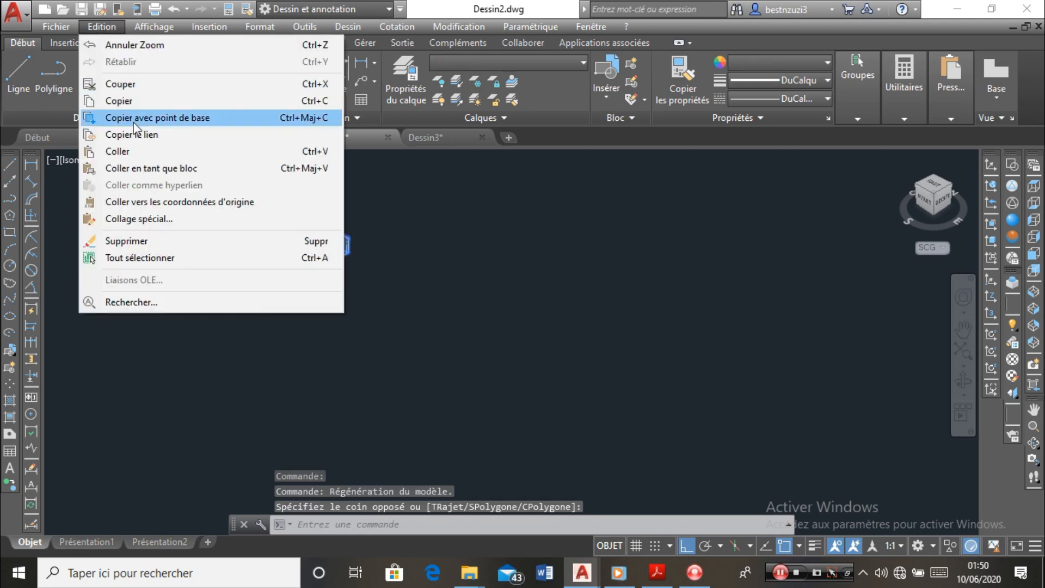
pyautogui.click(193, 117)
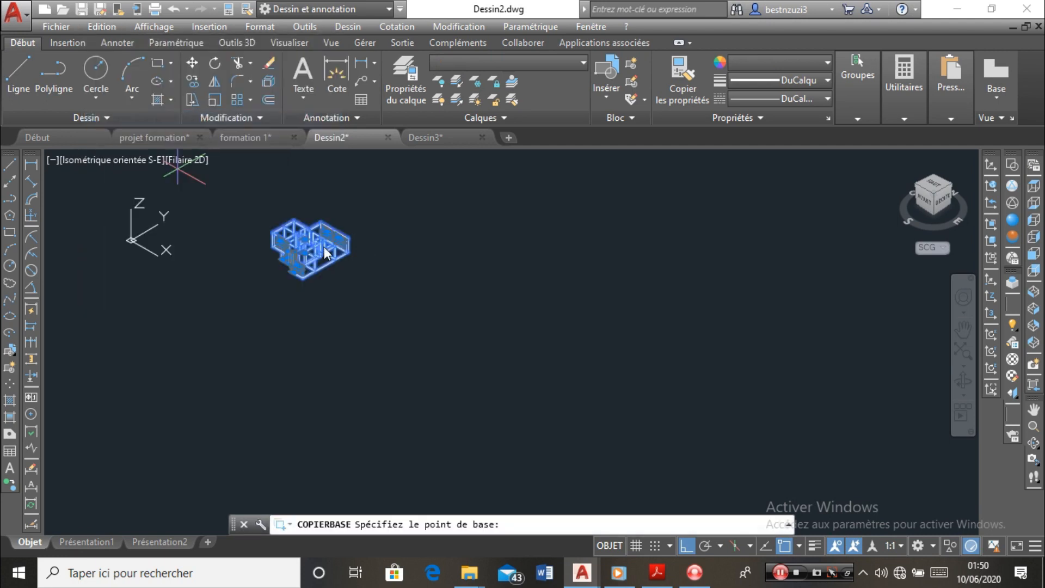
pyautogui.scroll(8, 281, 251)
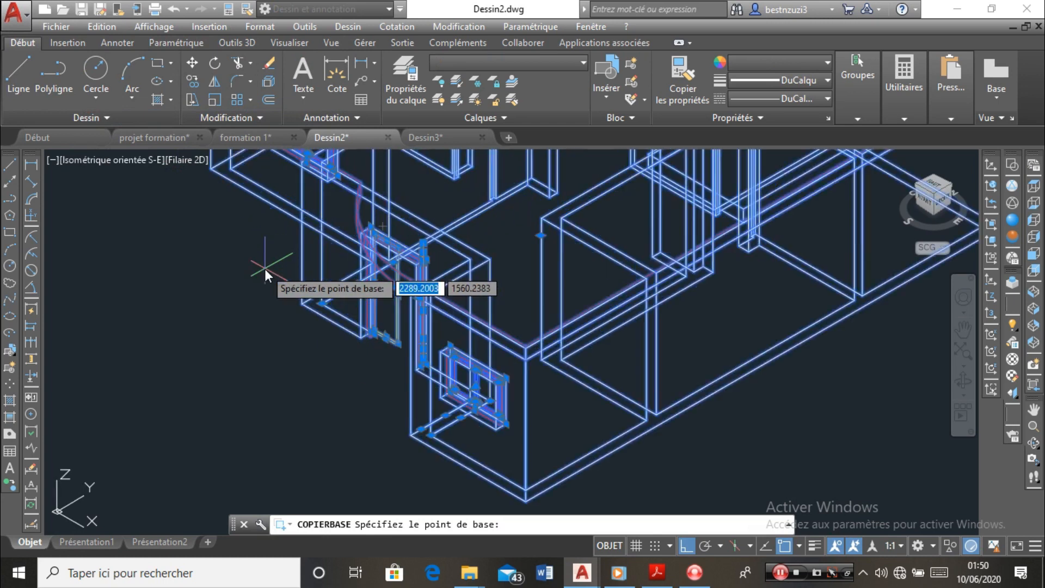
pyautogui.scroll(5, 402, 430)
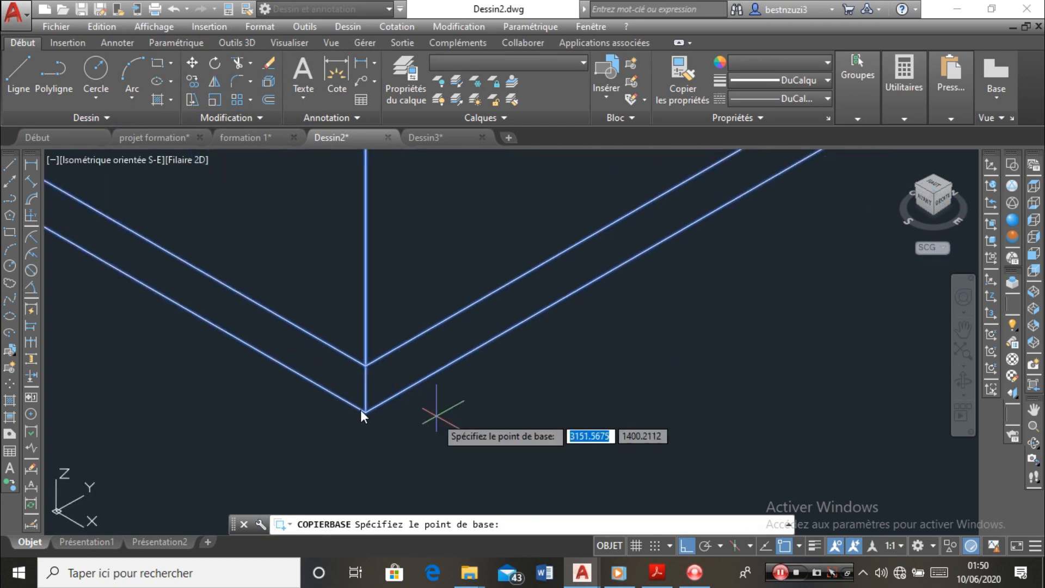
pyautogui.scroll(4, 362, 416)
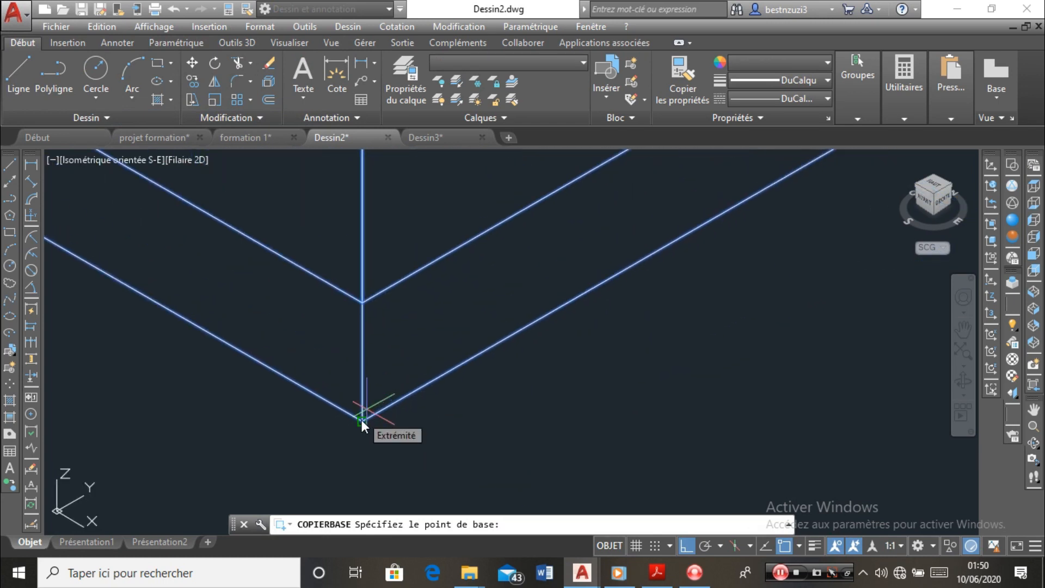
pyautogui.click(362, 419)
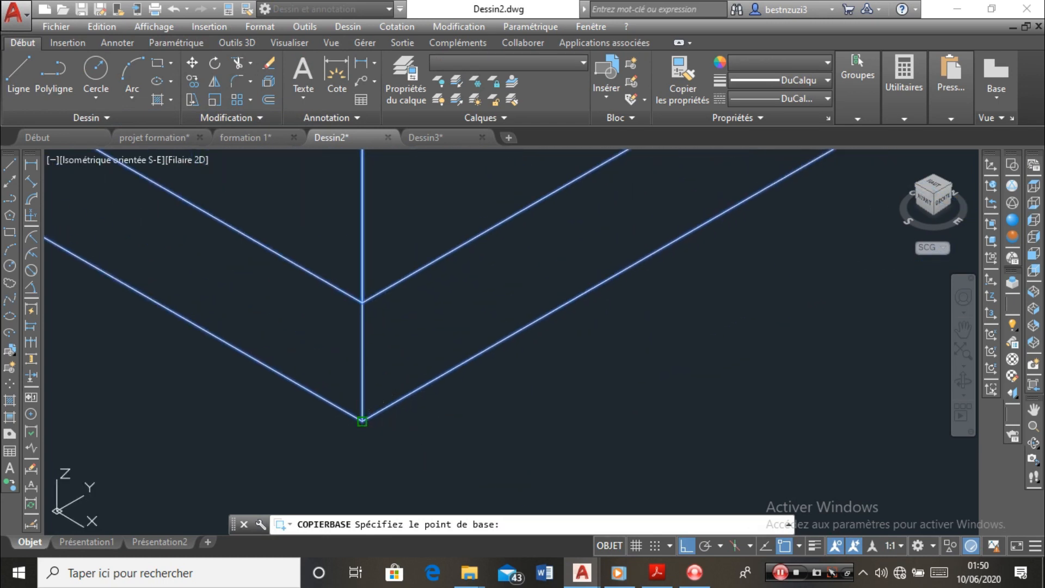
# Paste the copied floor into formation 1, inserting it at the upper front corner of the red roof slab
pyautogui.click(246, 143)
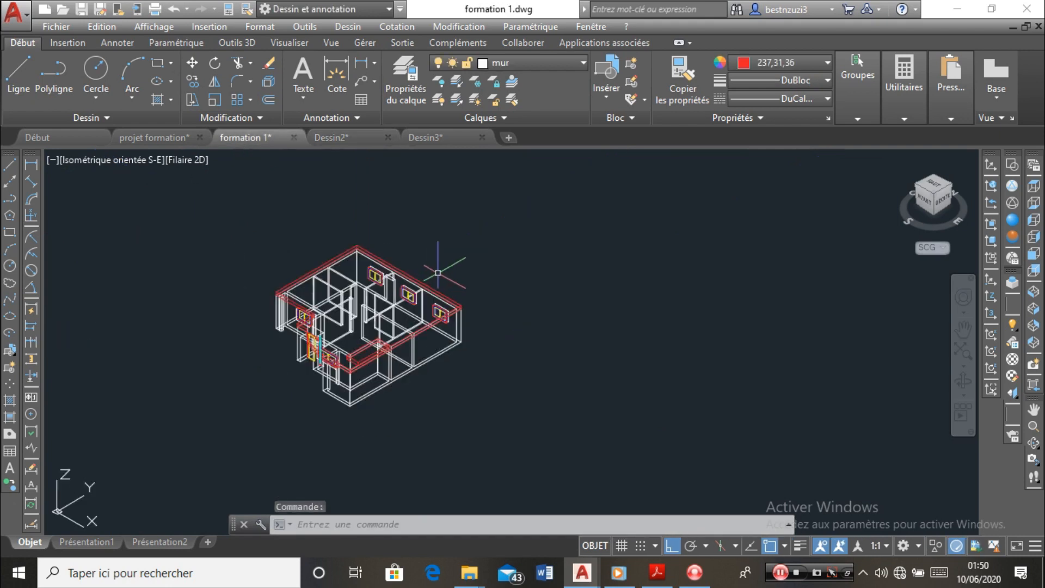
pyautogui.hotkey('ctrl', 'v')
pyautogui.scroll(4, 370, 338)
pyautogui.scroll(-3, 365, 335)
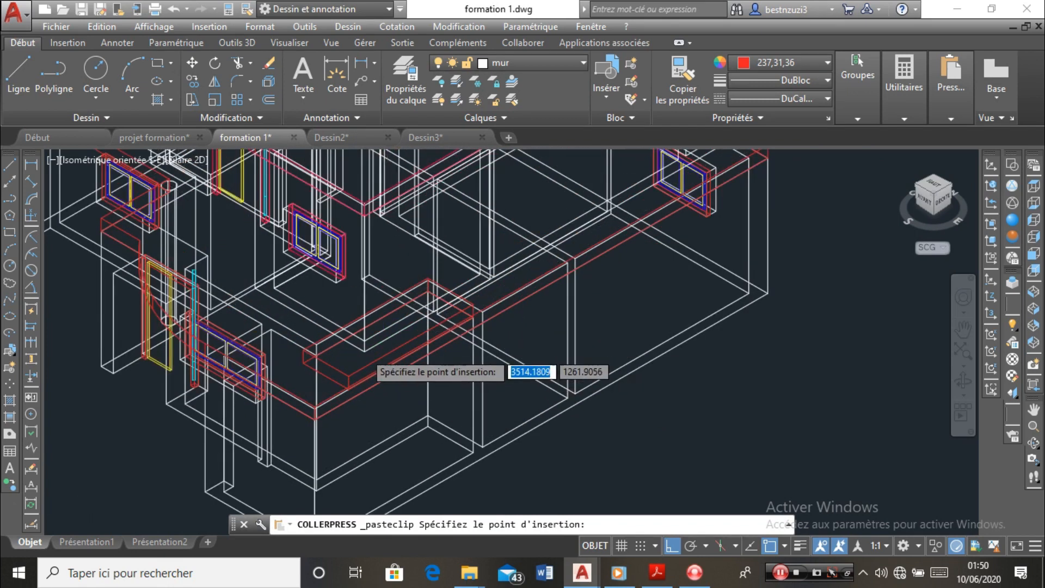
pyautogui.scroll(5, 389, 356)
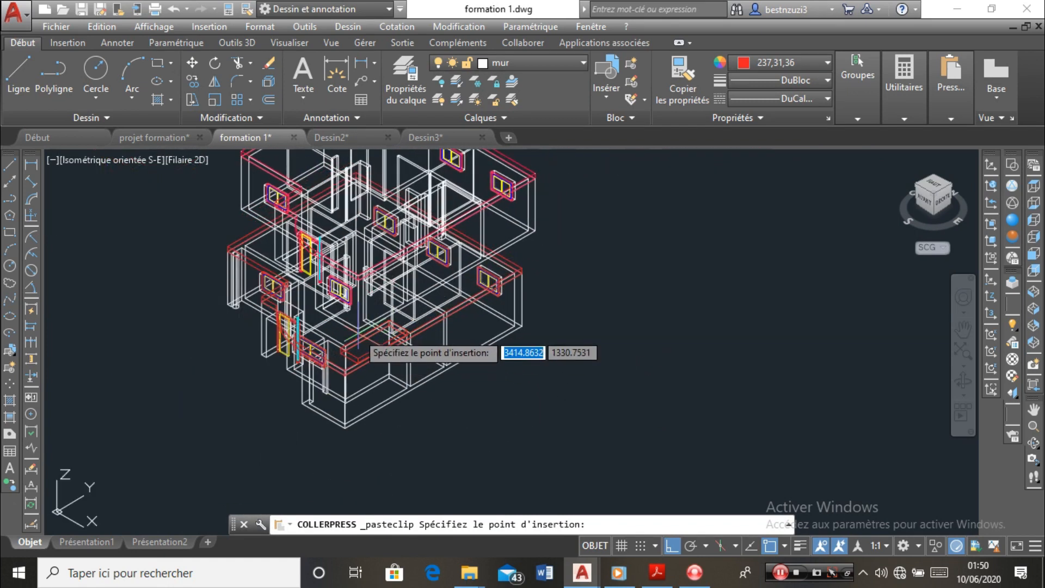
pyautogui.scroll(4, 321, 374)
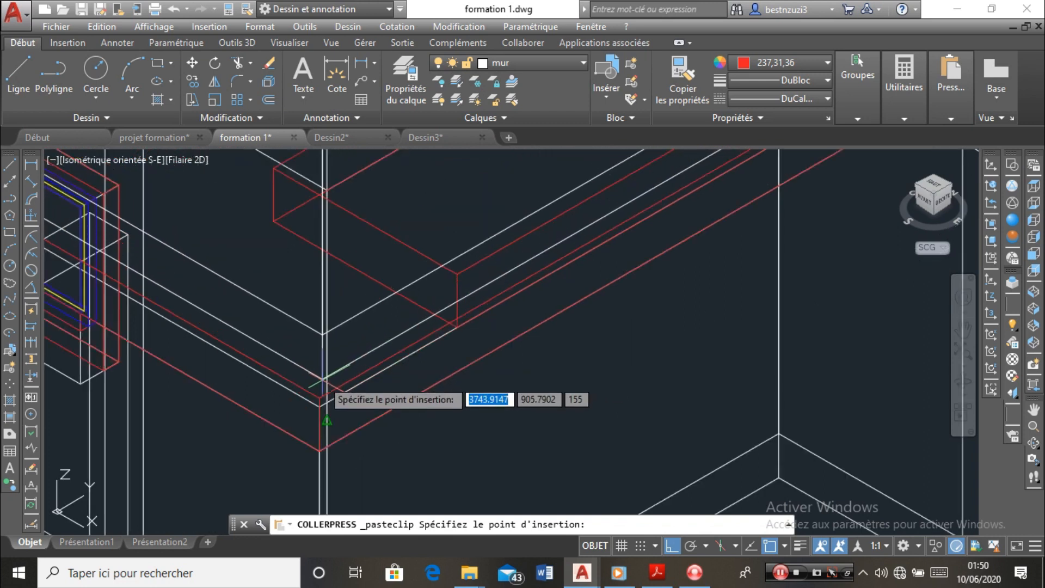
pyautogui.click(320, 398)
pyautogui.scroll(-8, 392, 392)
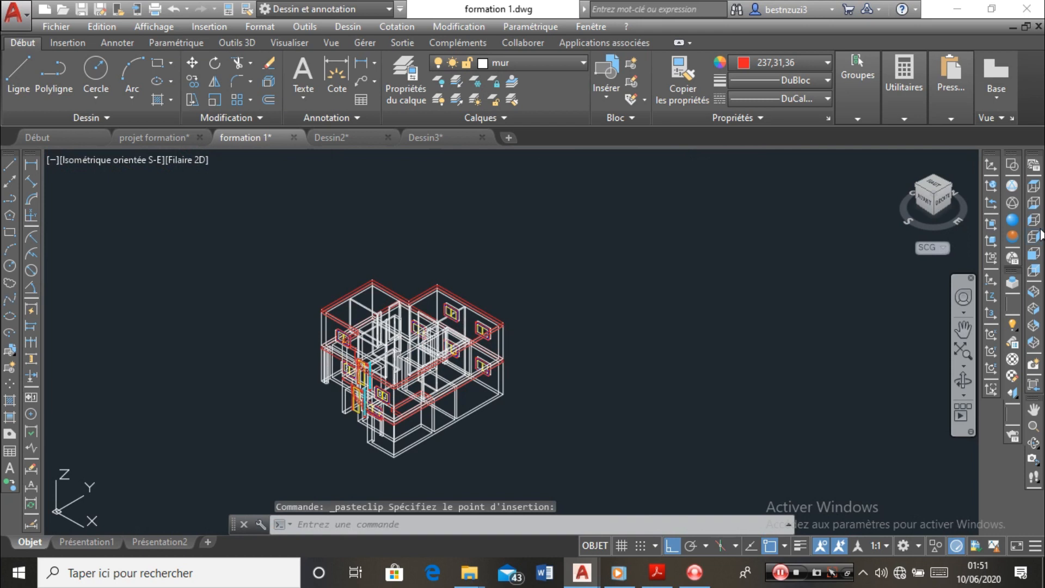
# Display formation 1 in the Realistic visual style and inspect how the two floors stack
pyautogui.click(1011, 228)
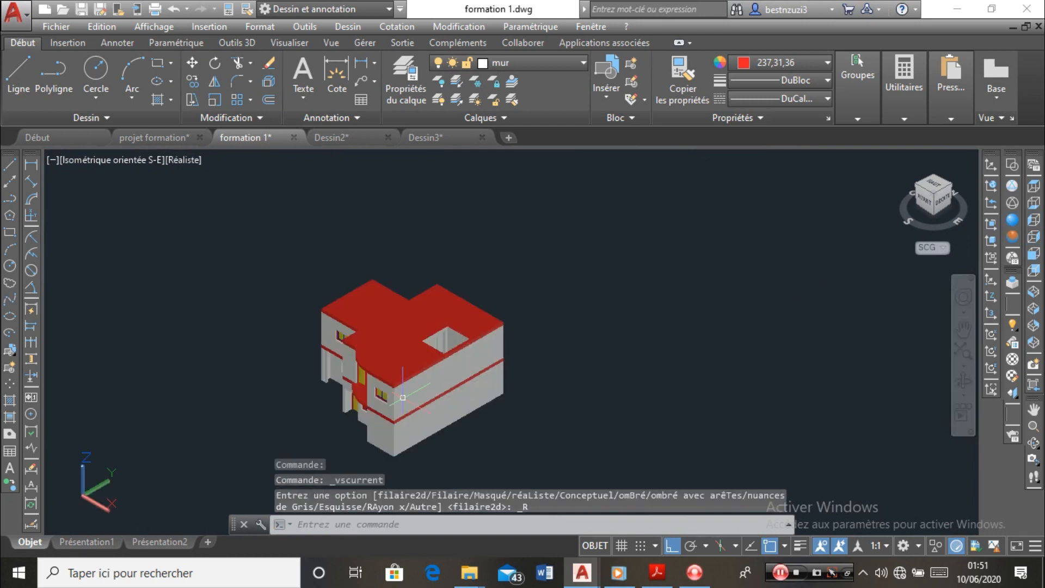
pyautogui.scroll(5, 373, 425)
pyautogui.scroll(-5, 368, 390)
pyautogui.scroll(5, 367, 389)
pyautogui.scroll(-4, 405, 359)
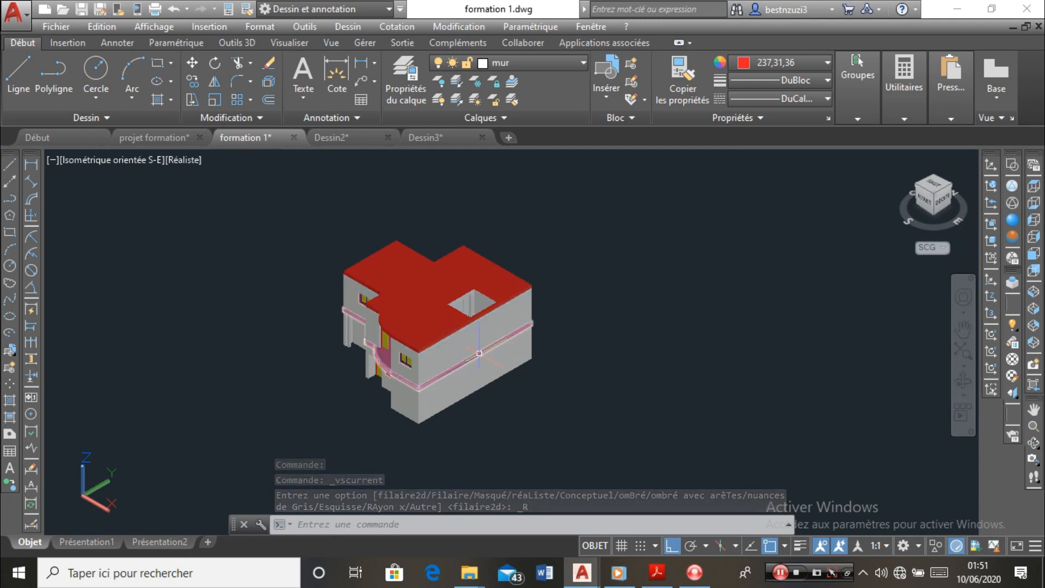
pyautogui.scroll(2, 508, 364)
pyautogui.scroll(-2, 490, 346)
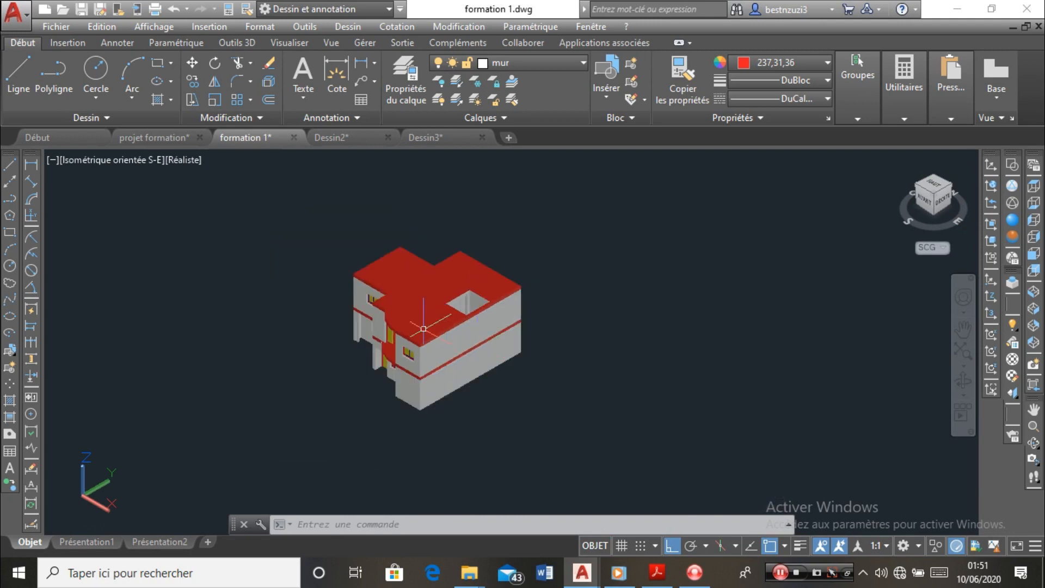
# Switch to the Dessin3 drawing, display it in 2D wireframe and set the World UCS
pyautogui.click(426, 137)
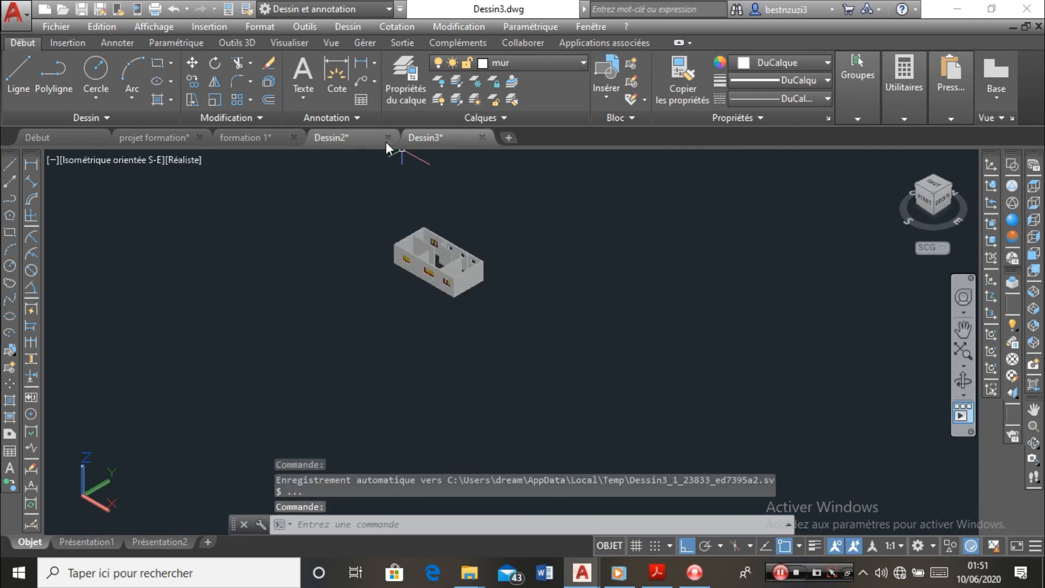
pyautogui.scroll(3, 437, 259)
pyautogui.scroll(-2, 436, 259)
pyautogui.scroll(4, 435, 259)
pyautogui.scroll(-4, 430, 256)
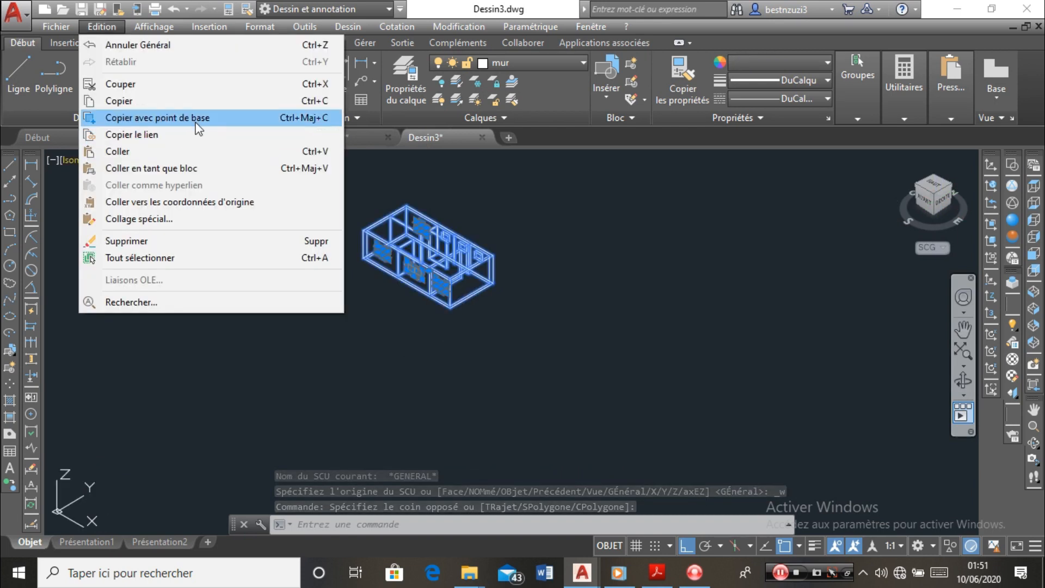
pyautogui.click(195, 115)
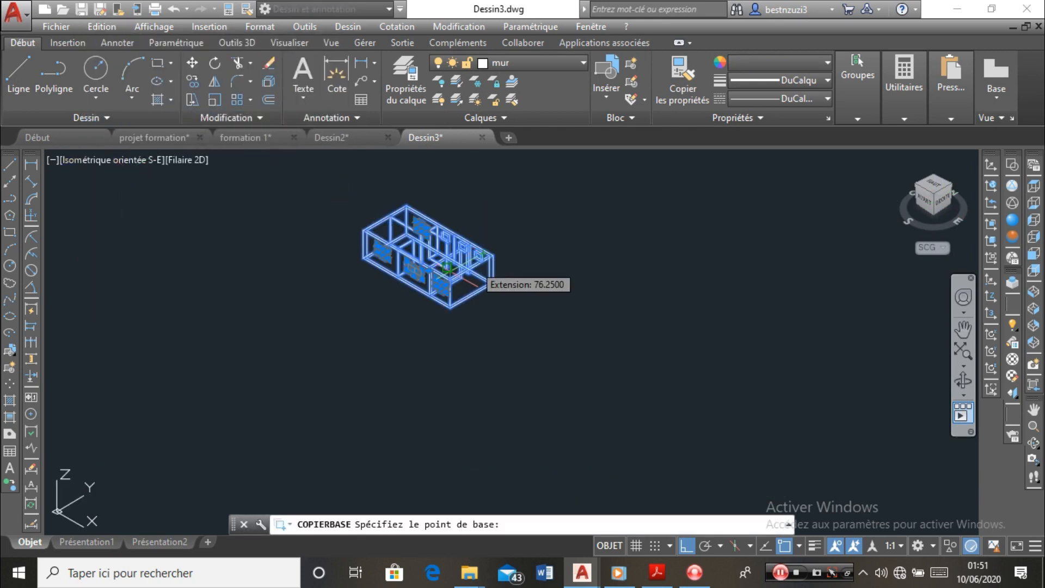
pyautogui.scroll(8, 447, 266)
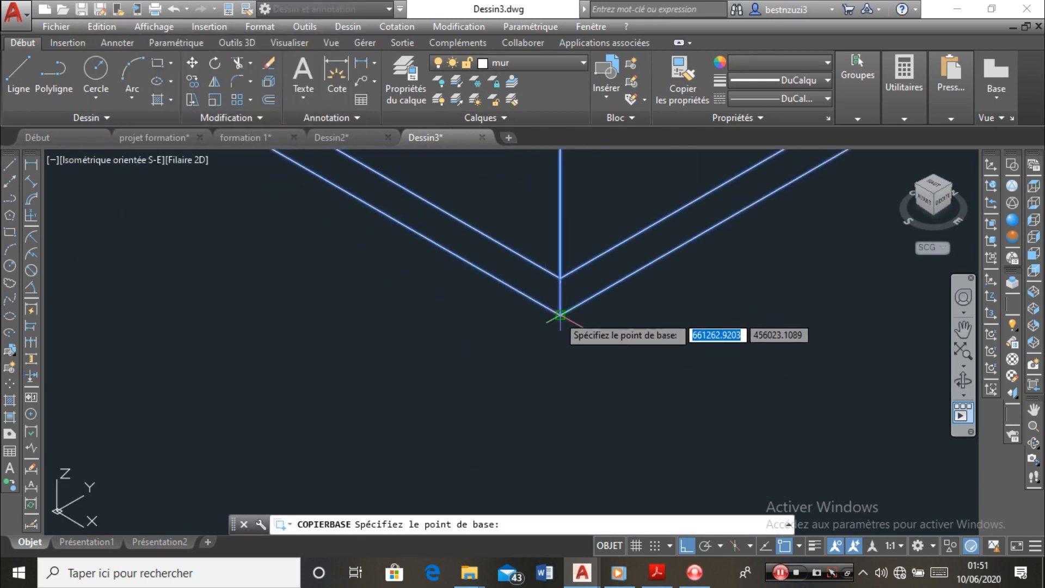
pyautogui.scroll(-8, 560, 315)
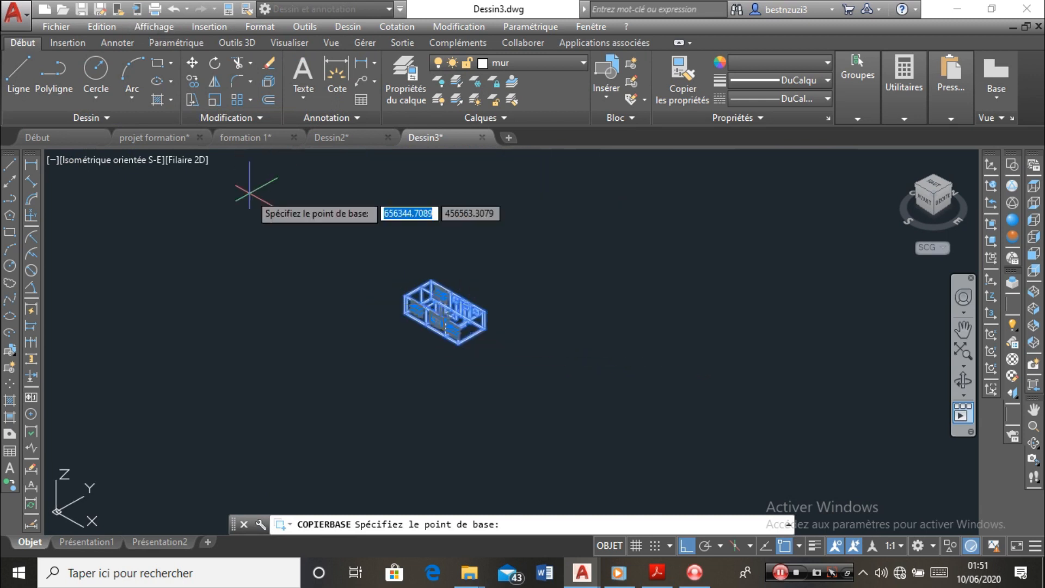
# In projet formation, compare the first-floor plan with the upper-floor plan at the outer wall corners beside the SDB and CUISINE rooms
pyautogui.click(145, 141)
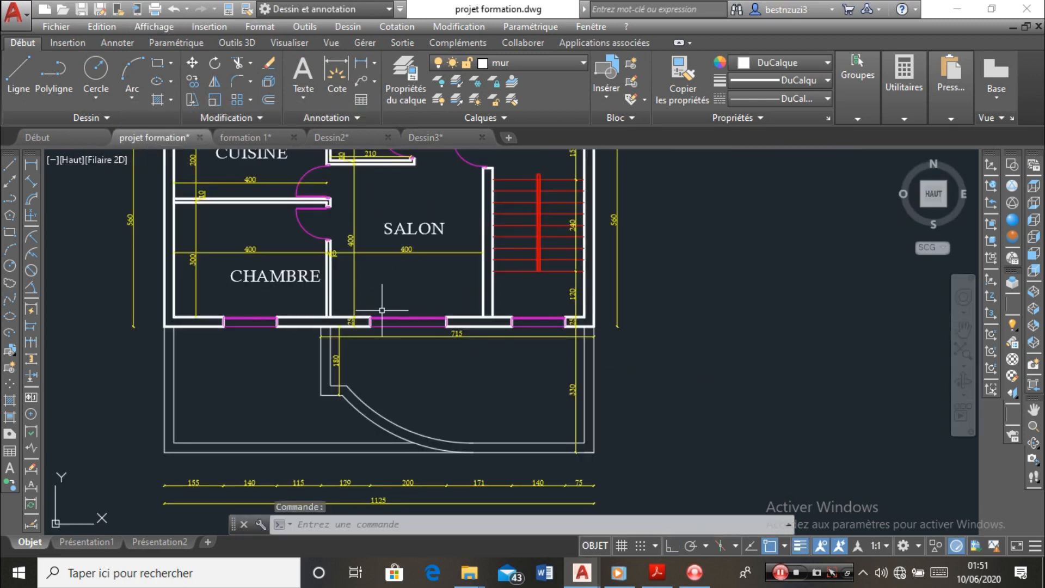
pyautogui.scroll(-10, 381, 310)
pyautogui.scroll(8, 223, 313)
pyautogui.scroll(-4, 218, 305)
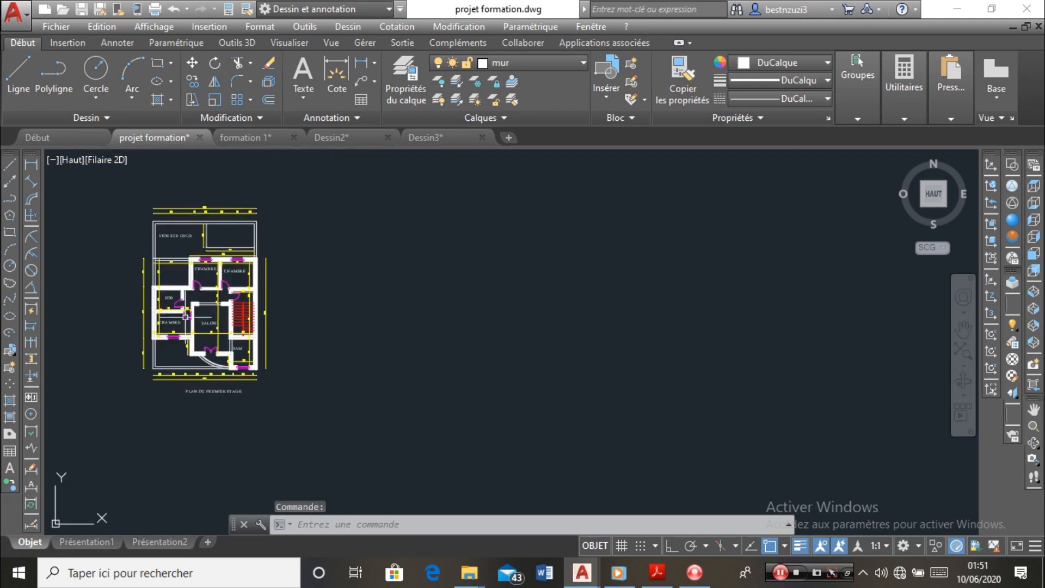
pyautogui.scroll(5, 163, 280)
pyautogui.scroll(2, 197, 265)
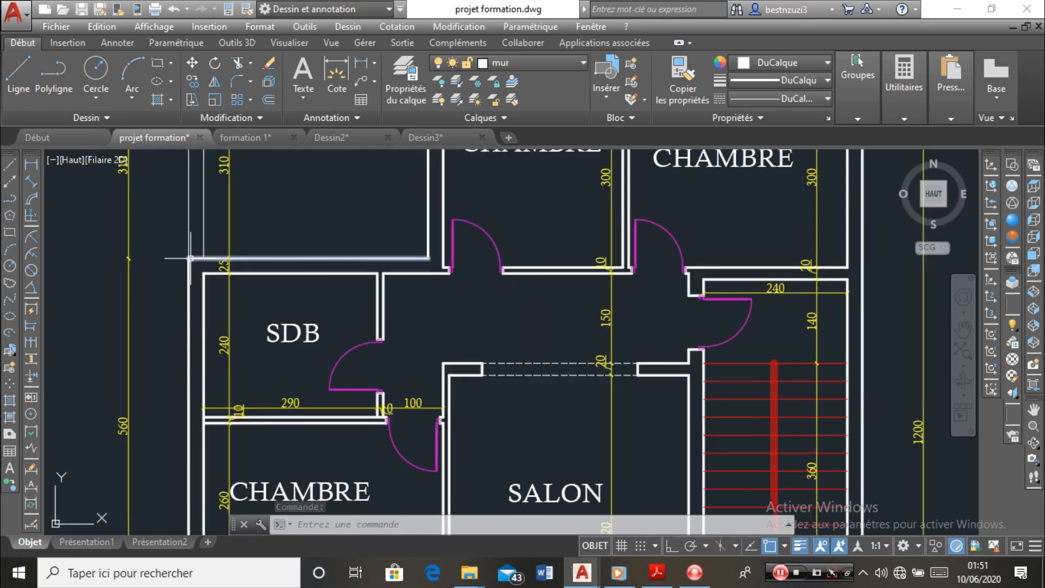
pyautogui.scroll(-12, 217, 272)
pyautogui.scroll(6, 528, 269)
pyautogui.scroll(5, 536, 323)
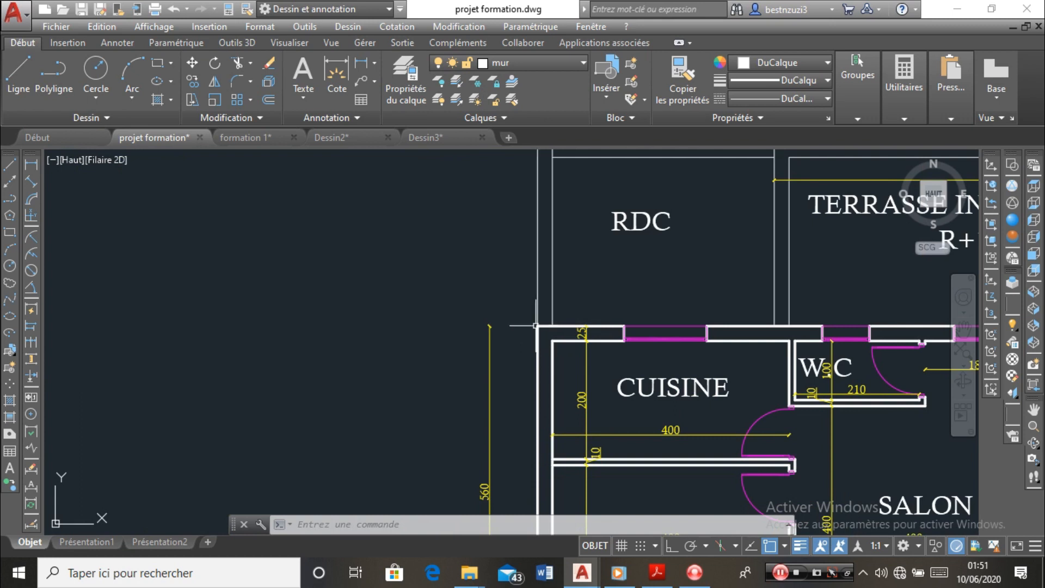
pyautogui.scroll(10, 538, 323)
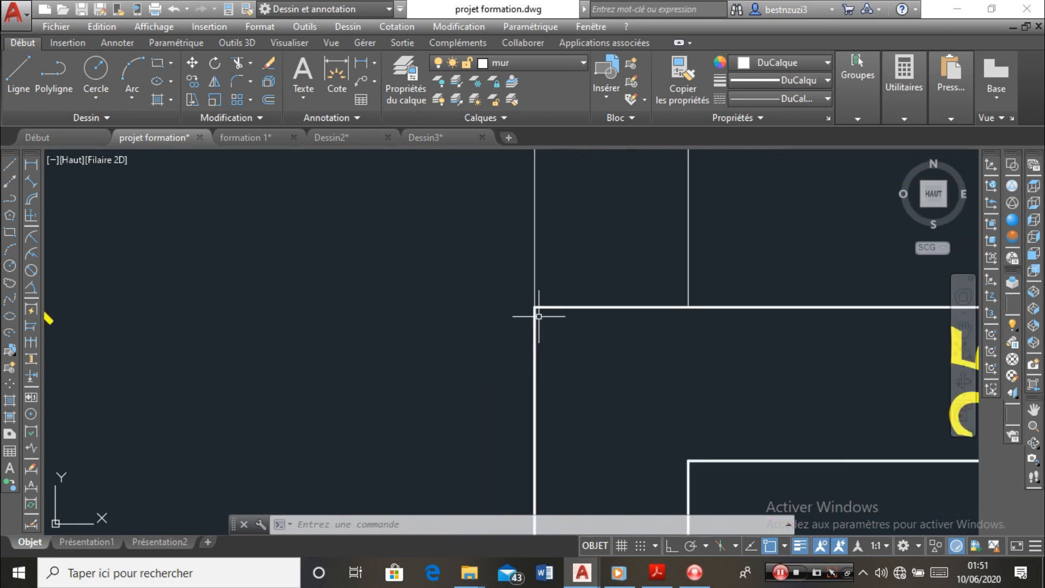
# In Dessin3, copy the whole floor with a base point at the lowest rear outer corner of its walls
pyautogui.click(426, 138)
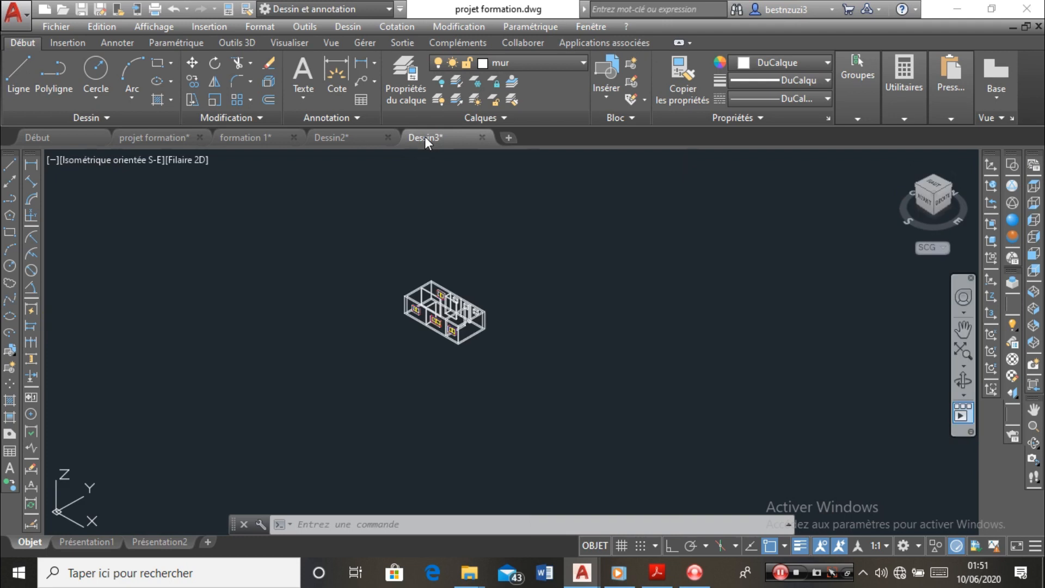
pyautogui.scroll(-2, 443, 310)
pyautogui.click(380, 275)
pyautogui.click(518, 355)
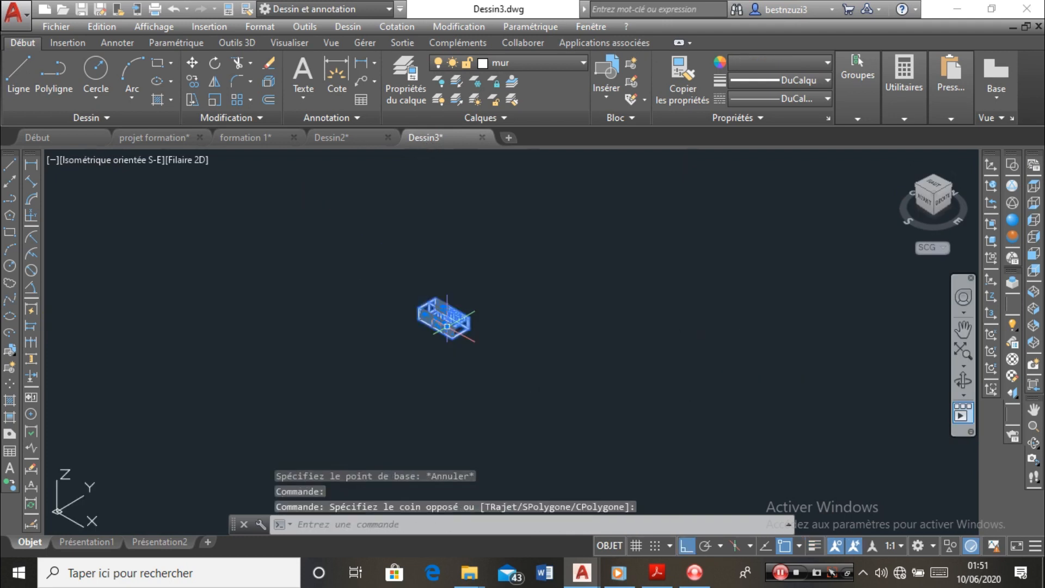
pyautogui.click(101, 26)
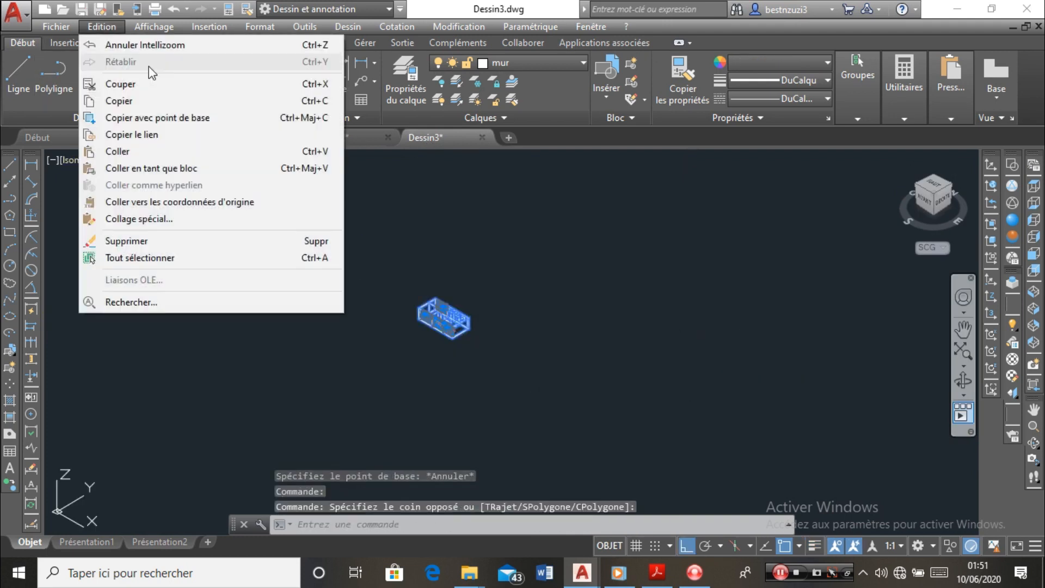
pyautogui.click(200, 118)
pyautogui.scroll(6, 426, 284)
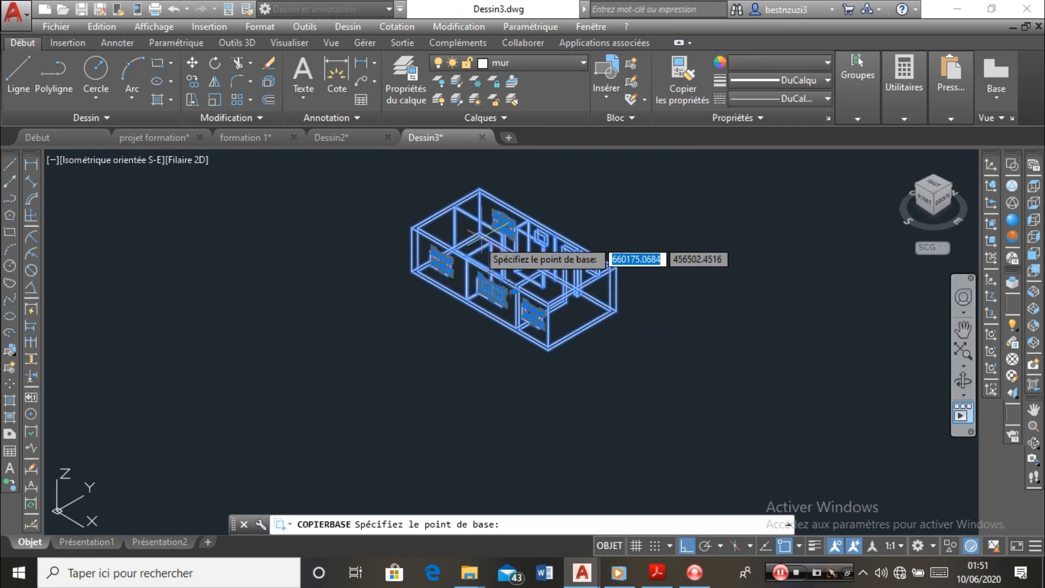
pyautogui.scroll(2, 465, 227)
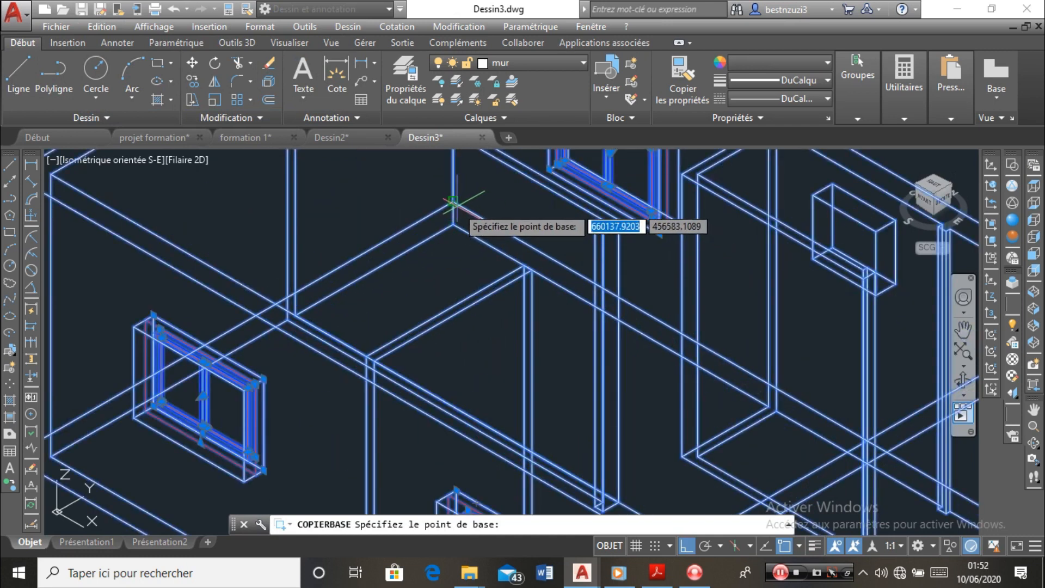
pyautogui.click(453, 201)
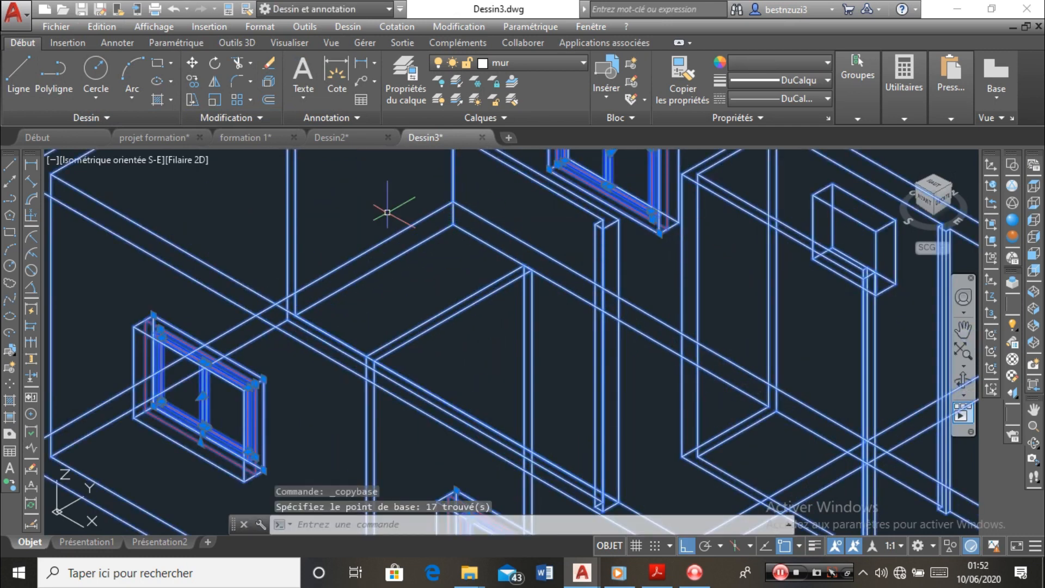
# Paste the copied floor into formation 1, inserting it at the rear outer corner of the red roof slab's west wing
pyautogui.click(234, 136)
pyautogui.scroll(-2, 412, 324)
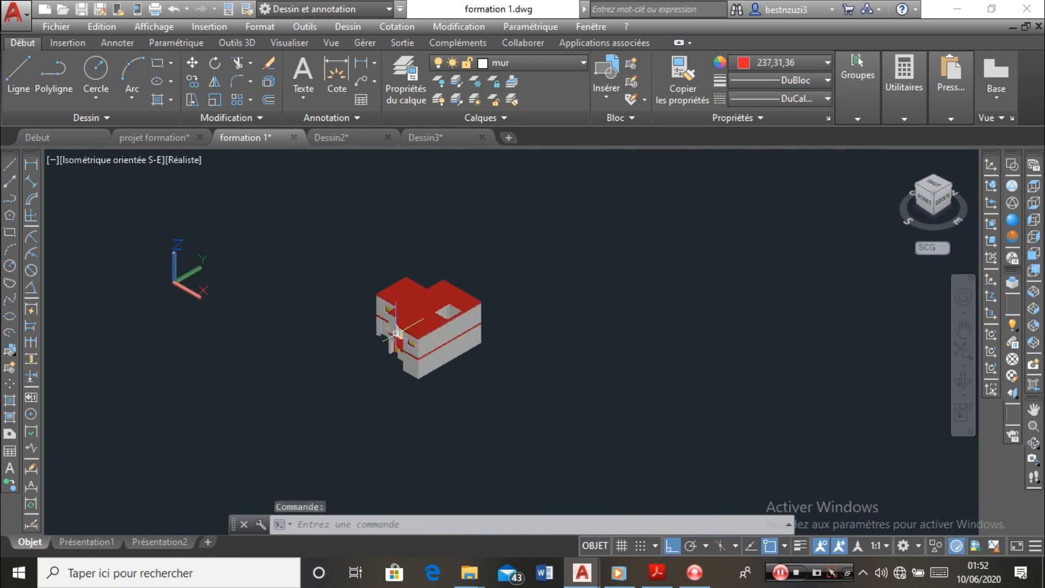
pyautogui.scroll(3, 366, 307)
pyautogui.scroll(-4, 368, 293)
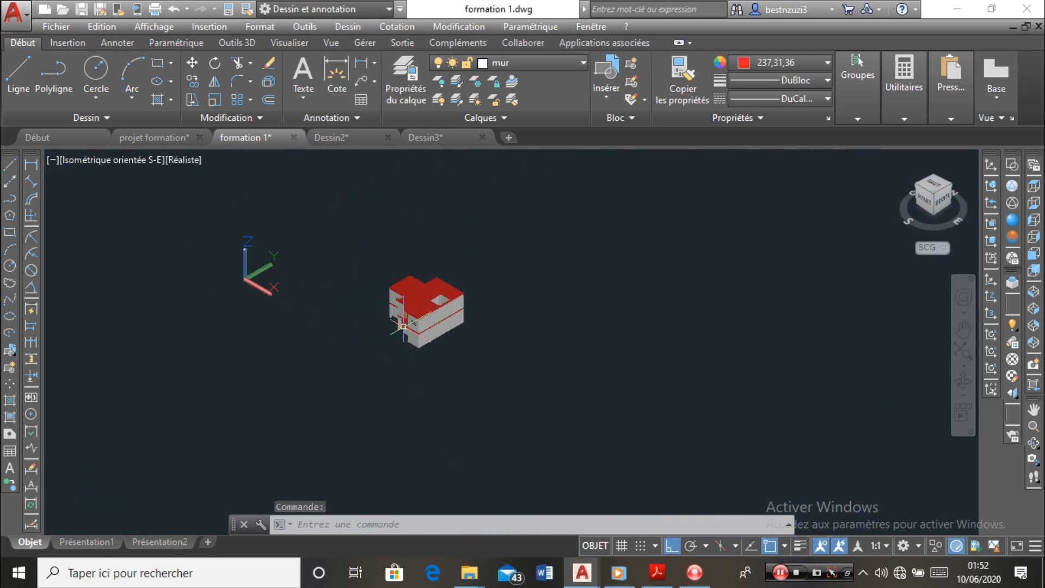
pyautogui.hotkey('ctrl', 'v')
pyautogui.scroll(4, 468, 273)
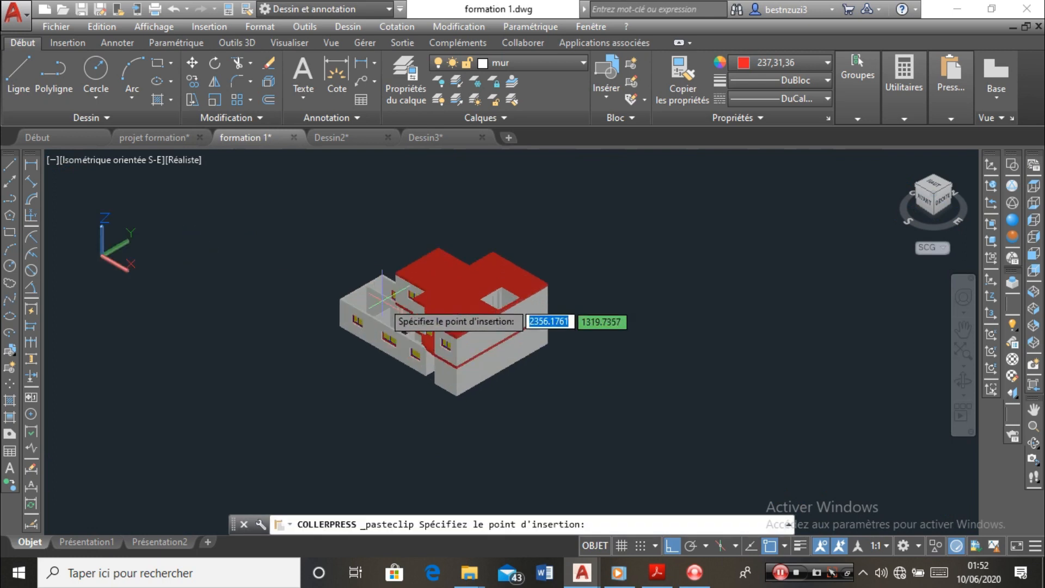
pyautogui.click(496, 240)
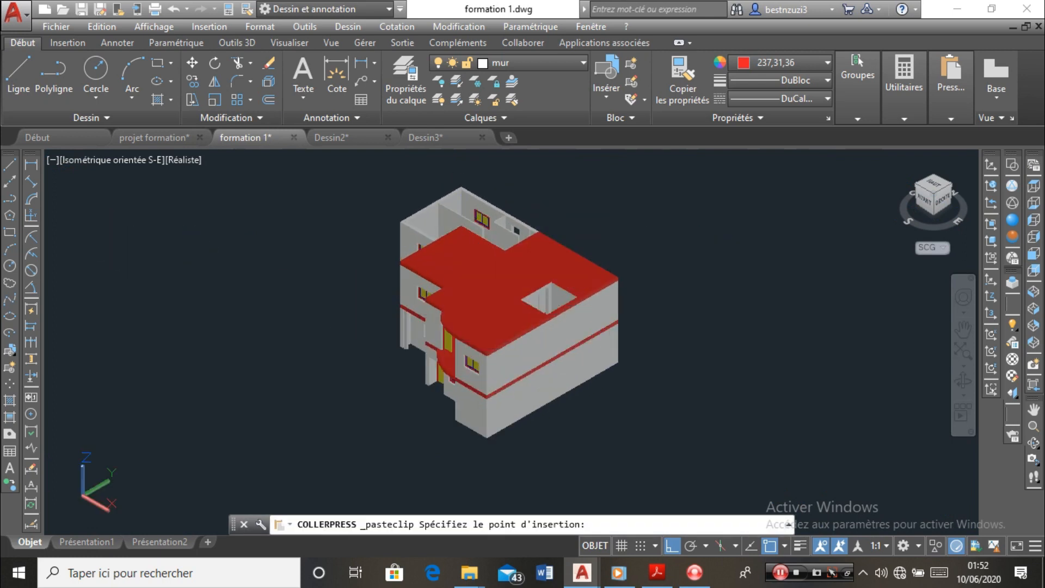
pyautogui.scroll(3, 531, 301)
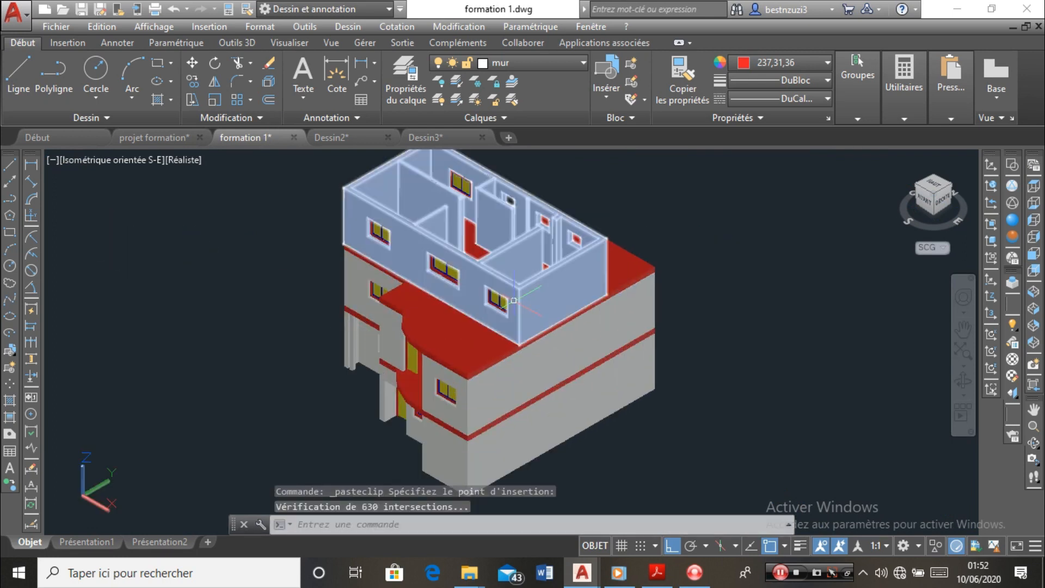
# Inspect how the pasted top floor sits on the red roof slab and the floors below
pyautogui.scroll(-4, 351, 318)
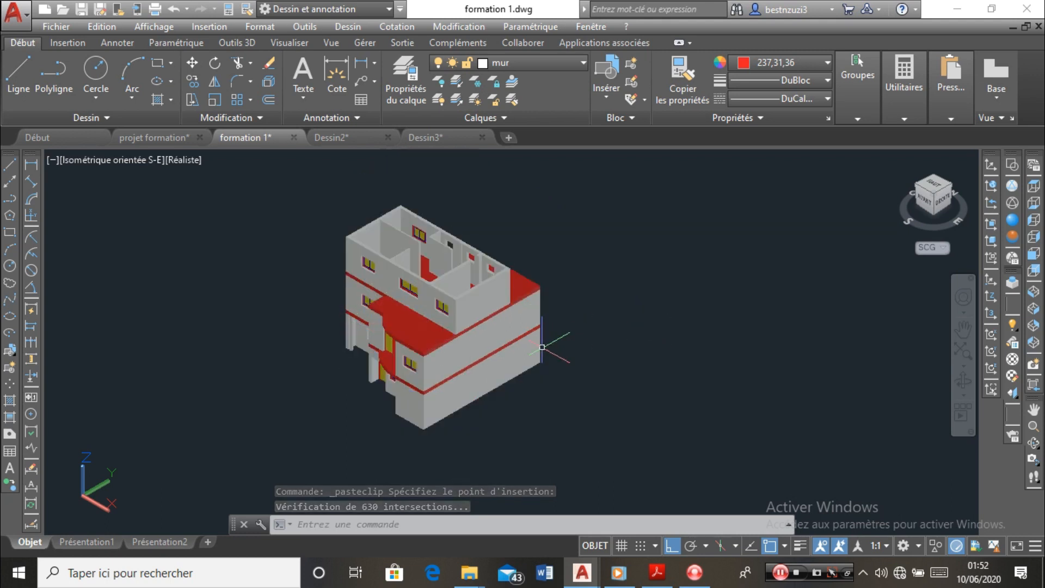
pyautogui.scroll(2, 346, 223)
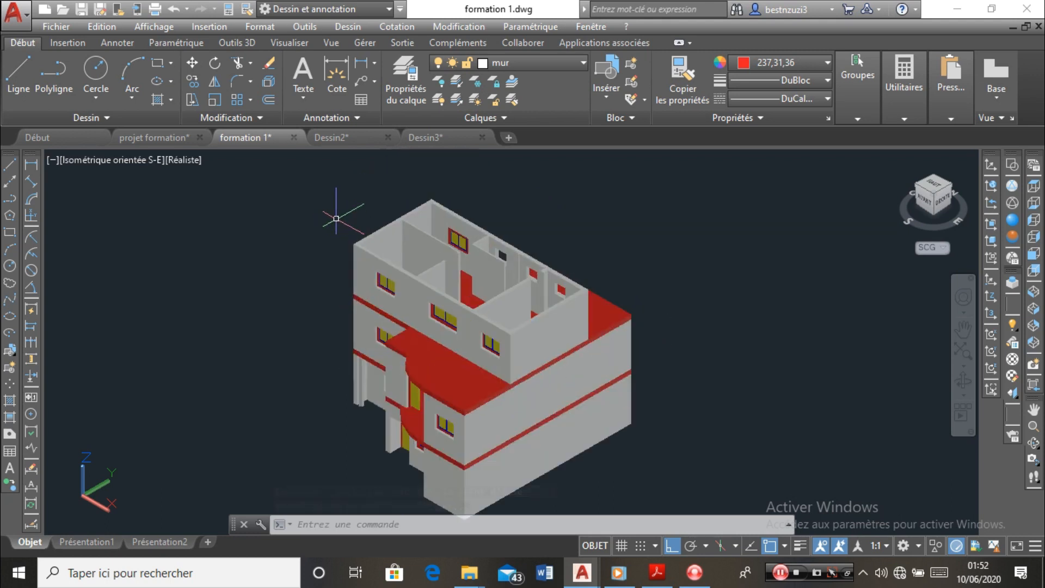
pyautogui.scroll(2, 441, 200)
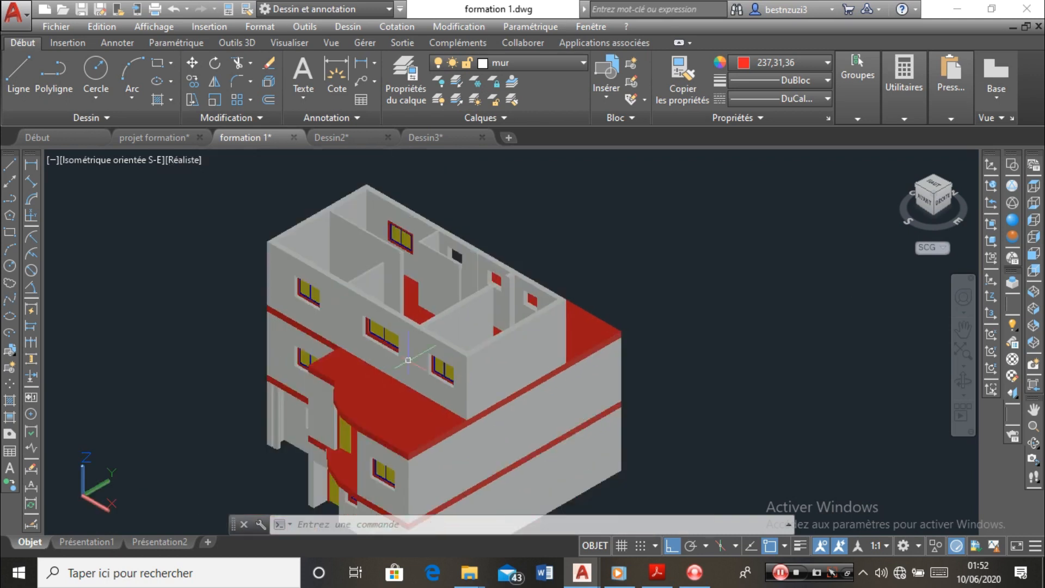
pyautogui.scroll(-4, 338, 283)
pyautogui.scroll(5, 338, 283)
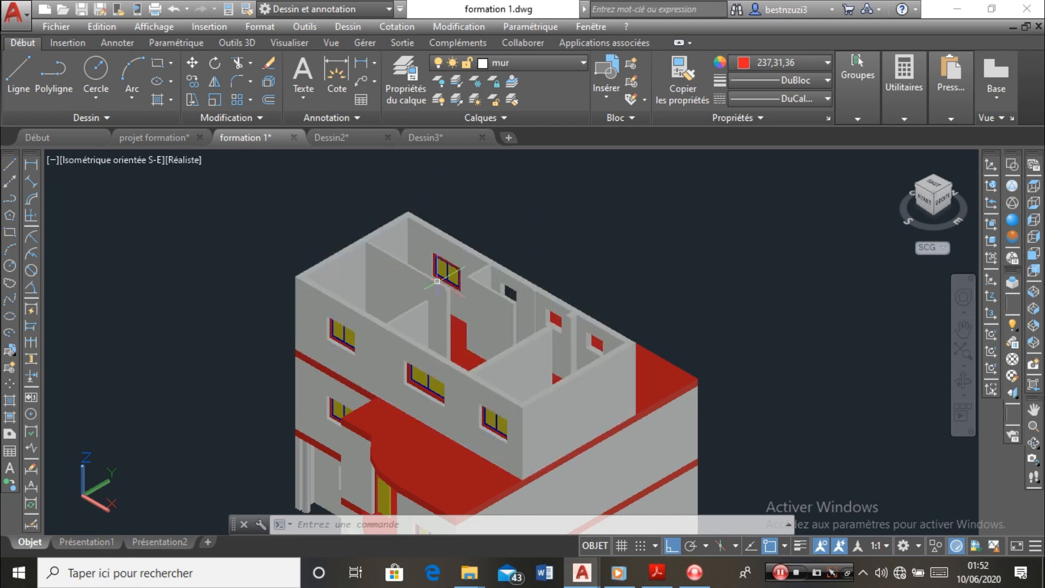
pyautogui.scroll(-4, 522, 368)
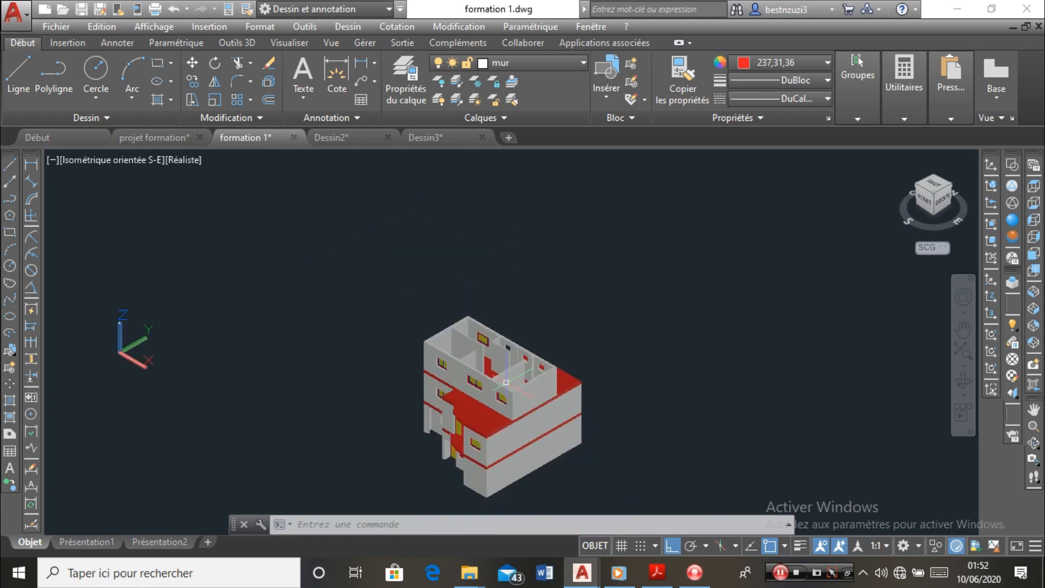
pyautogui.scroll(2, 545, 381)
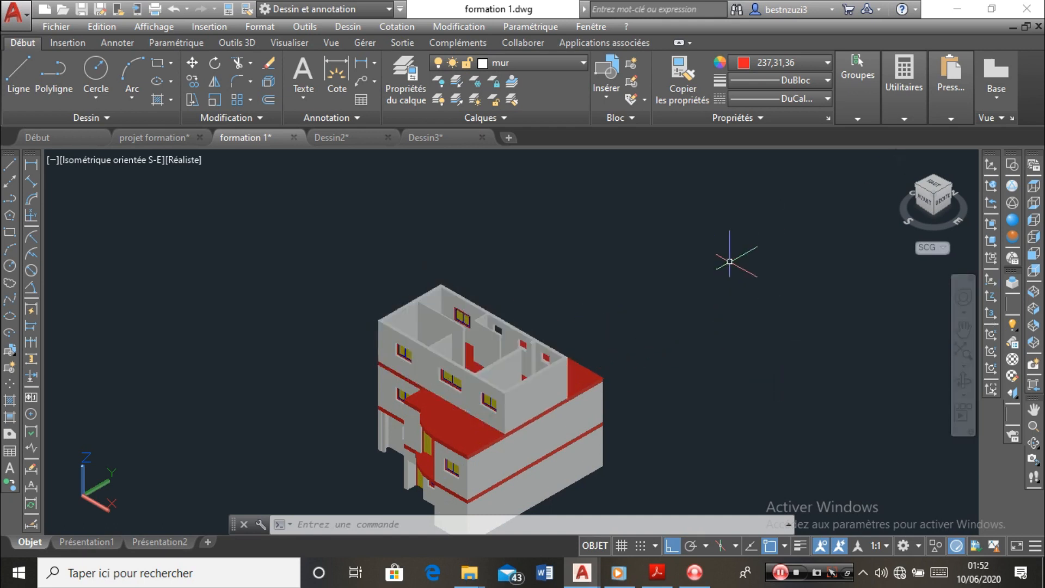
pyautogui.click(10, 199)
pyautogui.scroll(3, 408, 326)
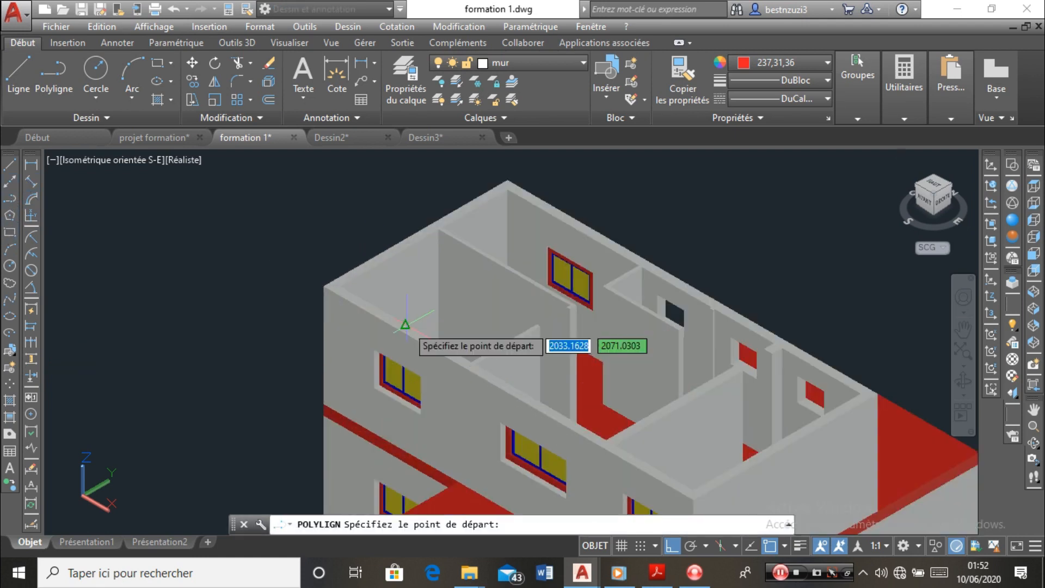
pyautogui.click(323, 286)
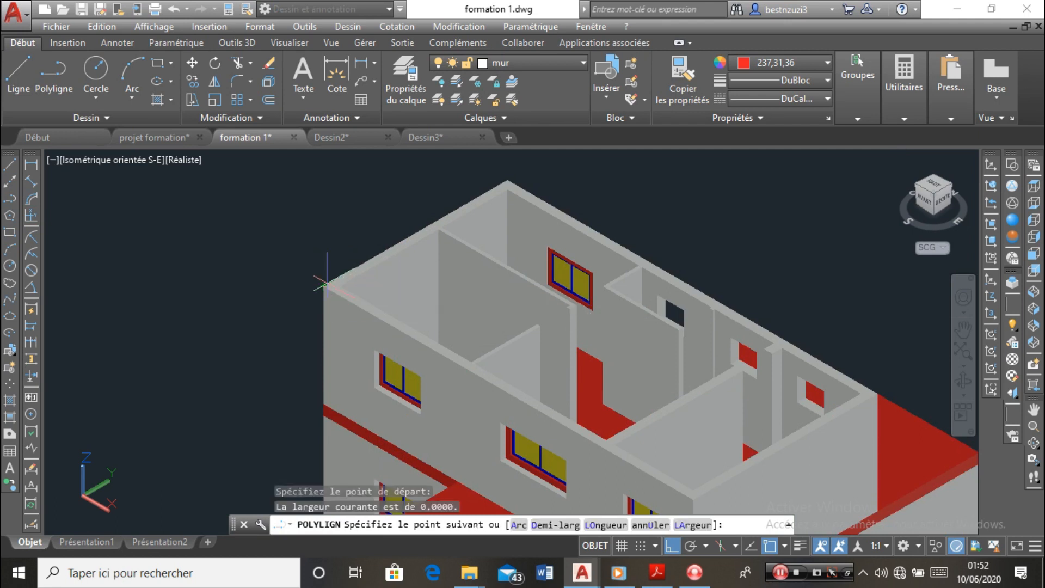
pyautogui.press('Escape')
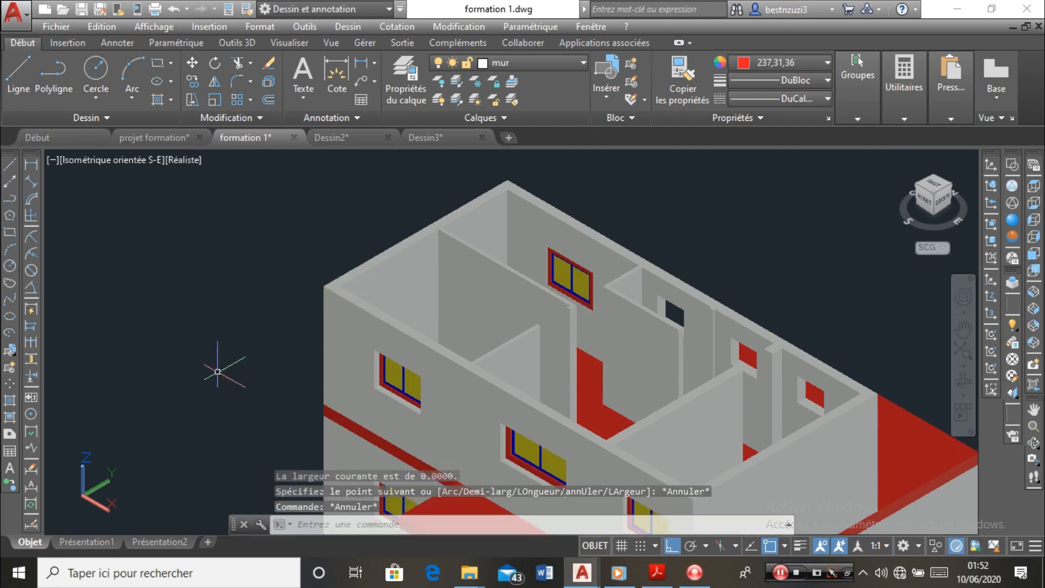
# Move the UCS origin to the top floor's upper front-left outer wall corner and set its Y axis along the short wall's edge
pyautogui.click(79, 496)
pyautogui.click(79, 496)
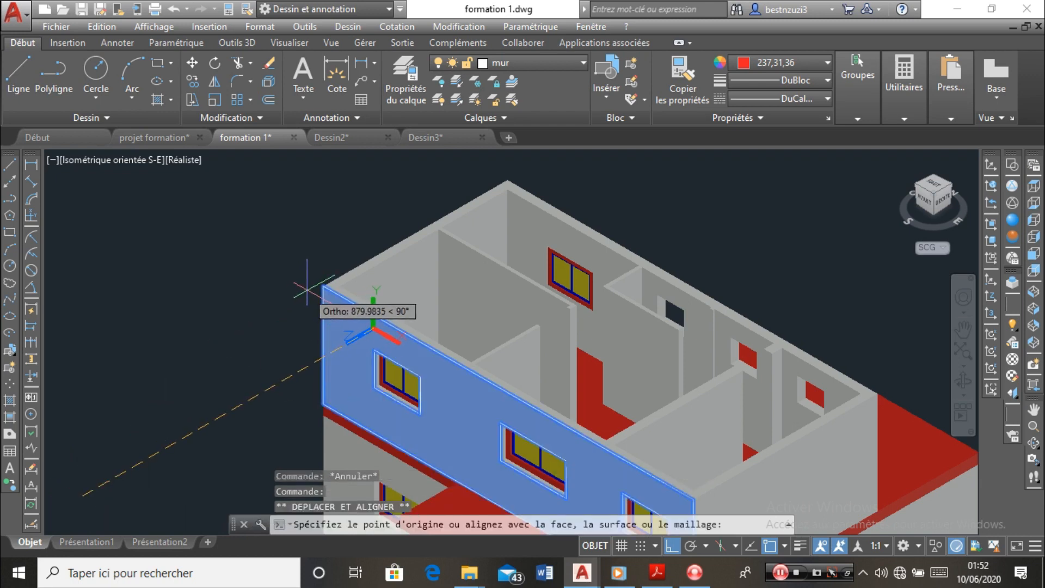
pyautogui.click(324, 285)
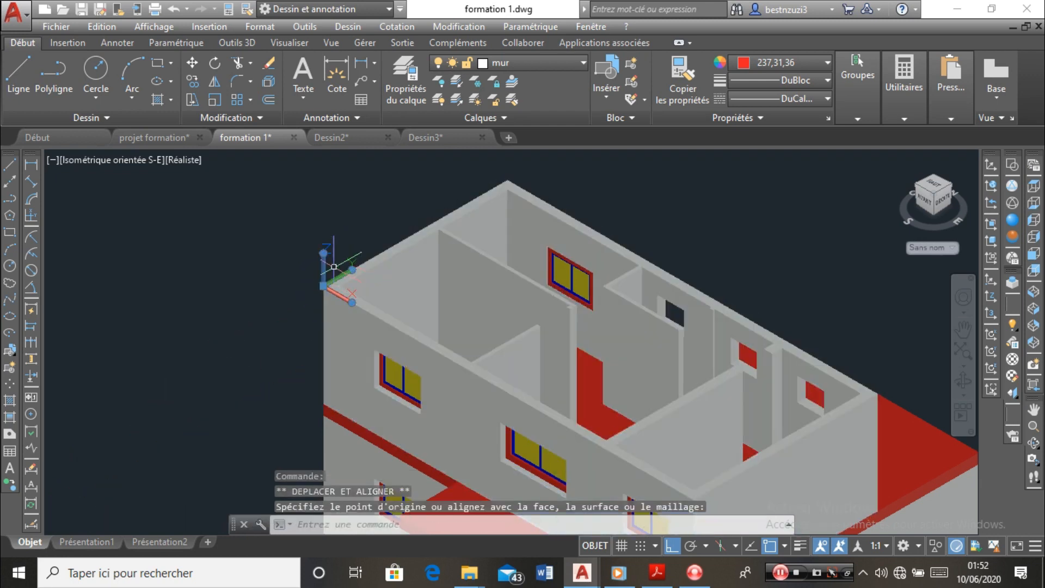
pyautogui.scroll(3, 334, 267)
pyautogui.click(322, 238)
pyautogui.click(322, 238)
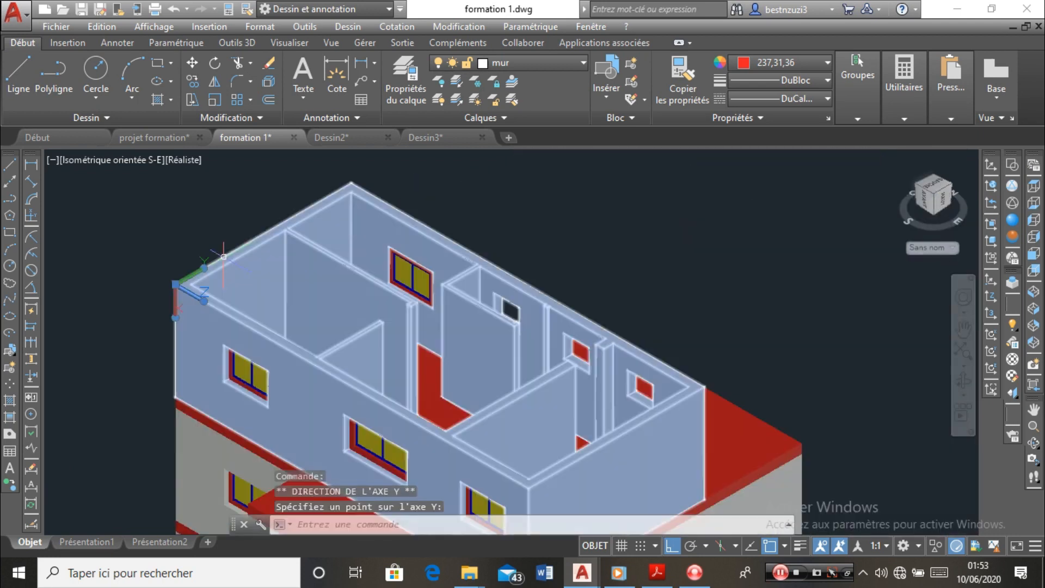
pyautogui.click(132, 207)
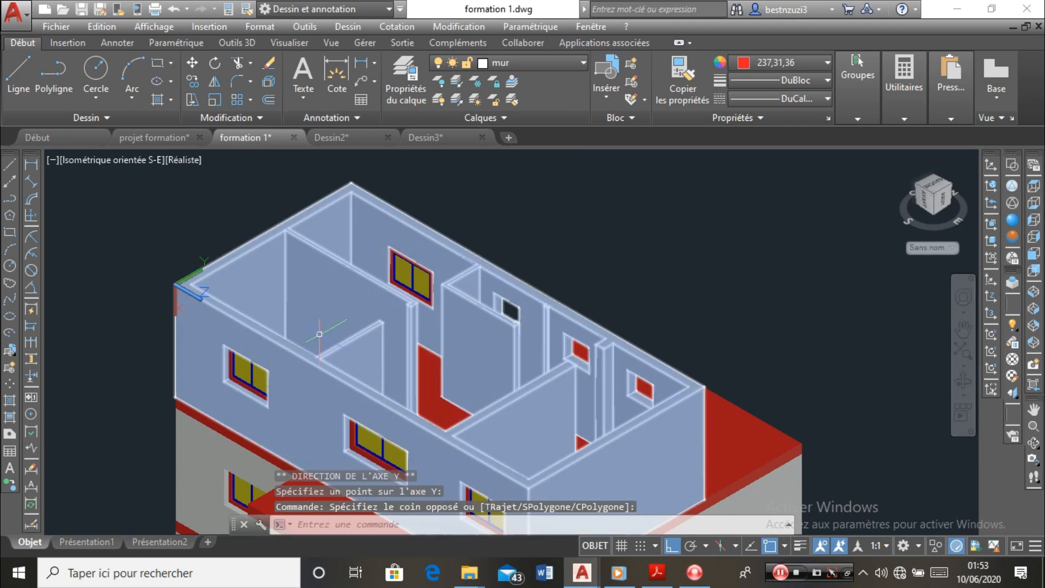
pyautogui.scroll(-2, 319, 333)
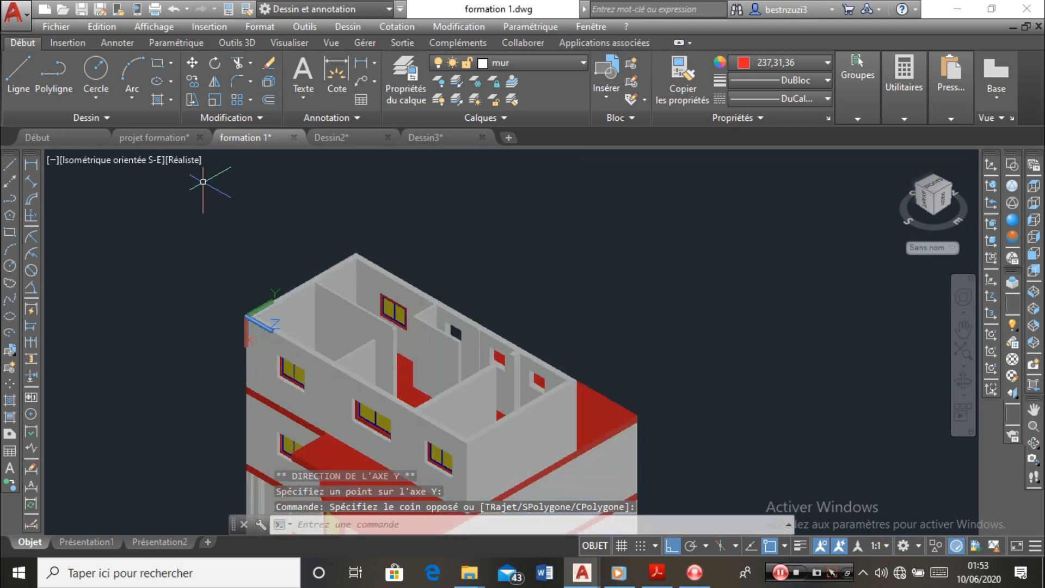
pyautogui.click(10, 200)
pyautogui.scroll(4, 468, 454)
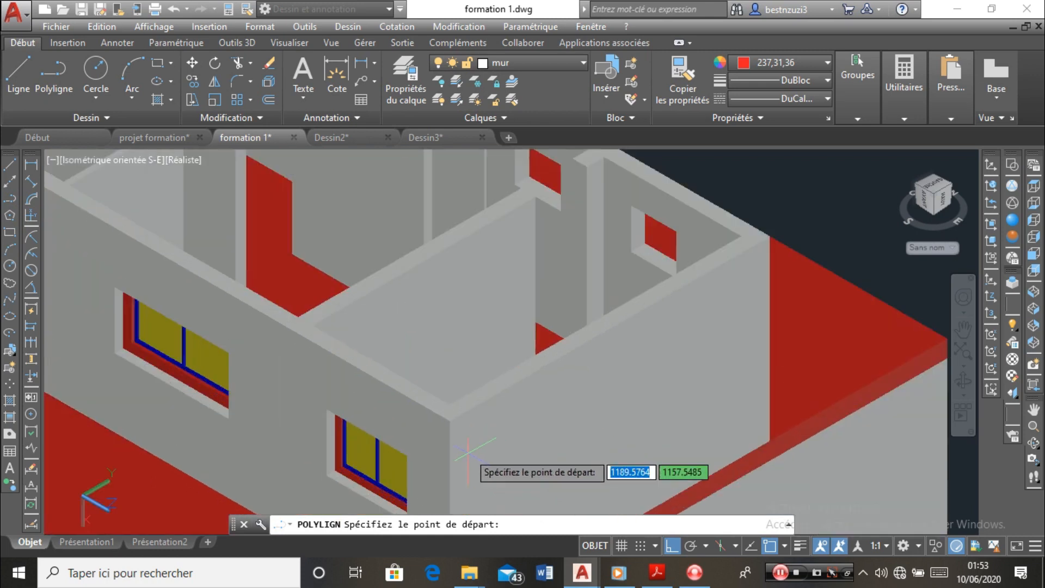
pyautogui.scroll(3, 450, 435)
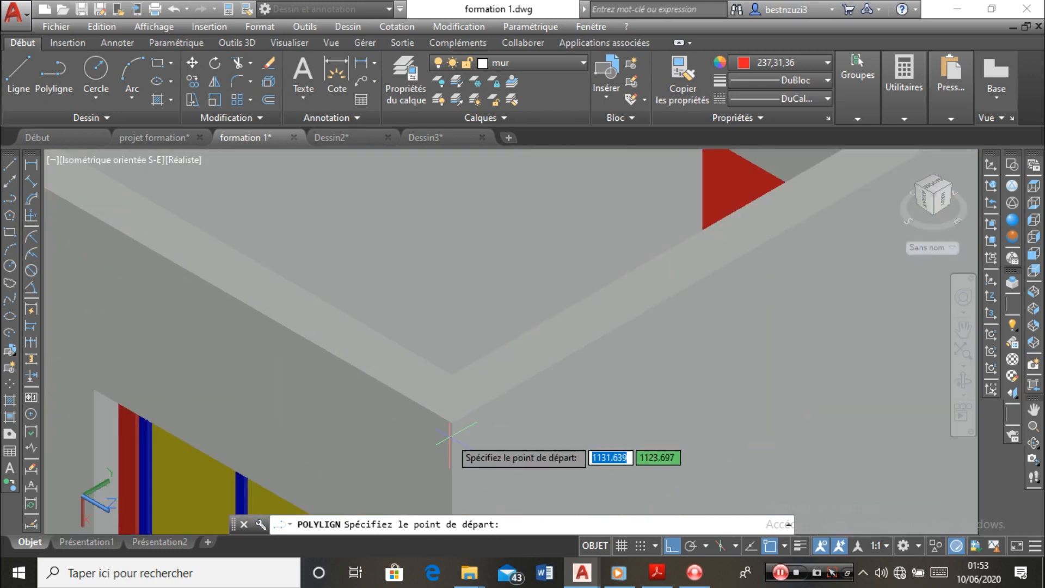
pyautogui.scroll(-3, 451, 430)
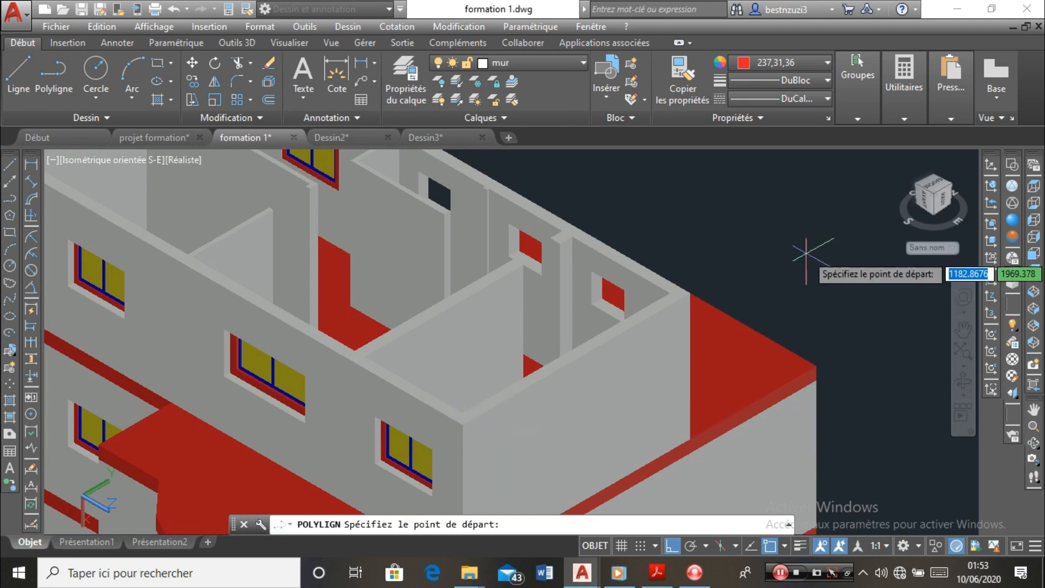
# Change the model's visual style from Realistic to Hidden (Masqué)
pyautogui.click(1012, 166)
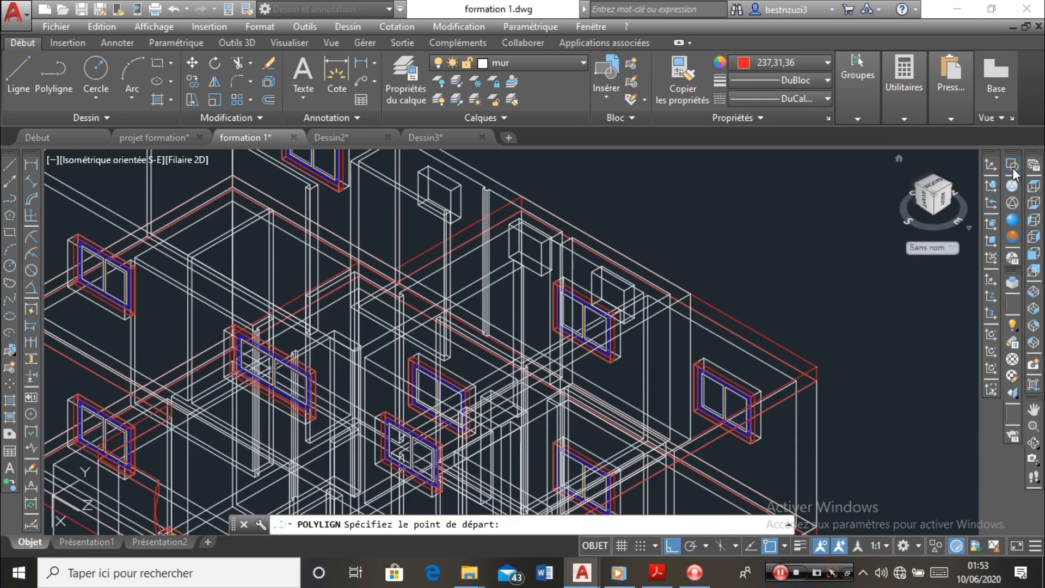
pyautogui.click(1011, 203)
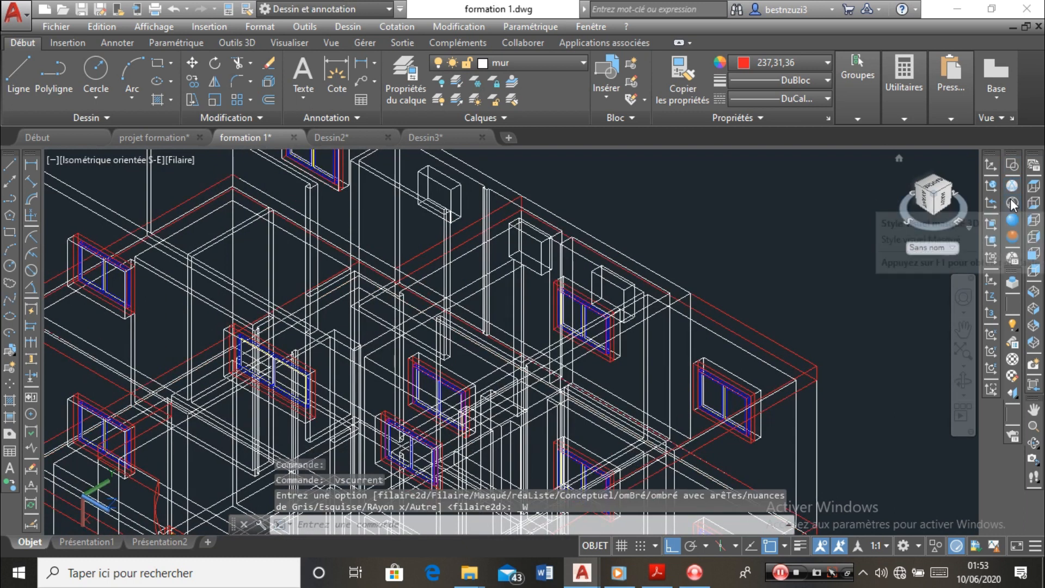
pyautogui.click(1010, 205)
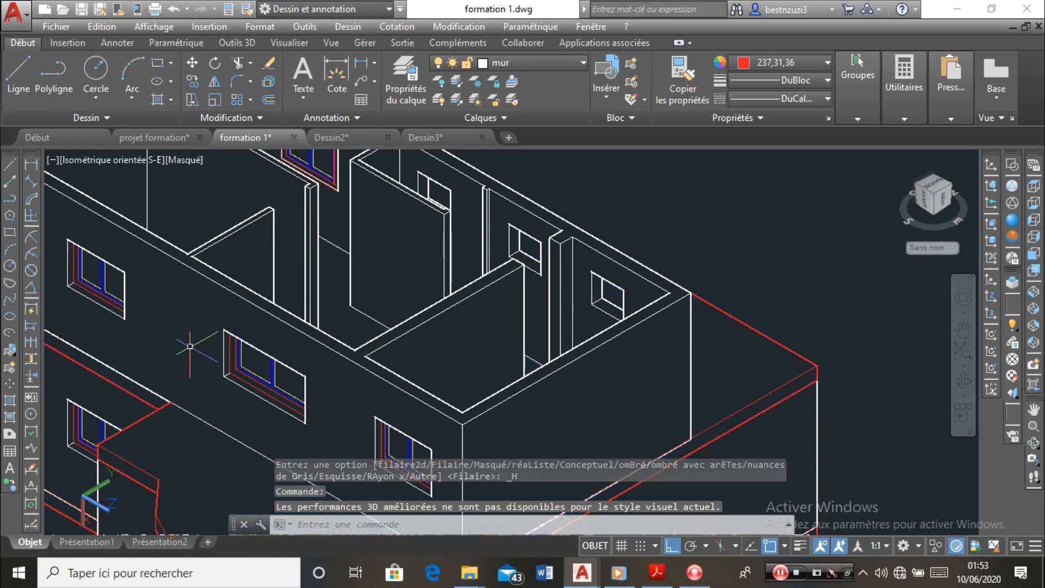
# Start a polyline at the top floor's upper rear outer corner, run it along the short wall to the UCS origin, and add a 60-unit upward segment
pyautogui.click(10, 198)
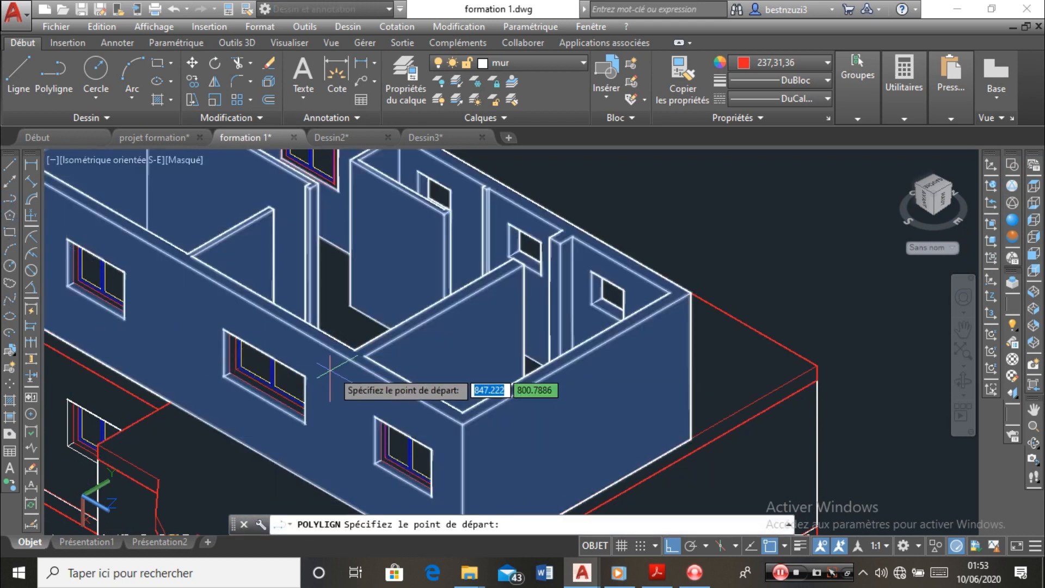
pyautogui.scroll(5, 462, 422)
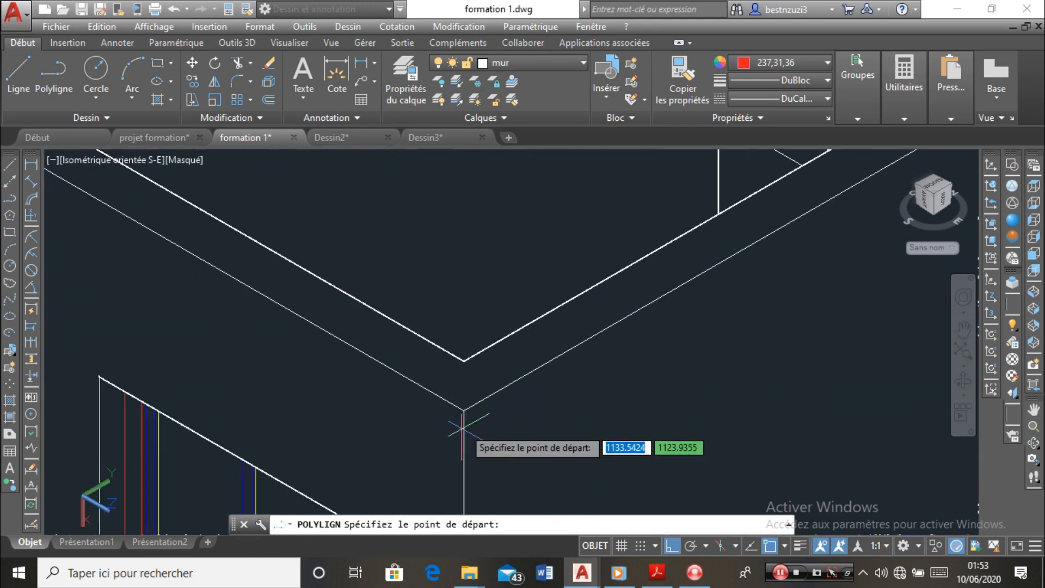
pyautogui.scroll(-5, 463, 412)
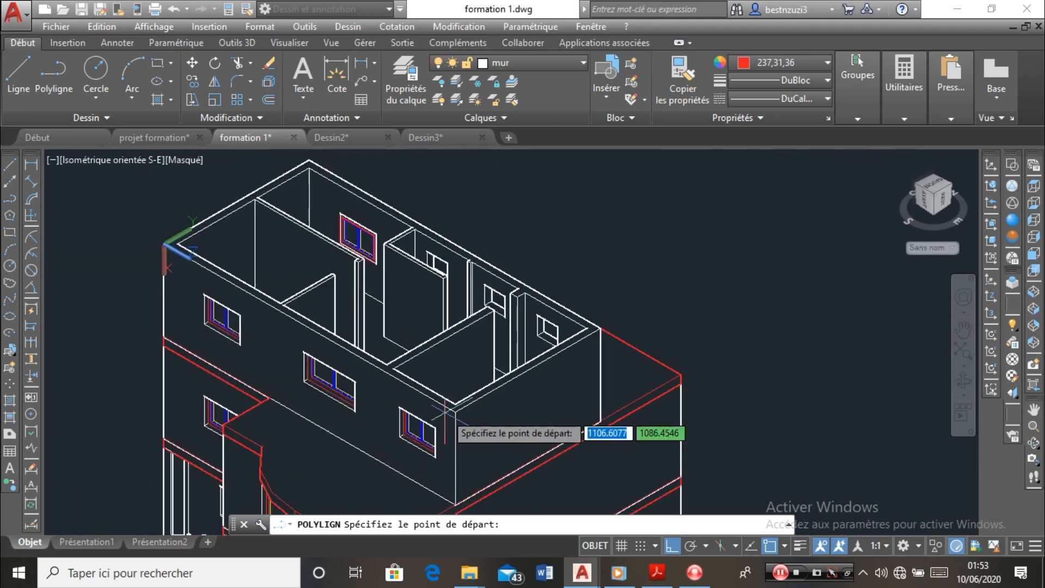
pyautogui.scroll(5, 222, 175)
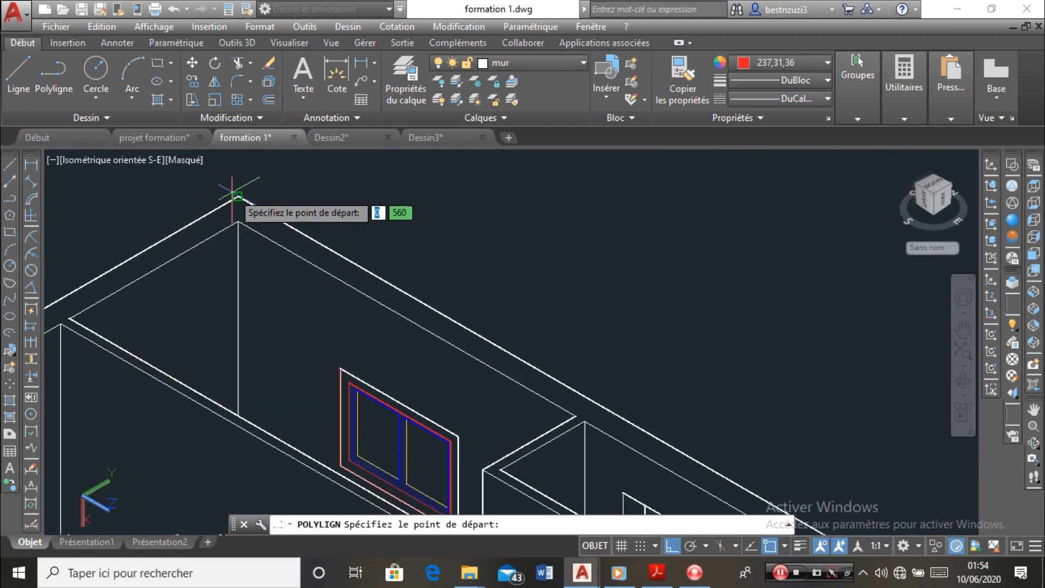
pyautogui.click(238, 195)
pyautogui.scroll(-5, 234, 197)
pyautogui.scroll(5, 198, 228)
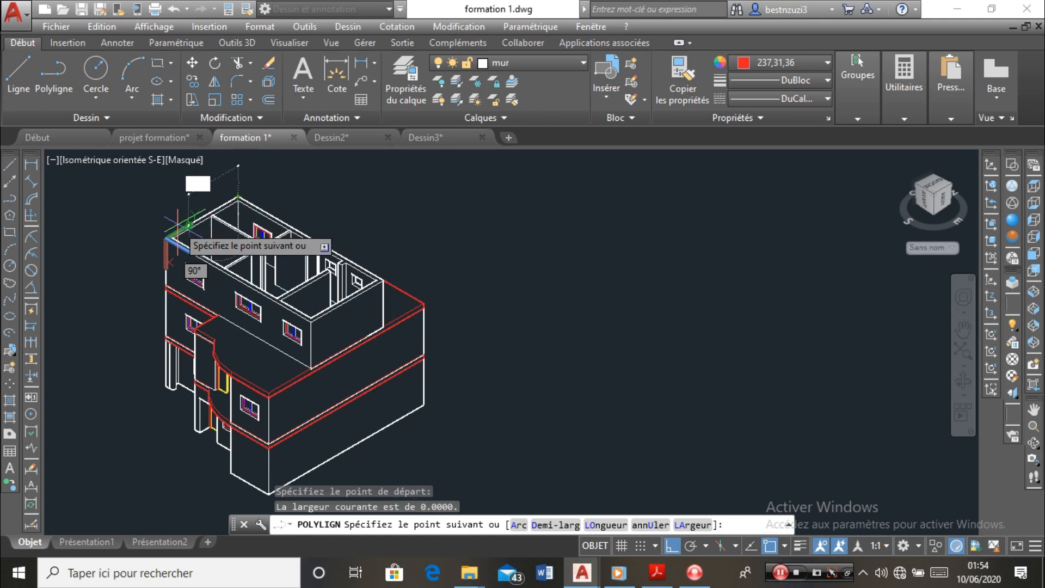
pyautogui.scroll(2, 187, 240)
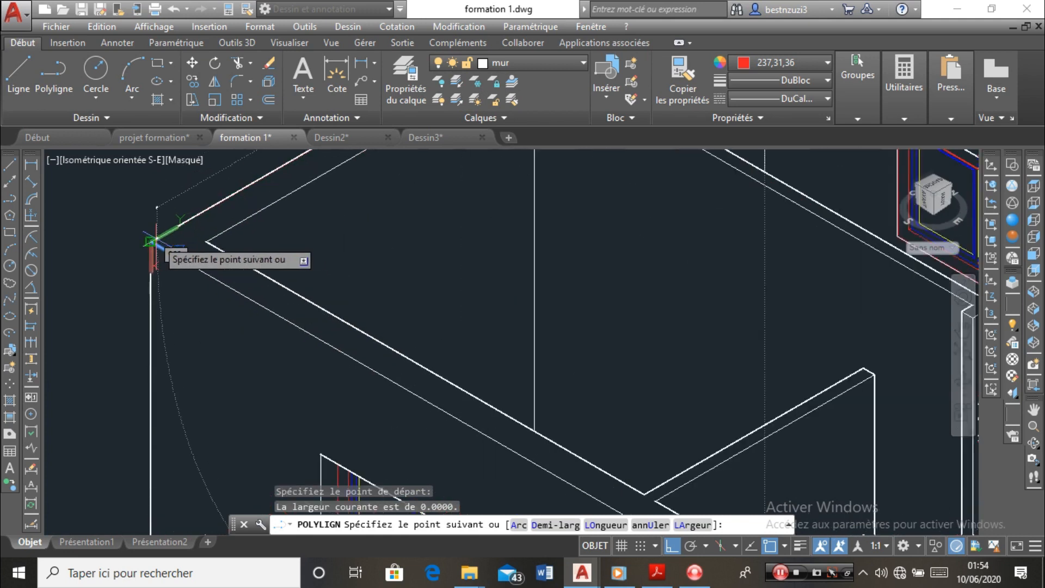
pyautogui.click(151, 240)
pyautogui.scroll(-5, 155, 229)
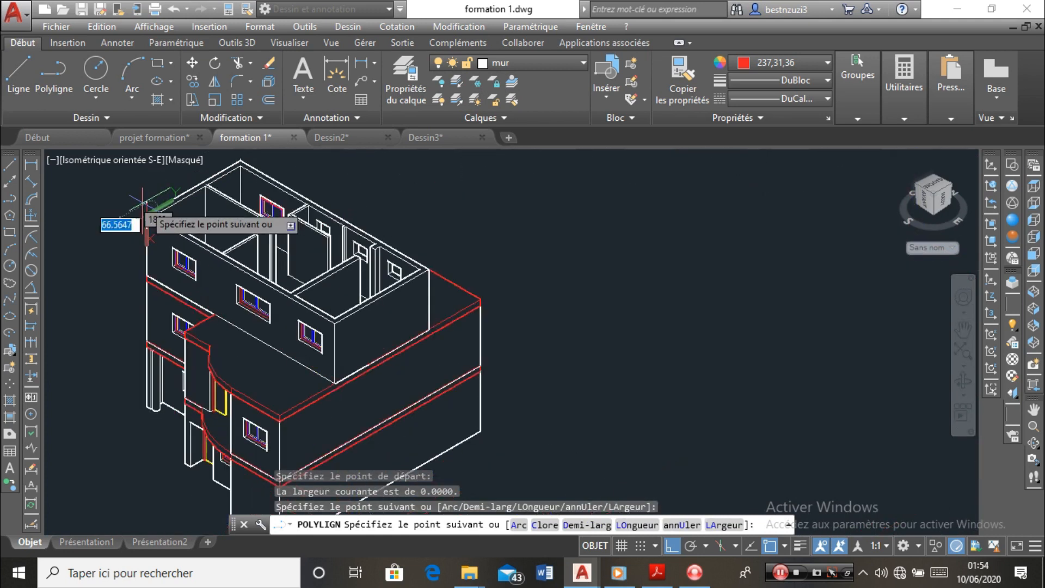
pyautogui.scroll(2, 144, 203)
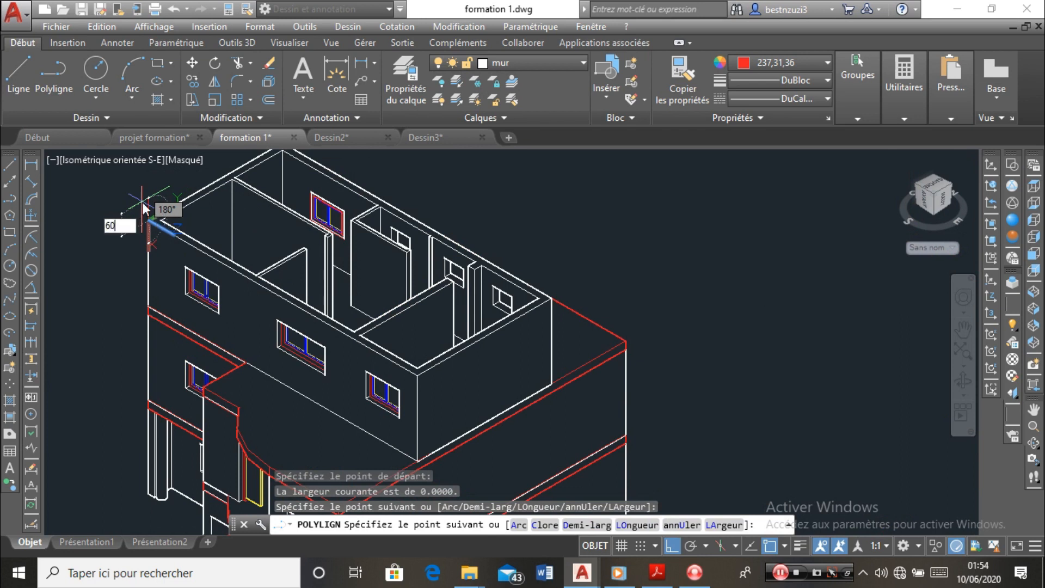
pyautogui.press('Return')
# Continue the polyline back above the short wall's edge, stopping just short of the rear corner, and end it there
pyautogui.scroll(-5, 163, 163)
pyautogui.scroll(4, 174, 157)
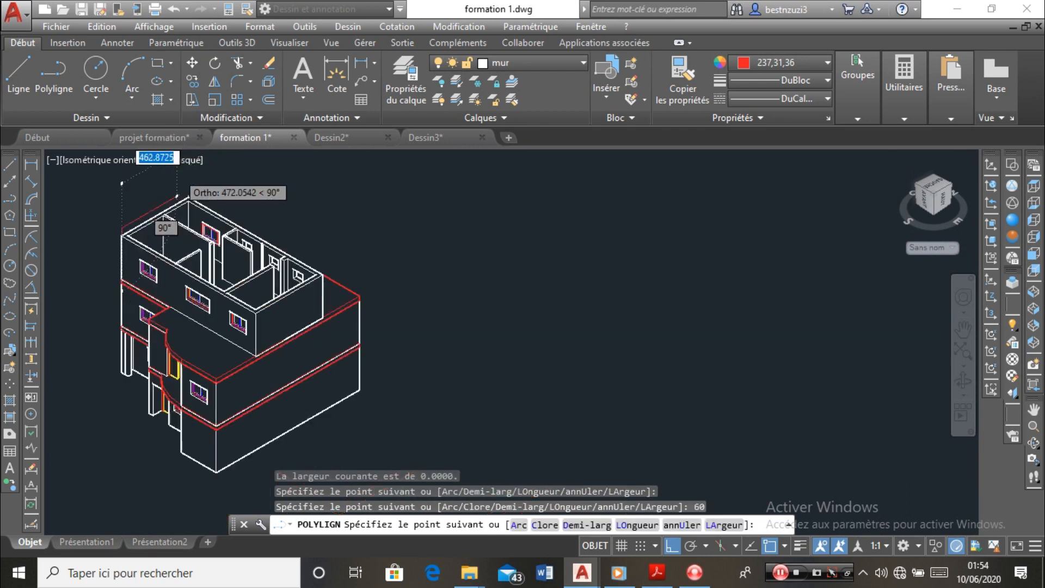
pyautogui.scroll(4, 188, 199)
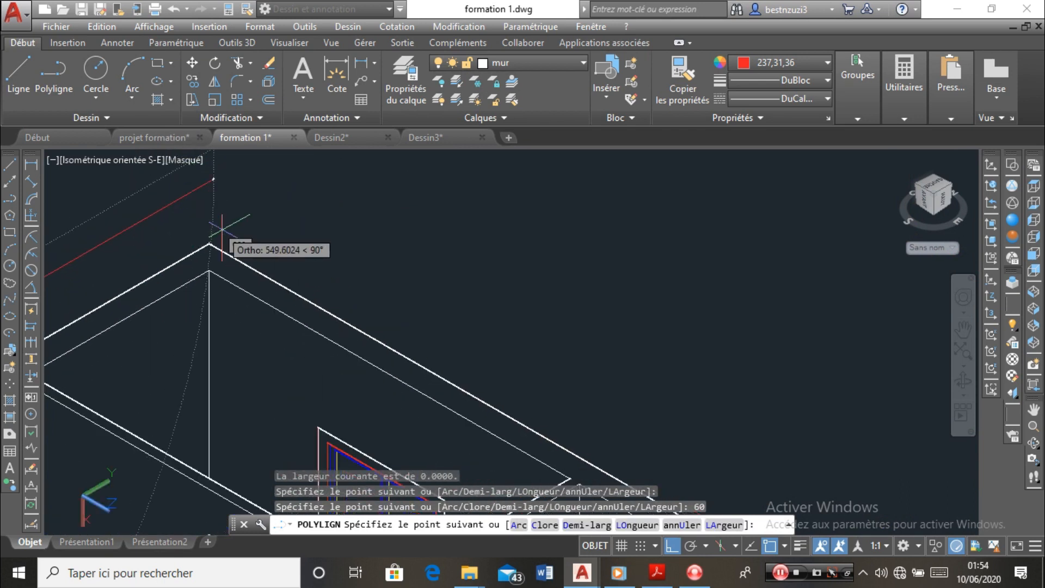
pyautogui.scroll(2, 215, 240)
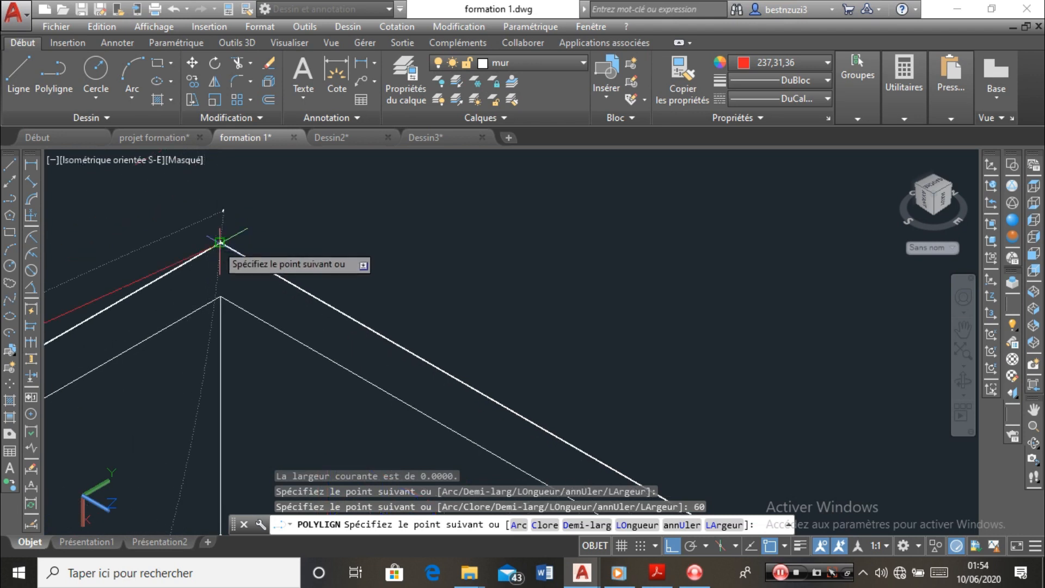
pyautogui.scroll(-1, 215, 239)
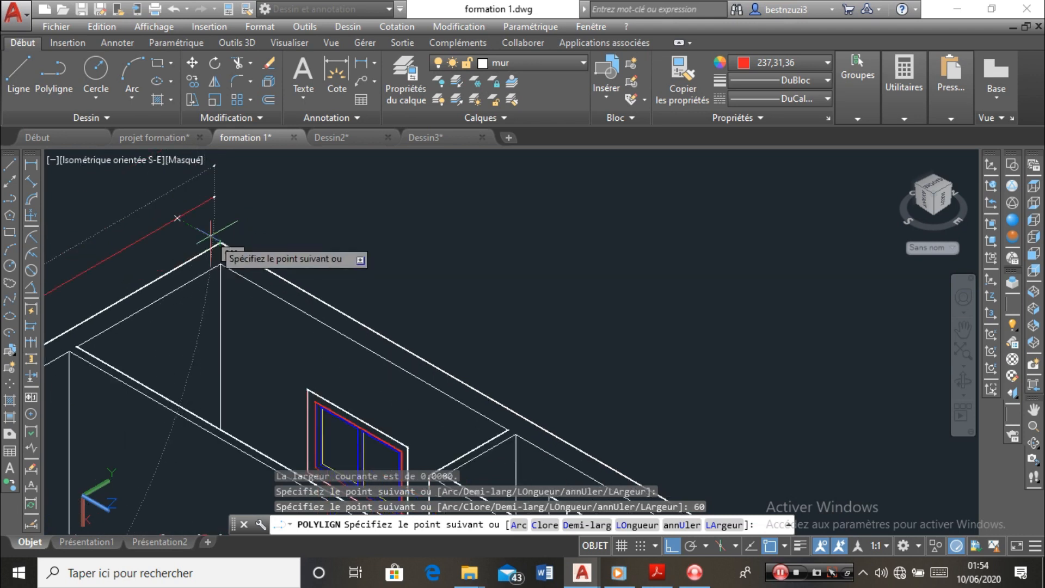
pyautogui.click(199, 205)
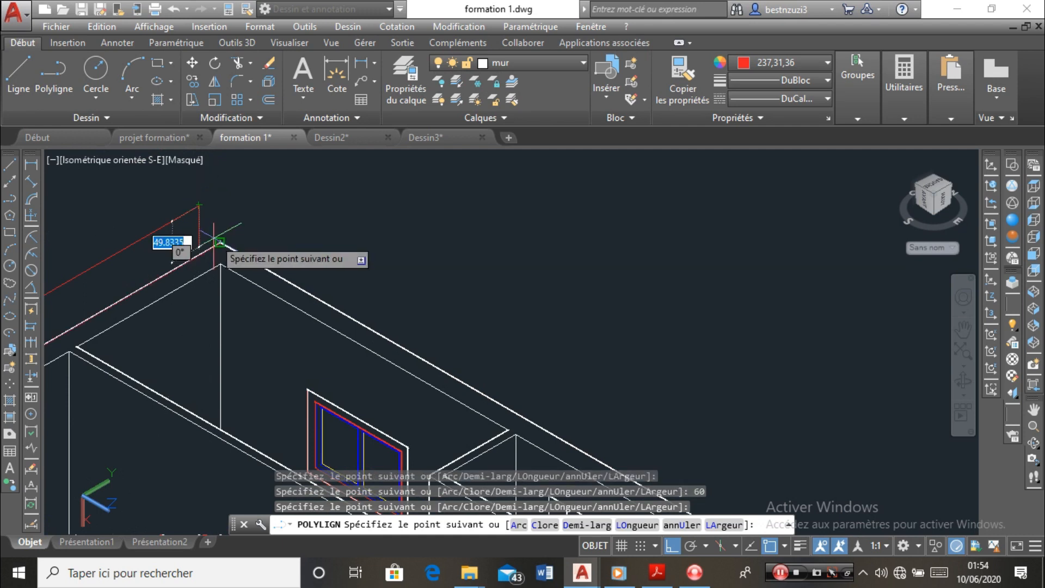
pyautogui.scroll(1, 210, 229)
pyautogui.press('Escape')
pyautogui.press('Escape')
pyautogui.press('Escape')
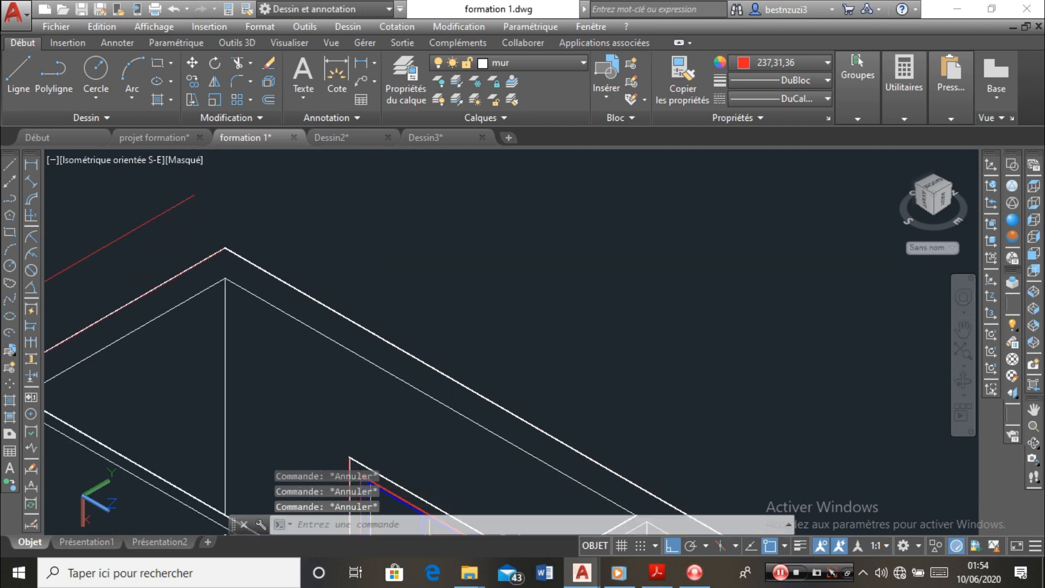
# Draw a 30-unit line straight up from the short wall's upper rear outer corner
pyautogui.write('L')
pyautogui.press('Return')
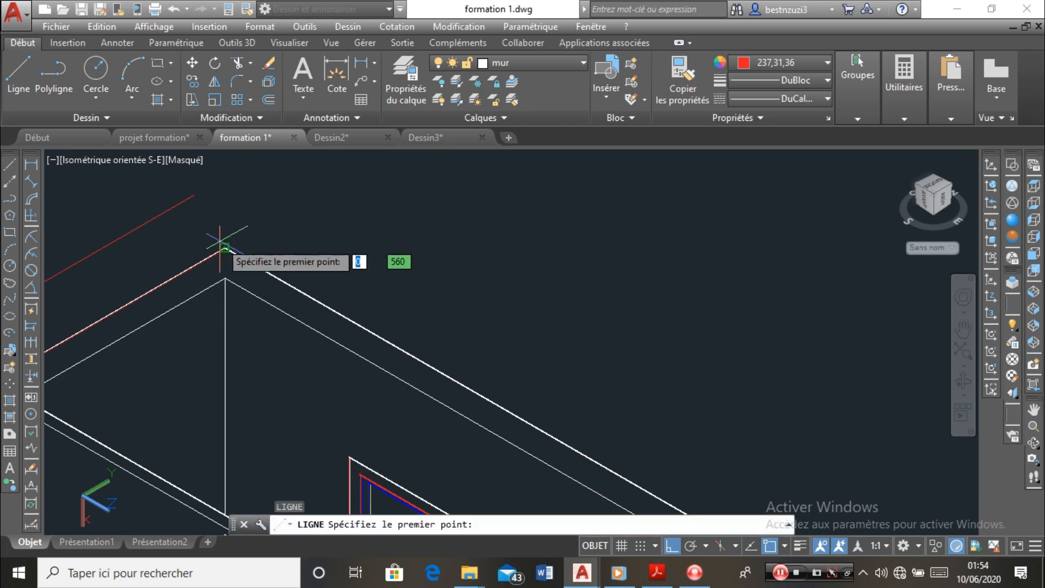
pyautogui.click(224, 248)
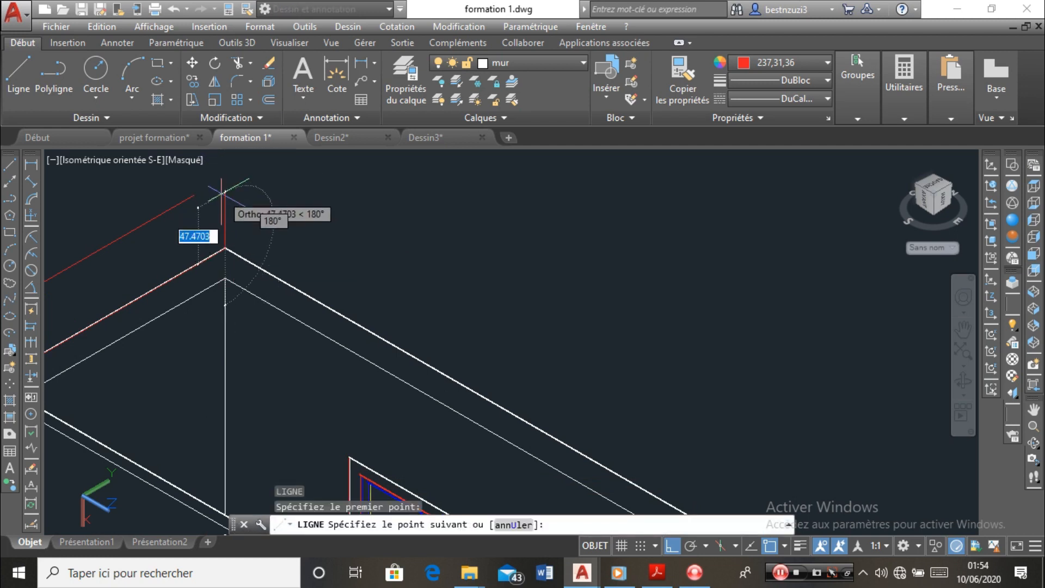
pyautogui.press('Return')
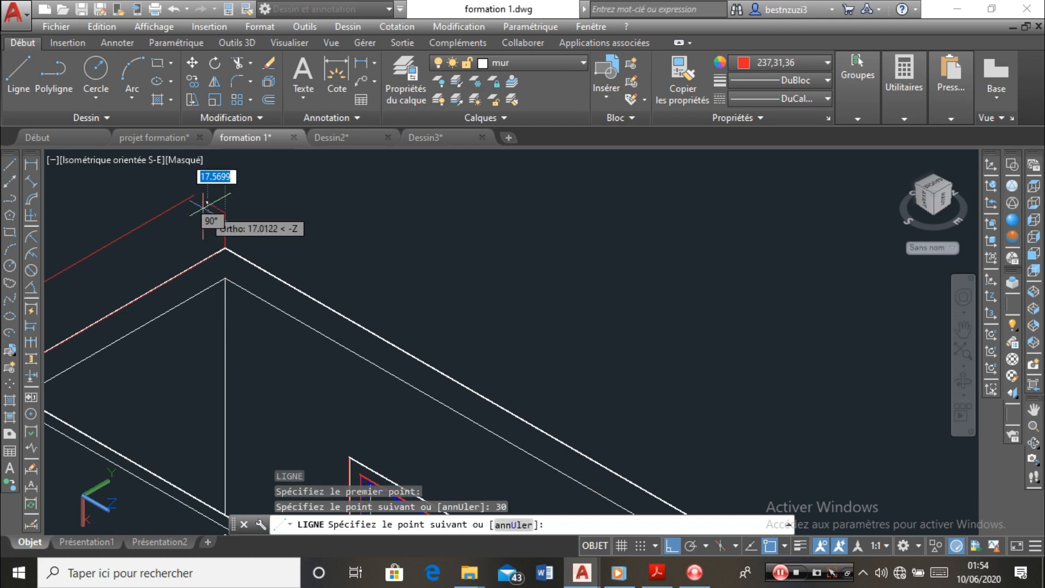
pyautogui.scroll(-3, 210, 206)
pyautogui.scroll(2, 211, 223)
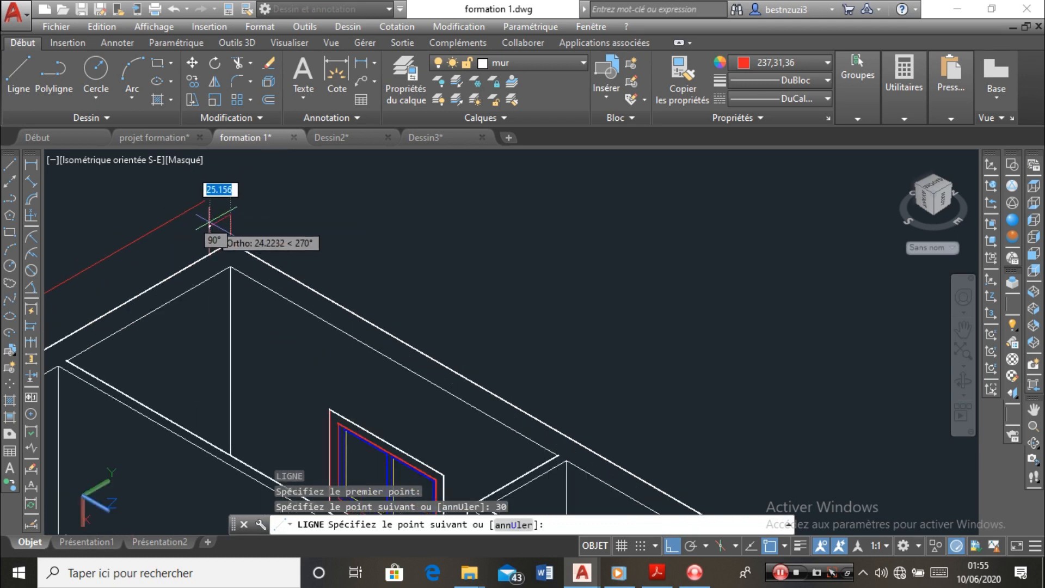
pyautogui.scroll(-2, 202, 225)
pyautogui.press('Escape')
# Stretch the polyline's free upper end onto the top end of the 30-unit vertical line
pyautogui.click(178, 215)
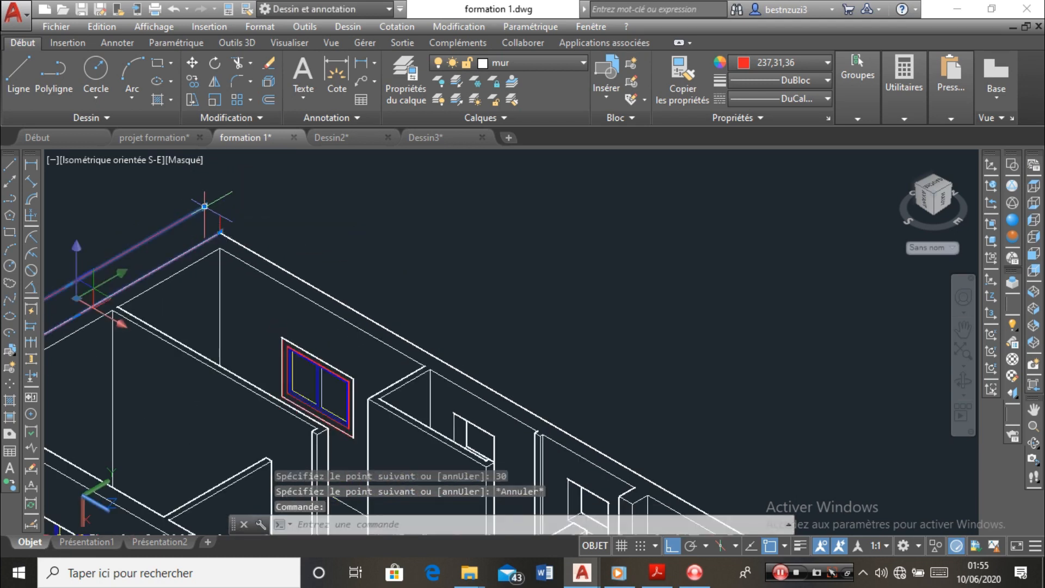
pyautogui.click(205, 207)
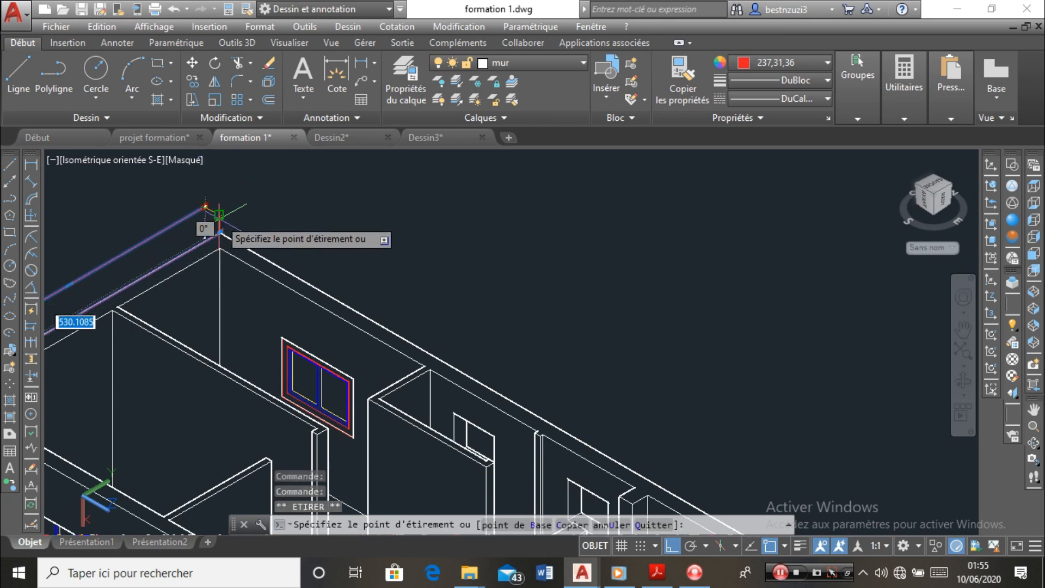
pyautogui.click(219, 215)
pyautogui.scroll(3, 219, 225)
pyautogui.scroll(-6, 219, 225)
pyautogui.scroll(5, 220, 224)
pyautogui.press('Escape')
pyautogui.scroll(3, 229, 223)
# Join the polyline and the short vertical line at the rear corner into one profile with JOINDRE
pyautogui.click(231, 218)
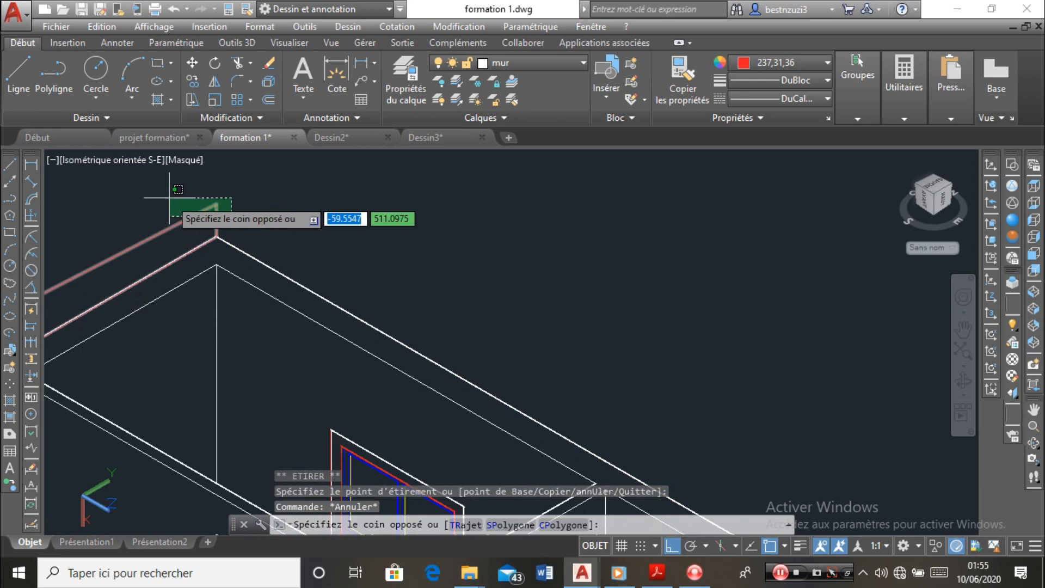
pyautogui.click(168, 197)
pyautogui.write('J')
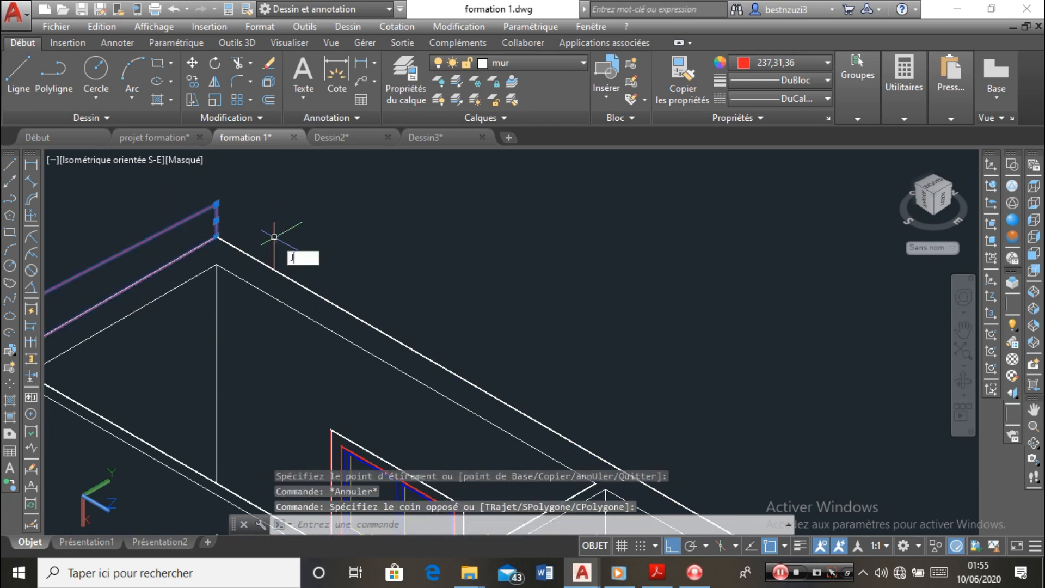
pyautogui.write('I')
pyautogui.write('OI')
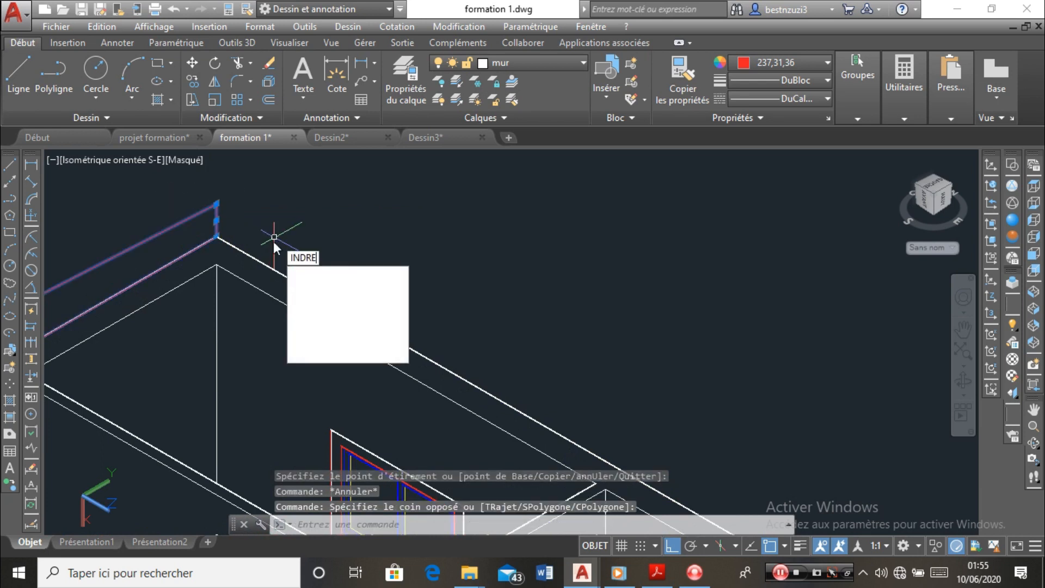
pyautogui.press('Return')
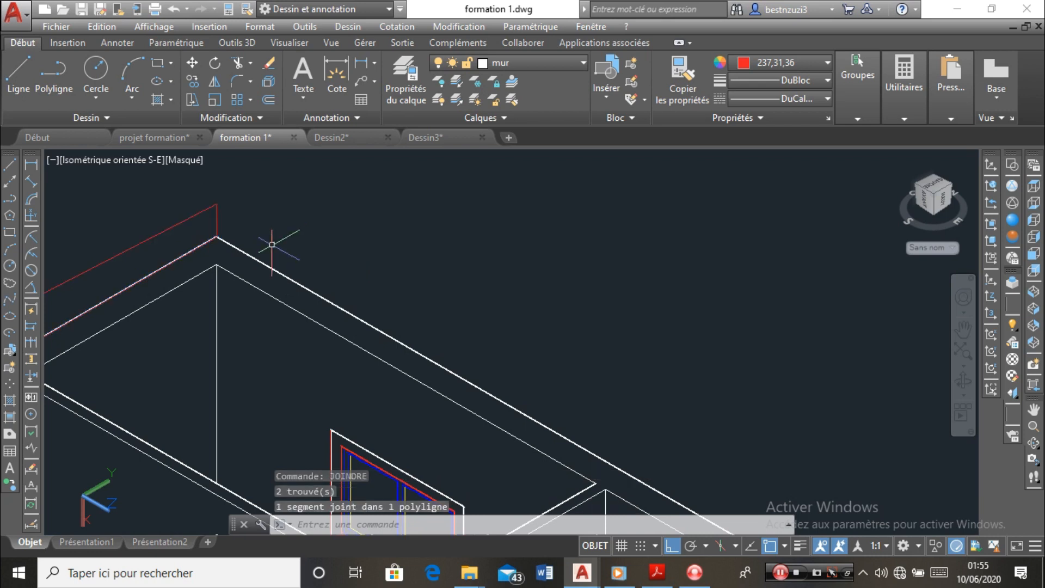
pyautogui.click(216, 213)
pyautogui.scroll(-5, 215, 213)
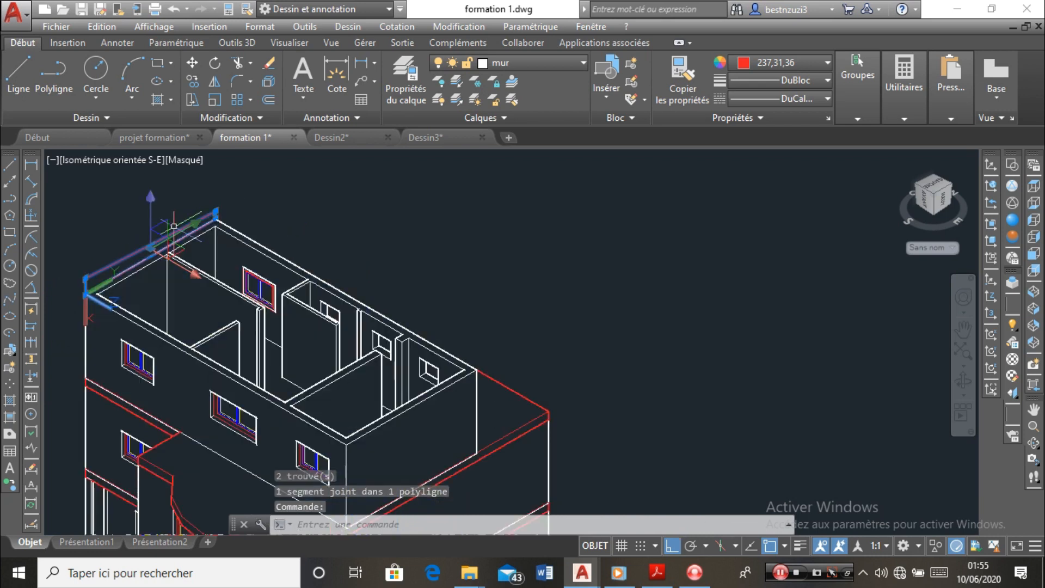
pyautogui.write('EX')
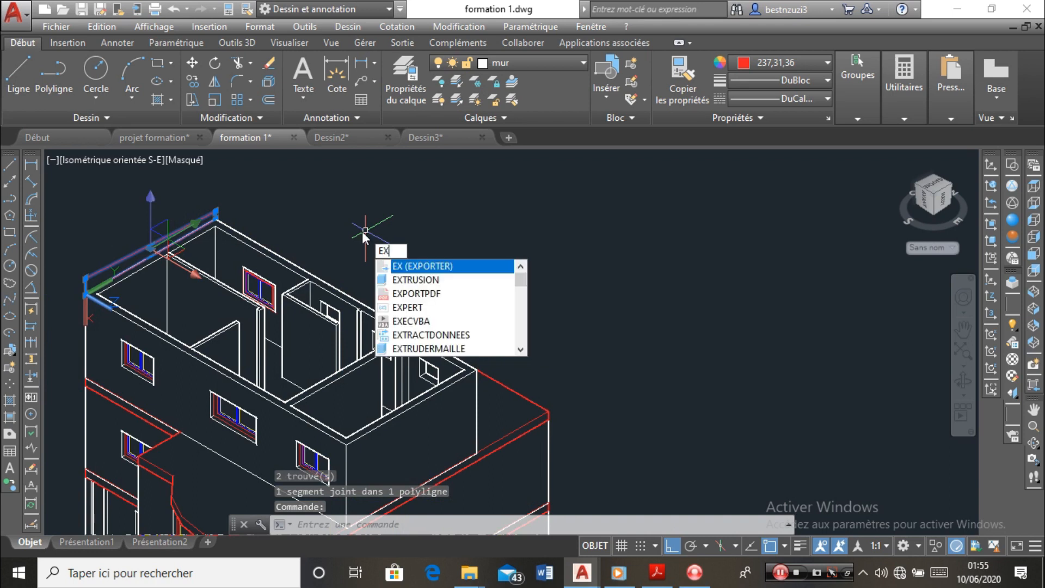
pyautogui.click(414, 279)
pyautogui.scroll(4, 237, 209)
pyautogui.scroll(-3, 209, 211)
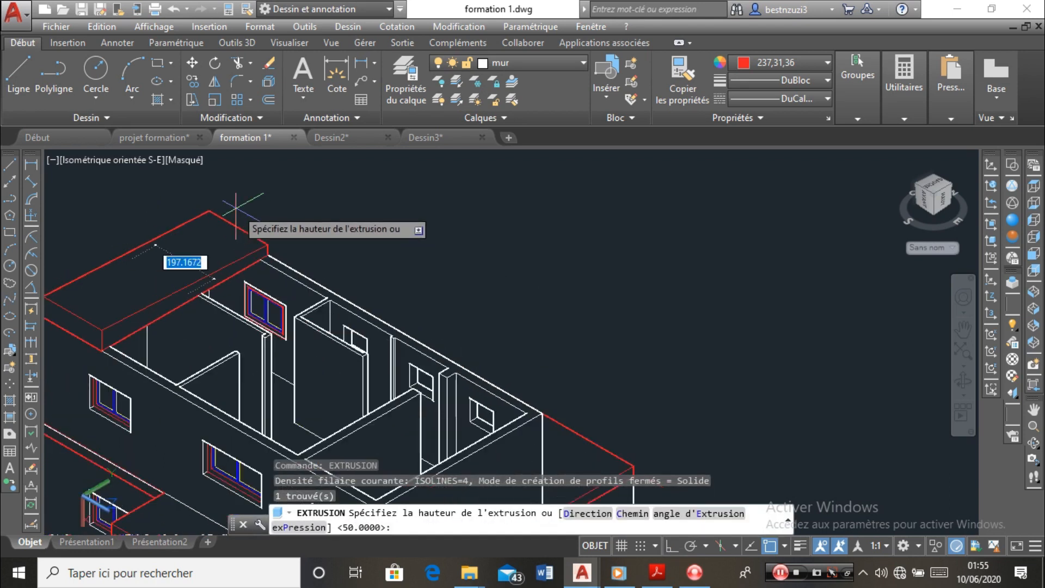
pyautogui.press('Escape')
pyautogui.click(208, 211)
pyautogui.press('Return')
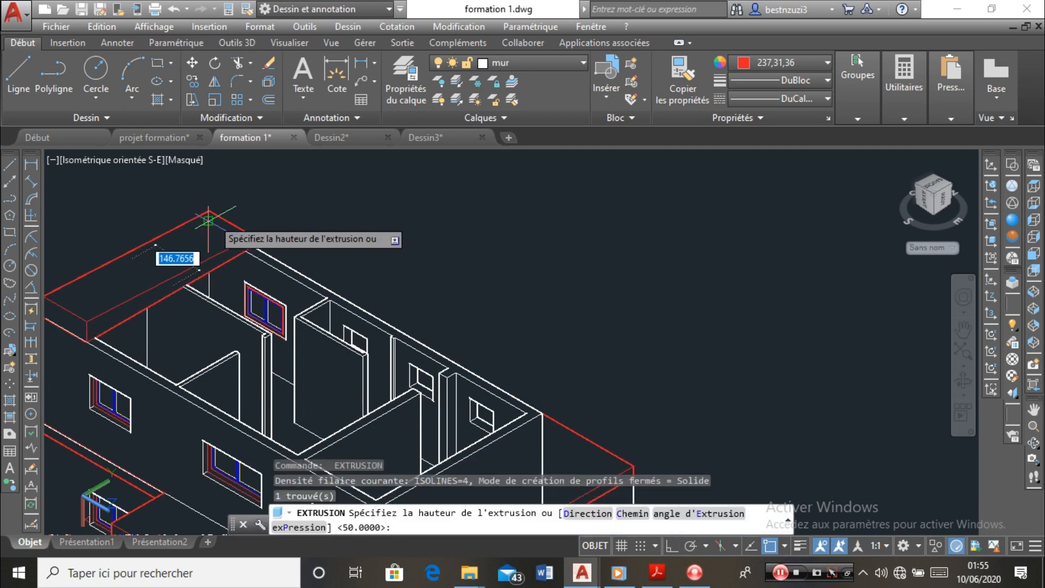
pyautogui.scroll(4, 207, 217)
pyautogui.press('Escape')
# Extrude the joined roof profile about 870 units along the long wall, stopping short of the top floor's far end
pyautogui.scroll(2, 207, 210)
pyautogui.press('Return')
pyautogui.click(207, 209)
pyautogui.press('Return')
pyautogui.scroll(-4, 248, 231)
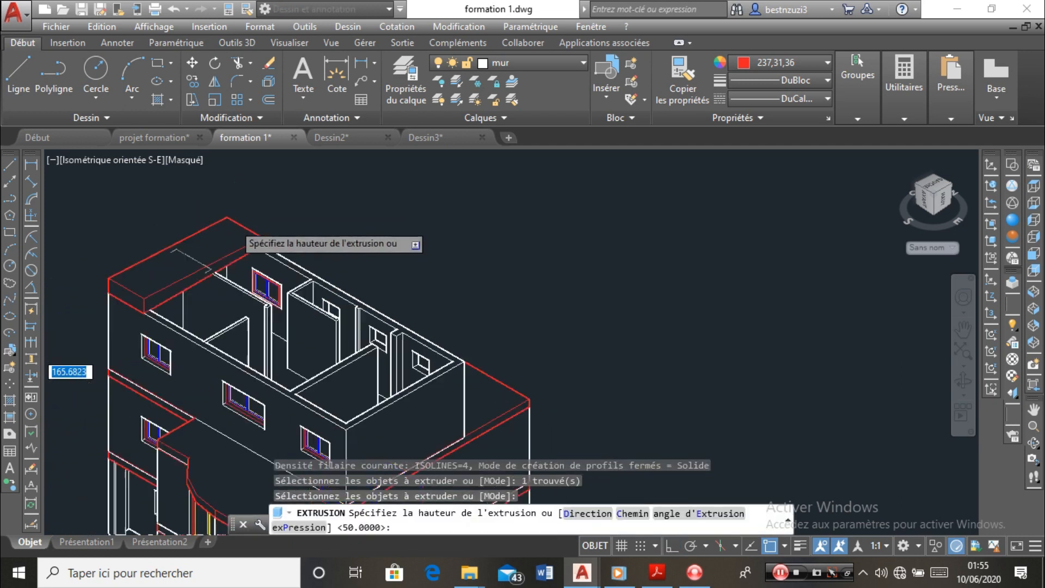
pyautogui.scroll(6, 412, 357)
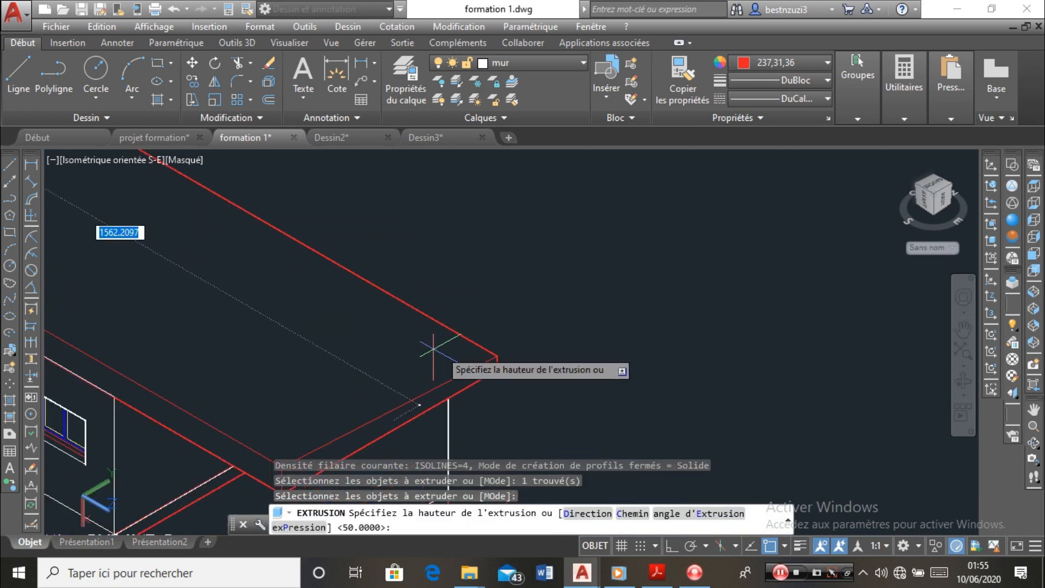
pyautogui.scroll(-5, 430, 347)
pyautogui.scroll(3, 392, 336)
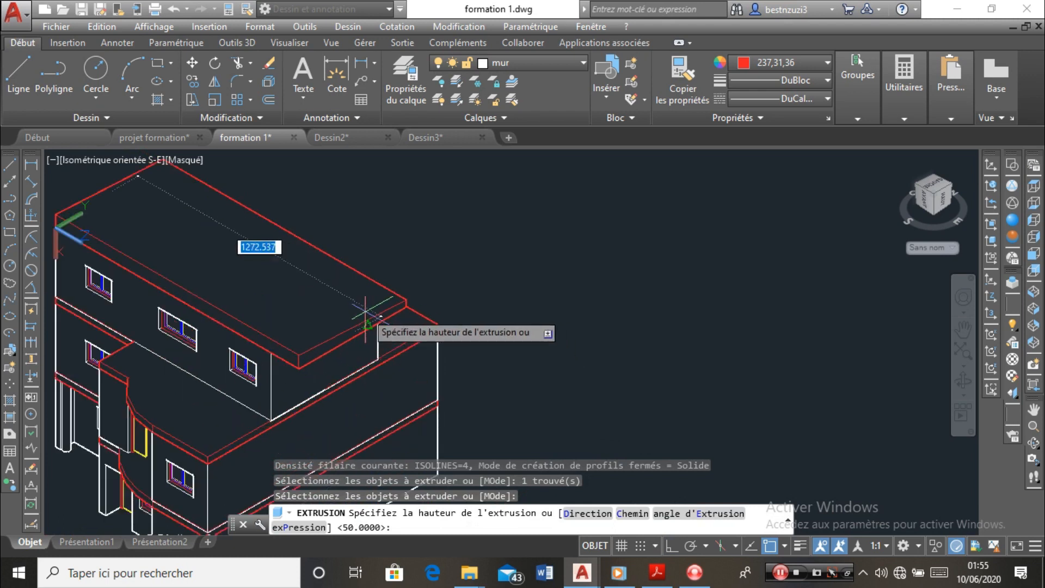
pyautogui.scroll(-3, 301, 247)
pyautogui.scroll(2, 301, 248)
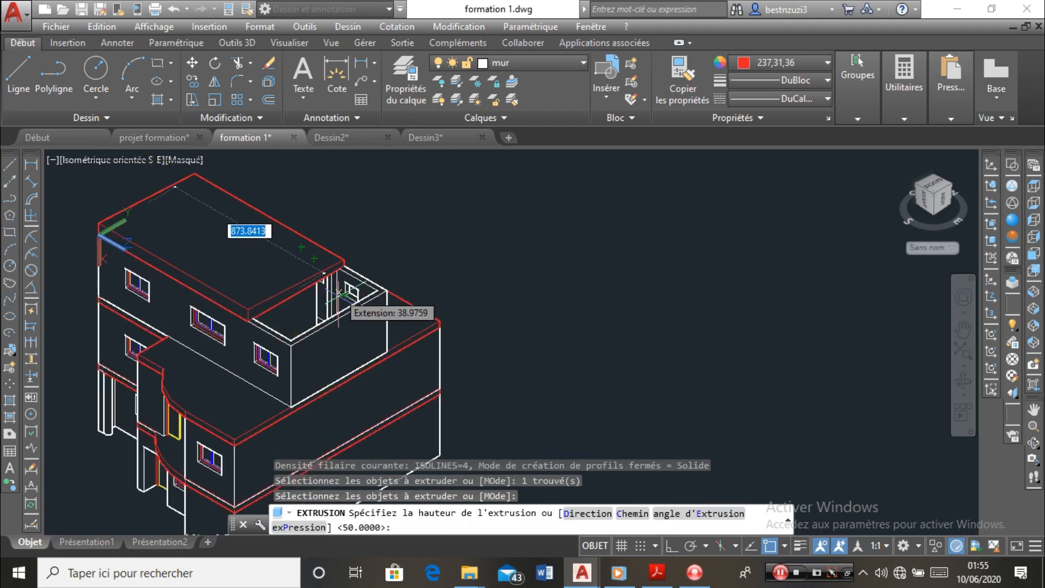
pyautogui.click(344, 278)
# Stretch the roof solid's free end face to the outer edge of the top floor's far short wall
pyautogui.scroll(2, 340, 275)
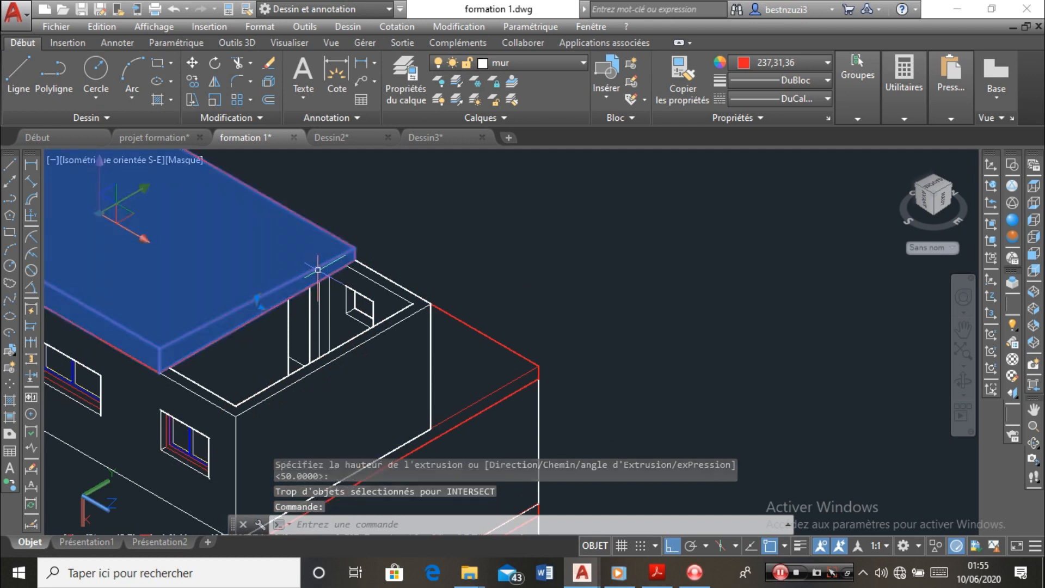
pyautogui.click(264, 308)
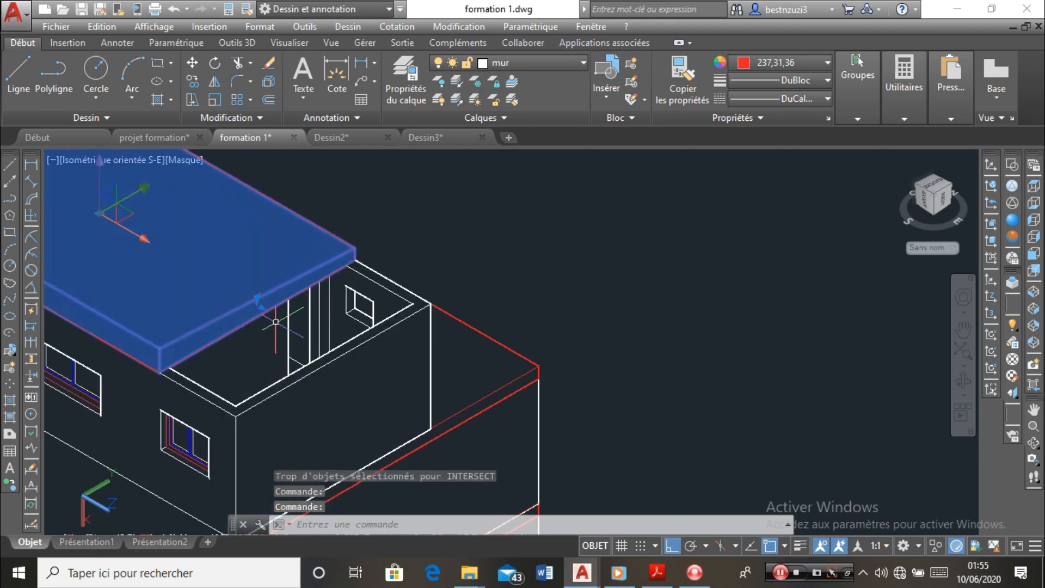
pyautogui.click(260, 306)
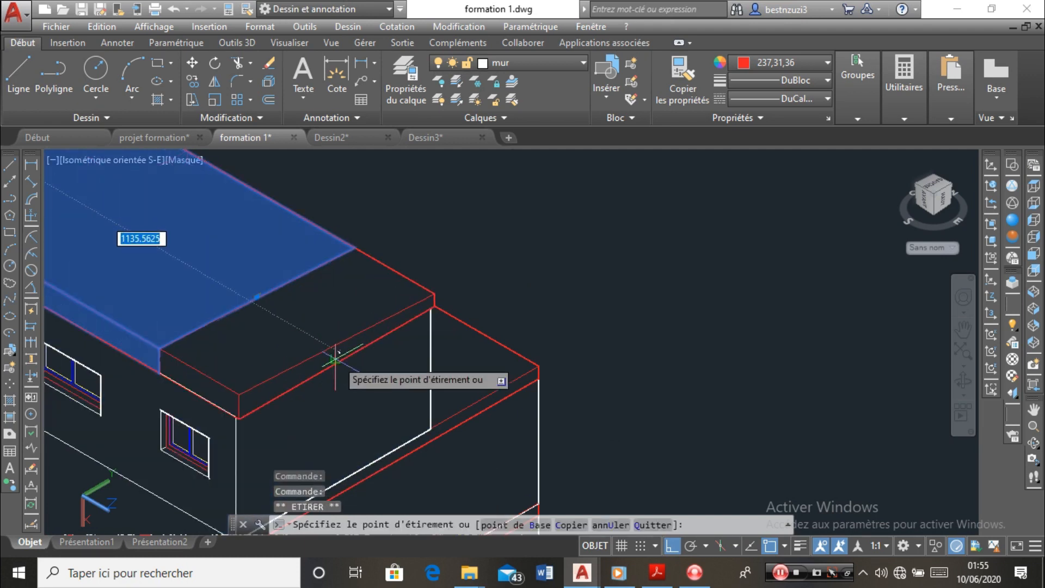
pyautogui.press('Escape')
pyautogui.scroll(-4, 231, 359)
pyautogui.scroll(6, 262, 365)
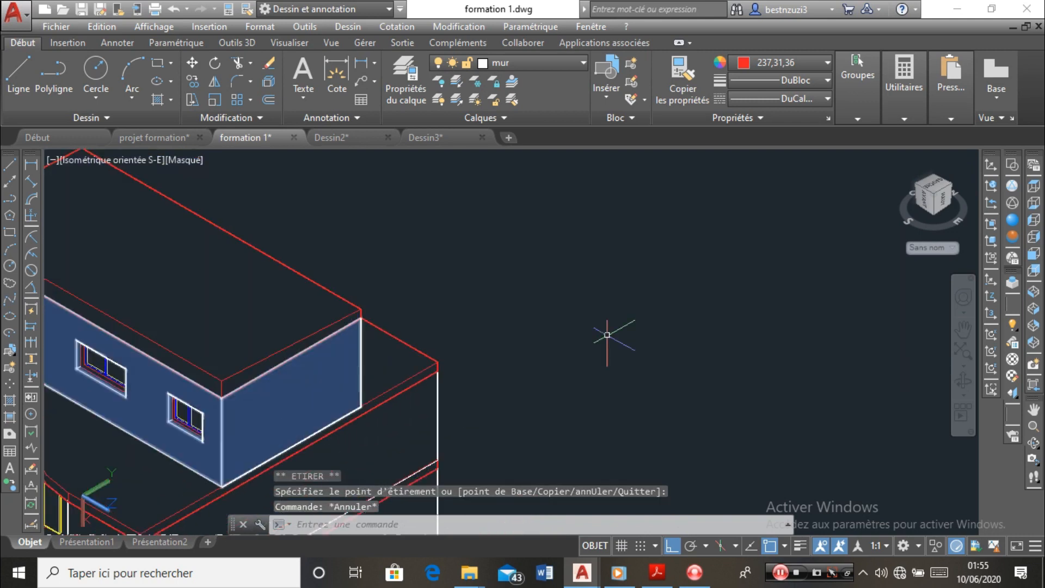
# Switch to the Realistic (Réaliste) visual style and examine the new roof's edges and the whole building
pyautogui.click(1012, 221)
pyautogui.scroll(-3, 158, 400)
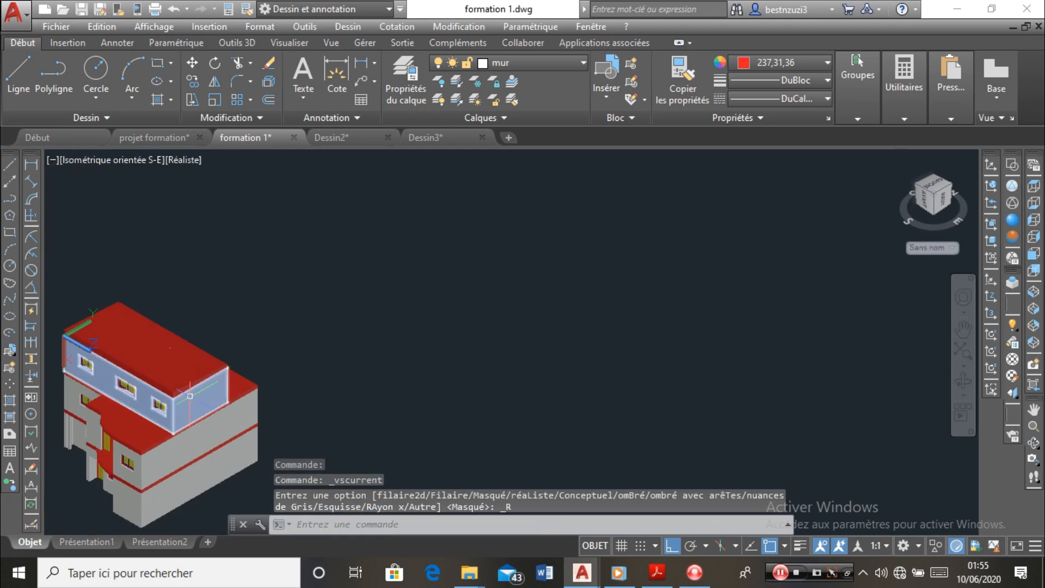
pyautogui.scroll(3, 158, 400)
pyautogui.scroll(2, 171, 381)
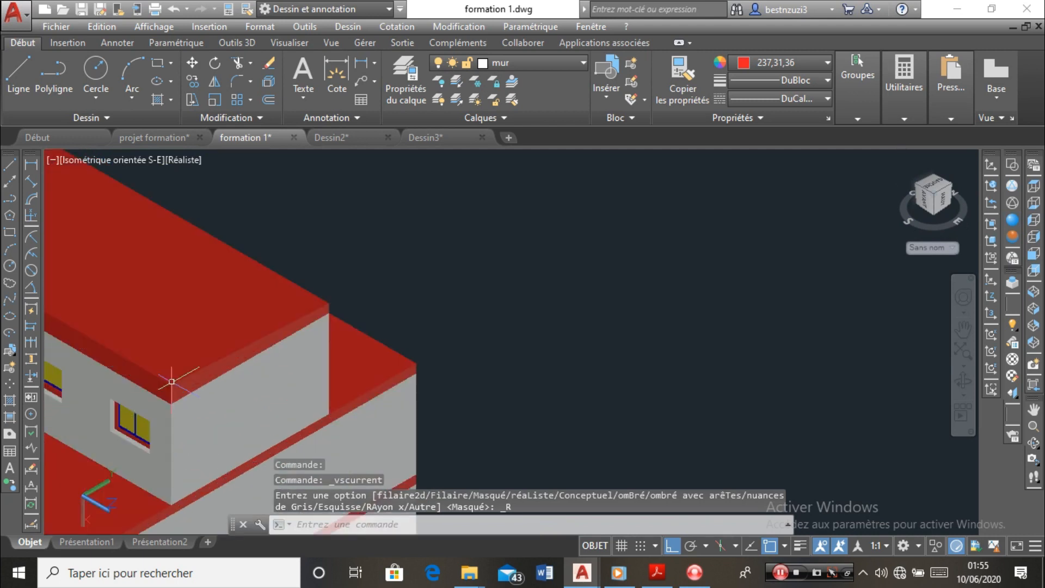
pyautogui.scroll(-5, 171, 381)
pyautogui.scroll(3, 165, 388)
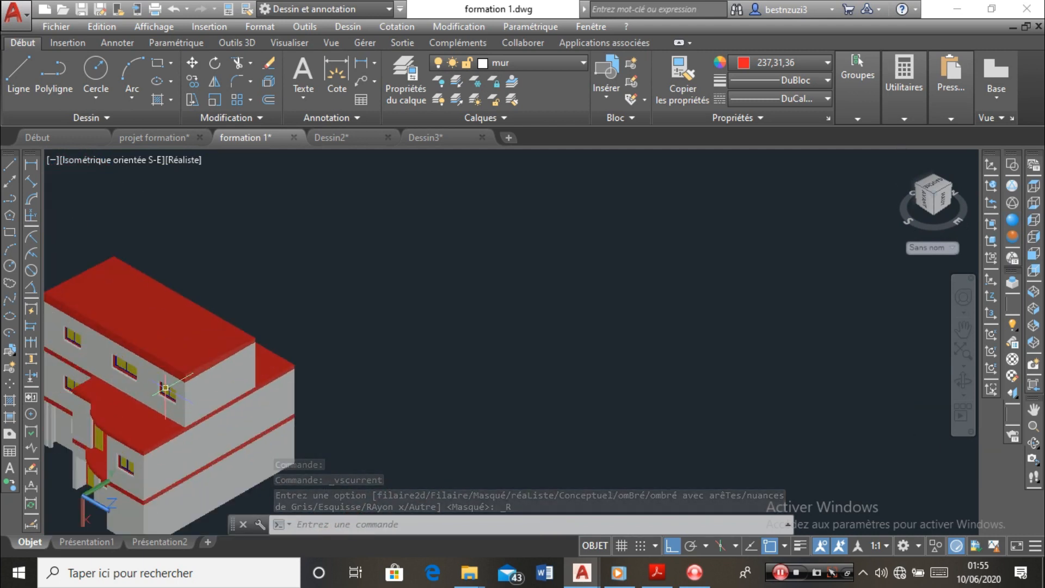
pyautogui.scroll(-3, 173, 382)
pyautogui.moveTo(214, 415); pyautogui.dragTo(282, 367, button='middle')
pyautogui.scroll(-2, 282, 367)
pyautogui.scroll(5, 220, 336)
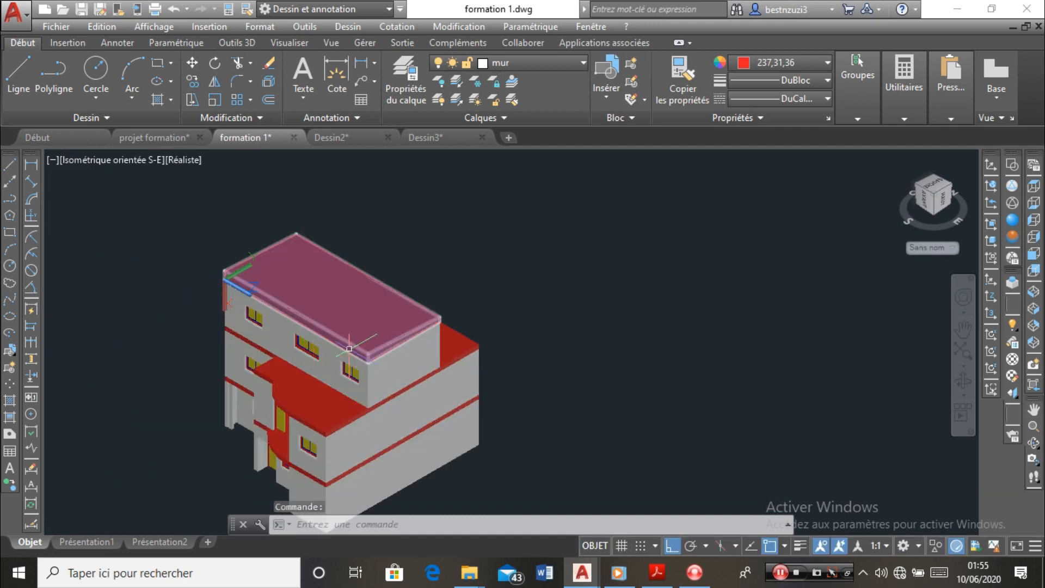
# Restore the World (Général) coordinate system and frame the complete building in the drawing area
pyautogui.click(994, 185)
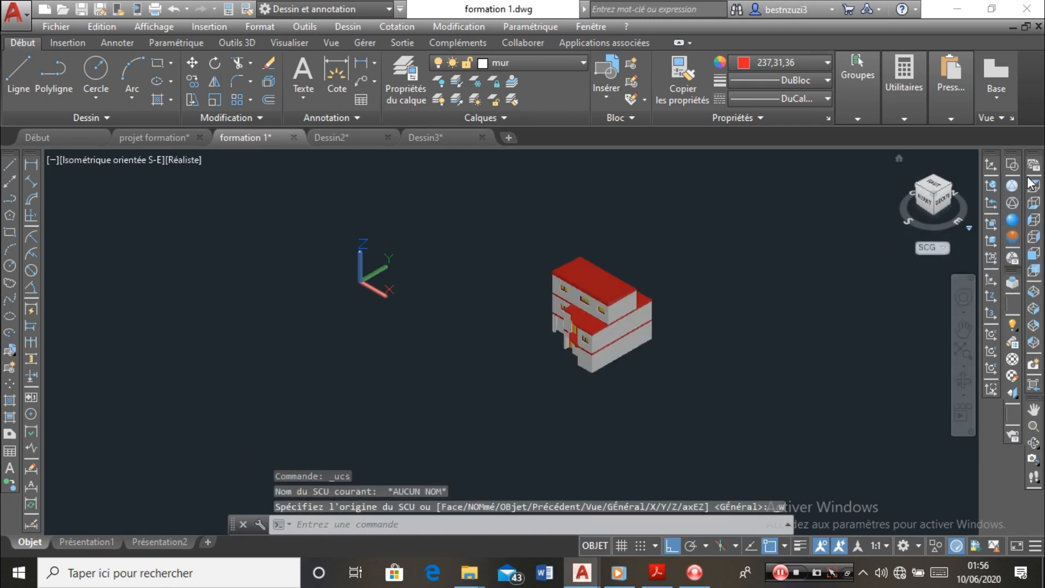
pyautogui.scroll(3, 632, 332)
pyautogui.moveTo(677, 350); pyautogui.dragTo(522, 343, button='middle')
pyautogui.scroll(-2, 520, 343)
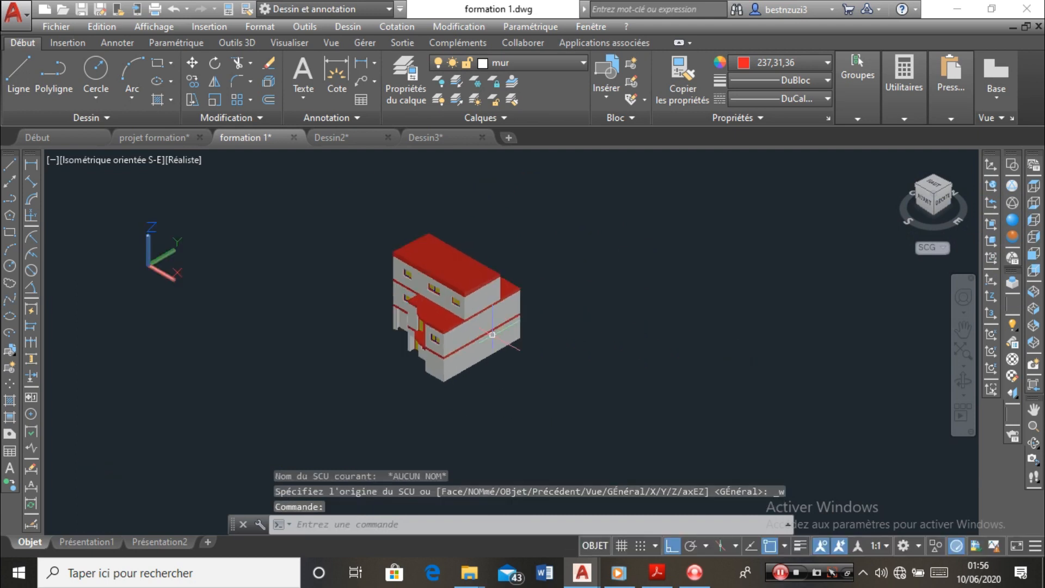
pyautogui.scroll(2, 486, 332)
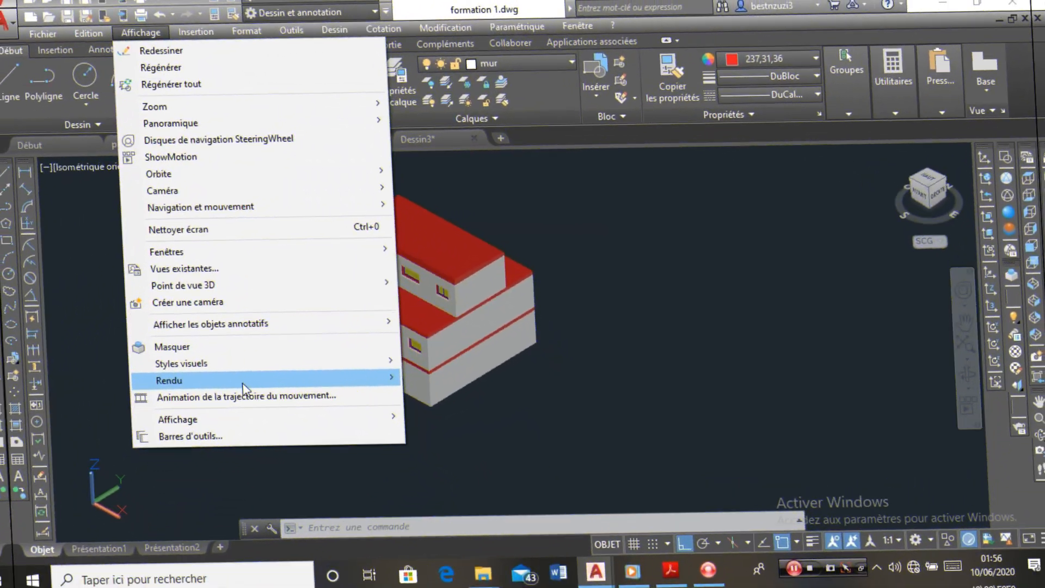
pyautogui.moveTo(203, 383)
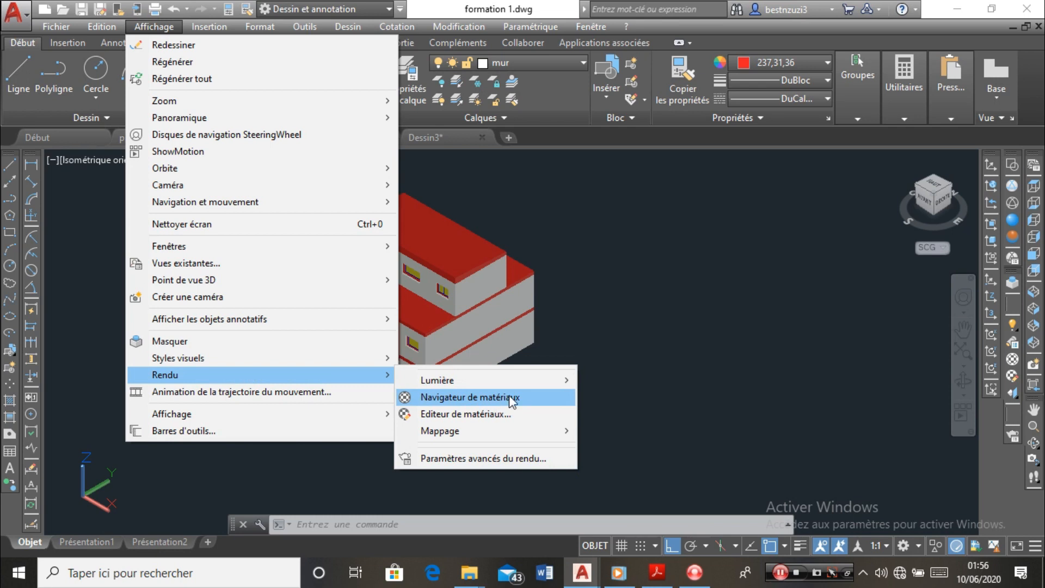
pyautogui.click(677, 310)
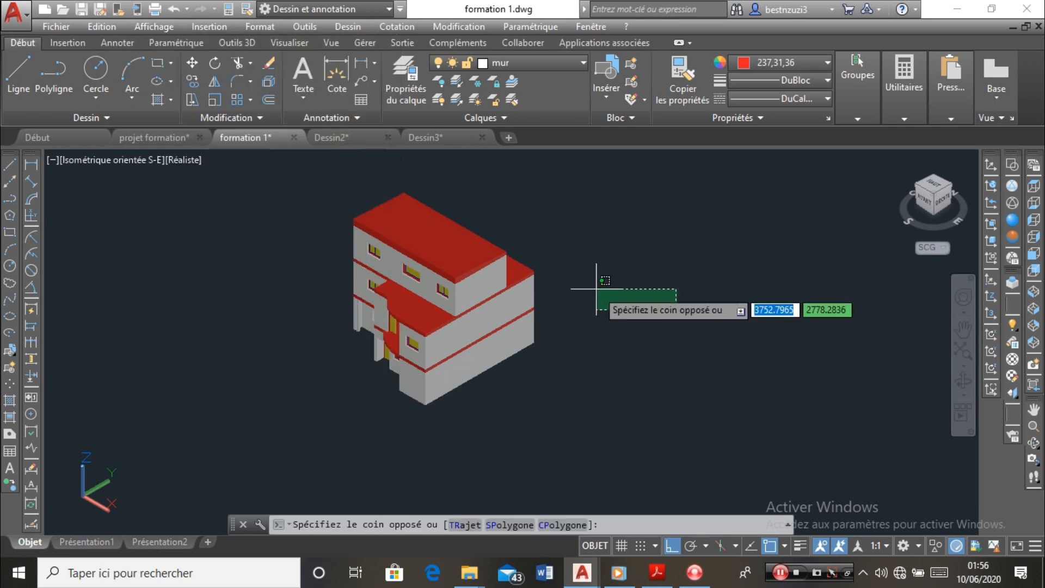
pyautogui.click(621, 231)
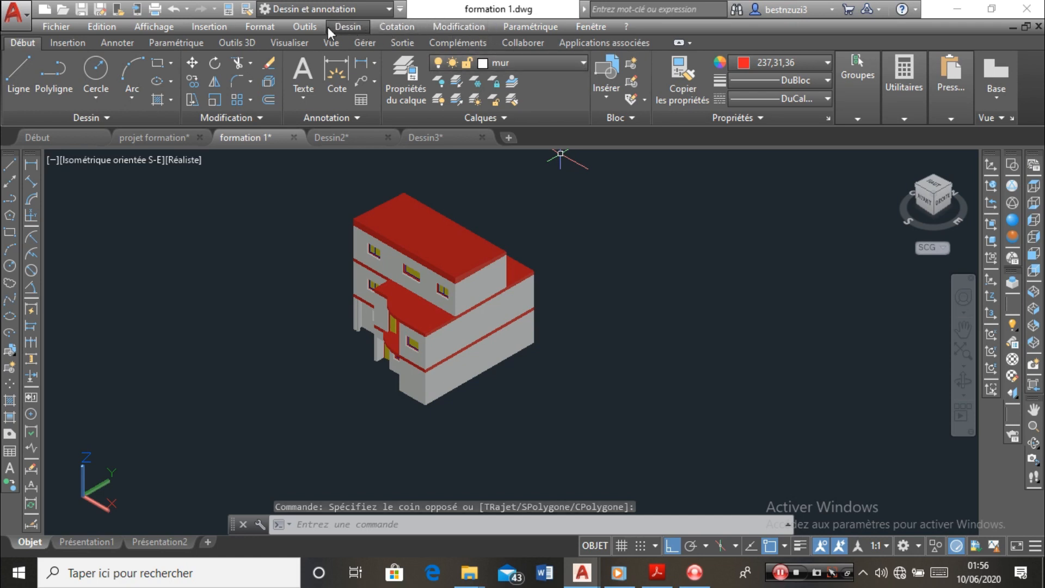
# Check in the AutoCAD toolbar list that the Rendu toolbar is enabled
pyautogui.click(306, 27)
pyautogui.moveTo(508, 44)
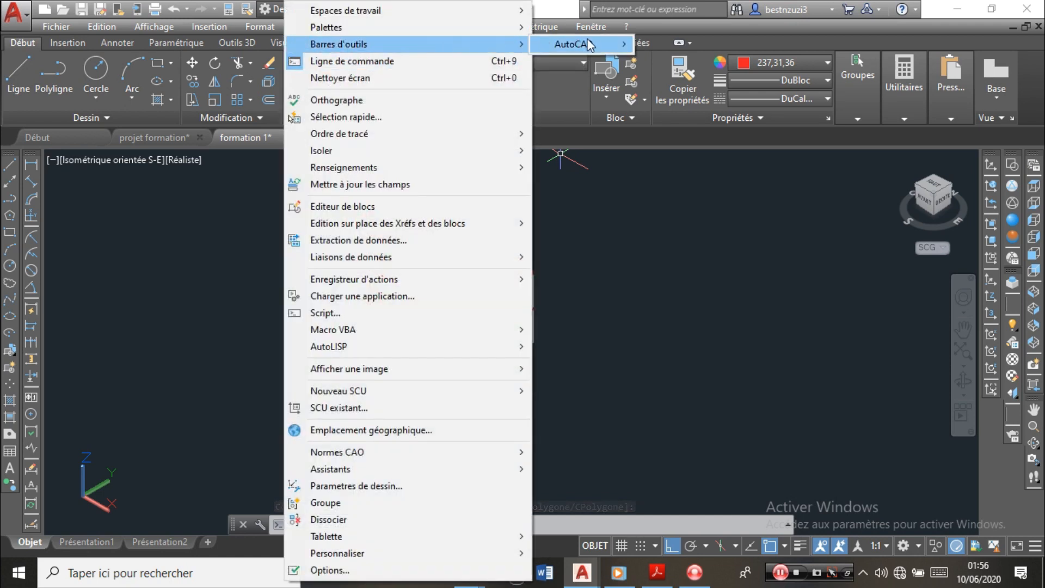
pyautogui.moveTo(591, 44)
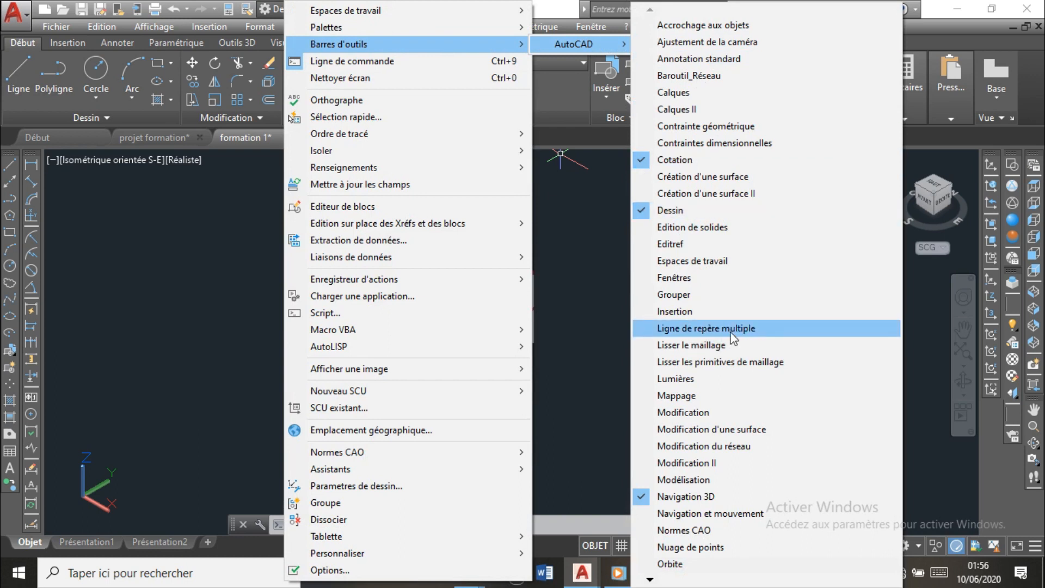
pyautogui.moveTo(650, 580)
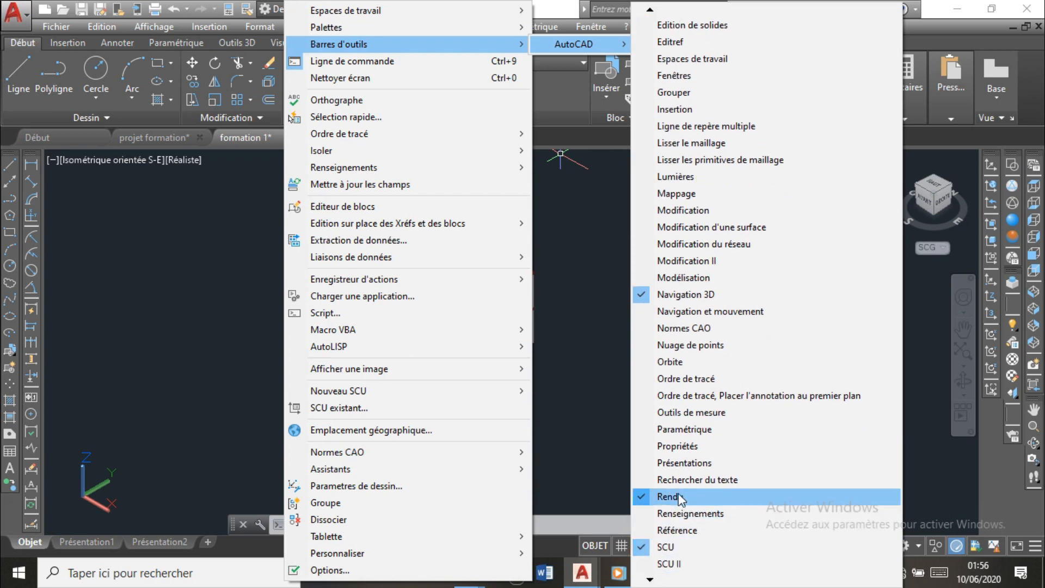
pyautogui.click(682, 497)
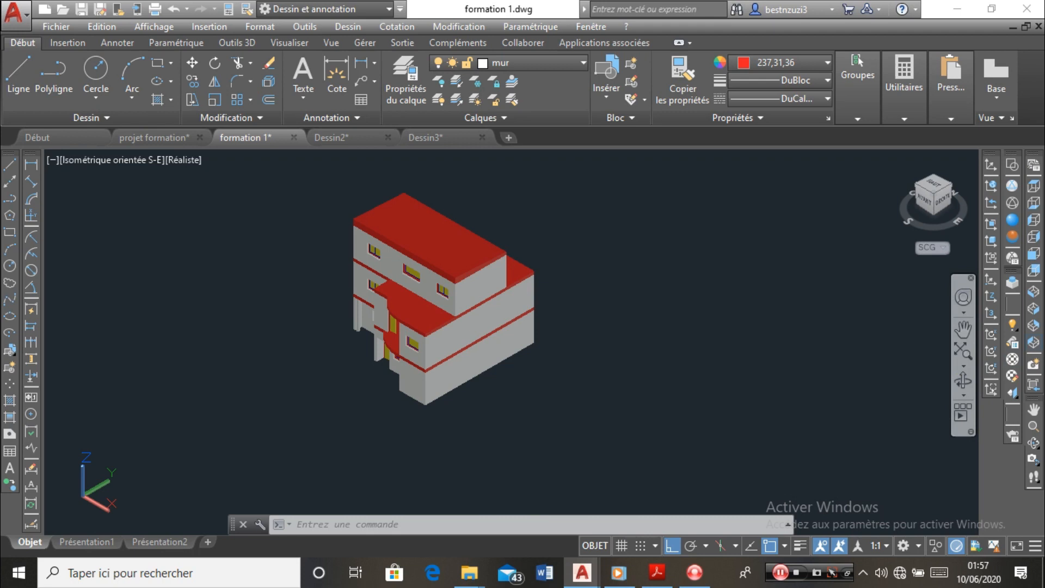
# Open the materials browser and choose the Peinture de mur category of the Autodesk library
pyautogui.click(1013, 360)
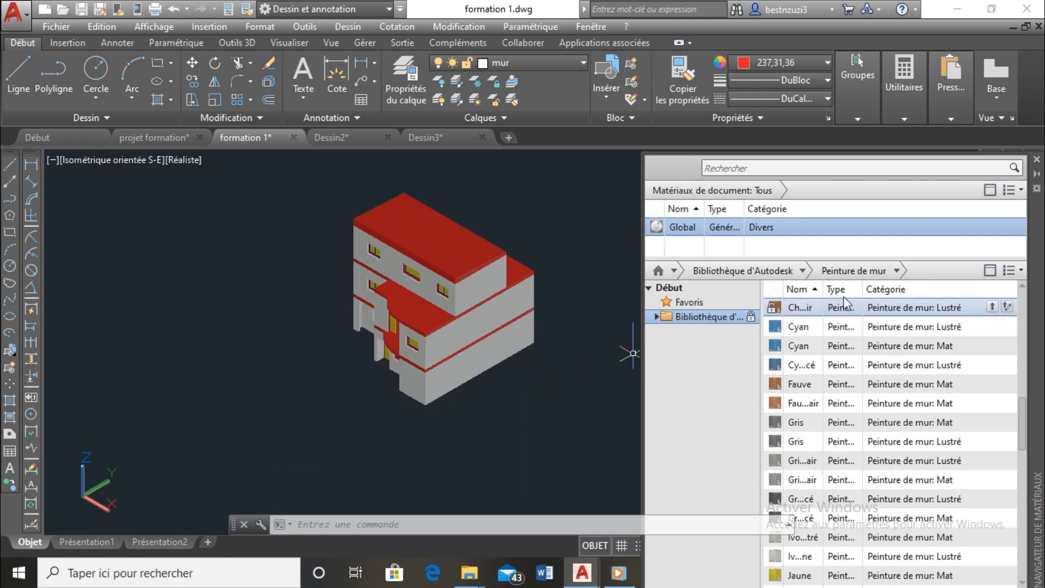
pyautogui.click(802, 271)
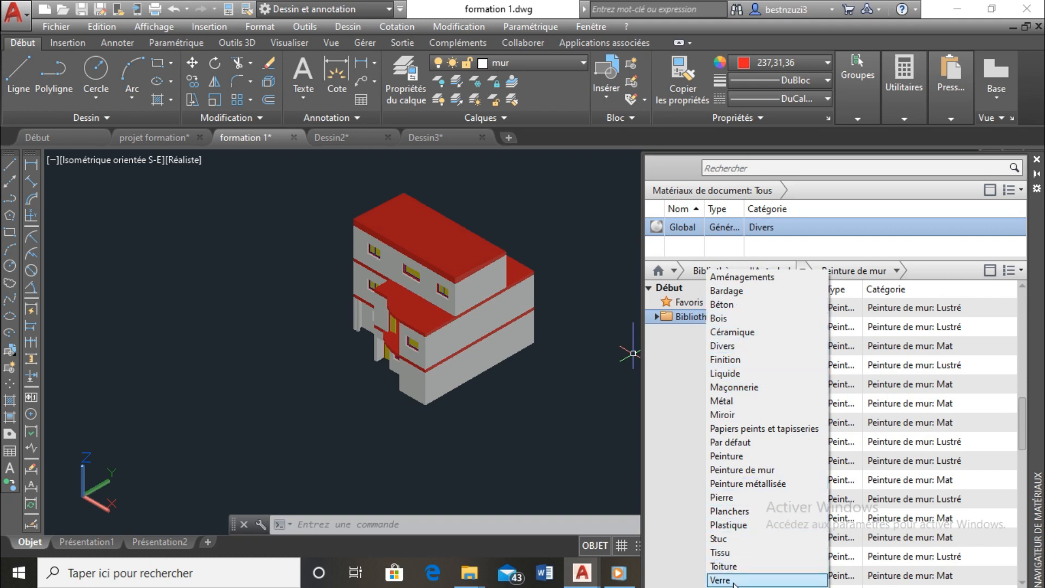
pyautogui.click(789, 257)
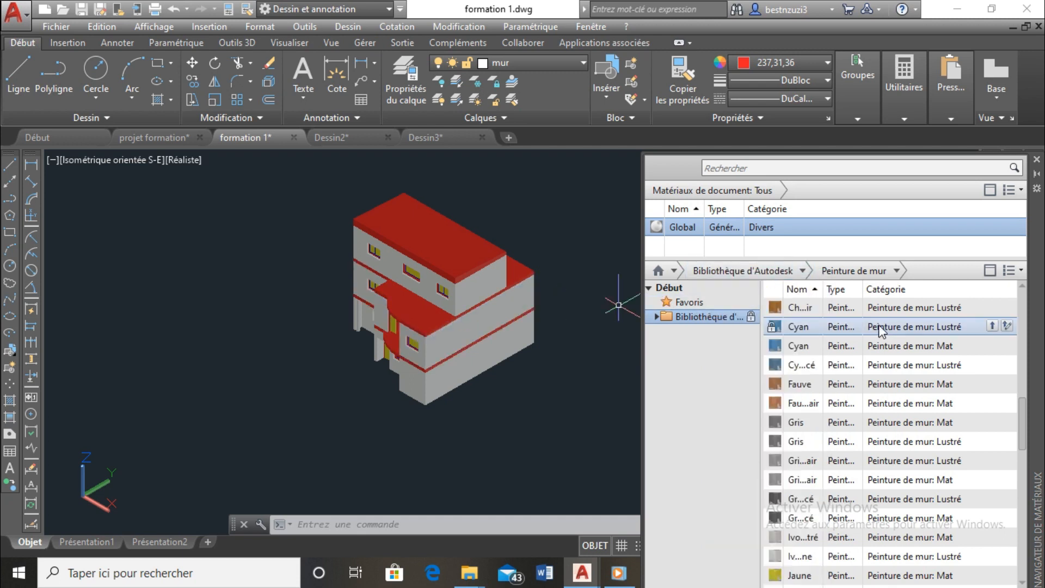
pyautogui.click(804, 271)
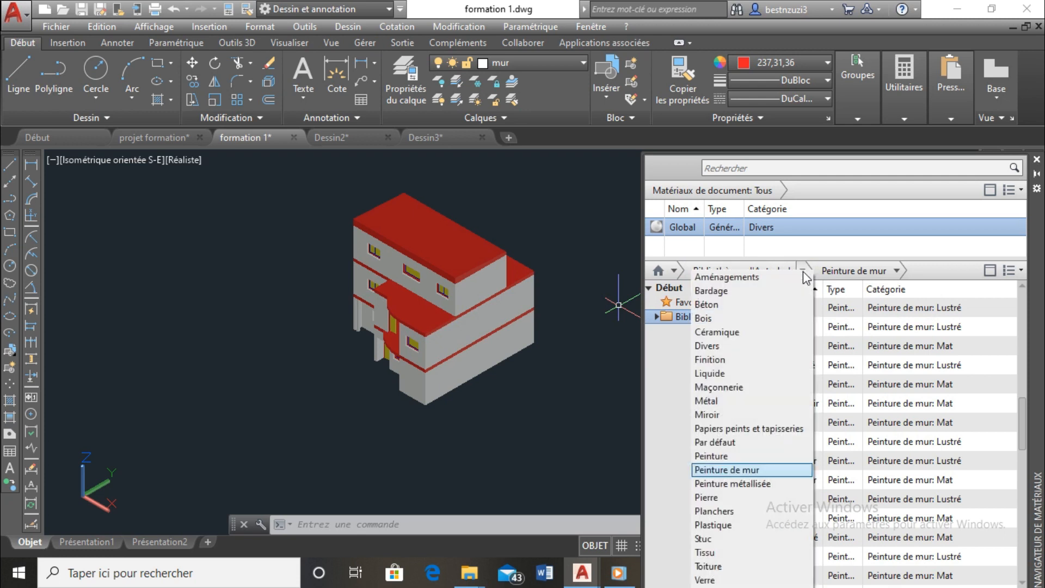
pyautogui.click(750, 472)
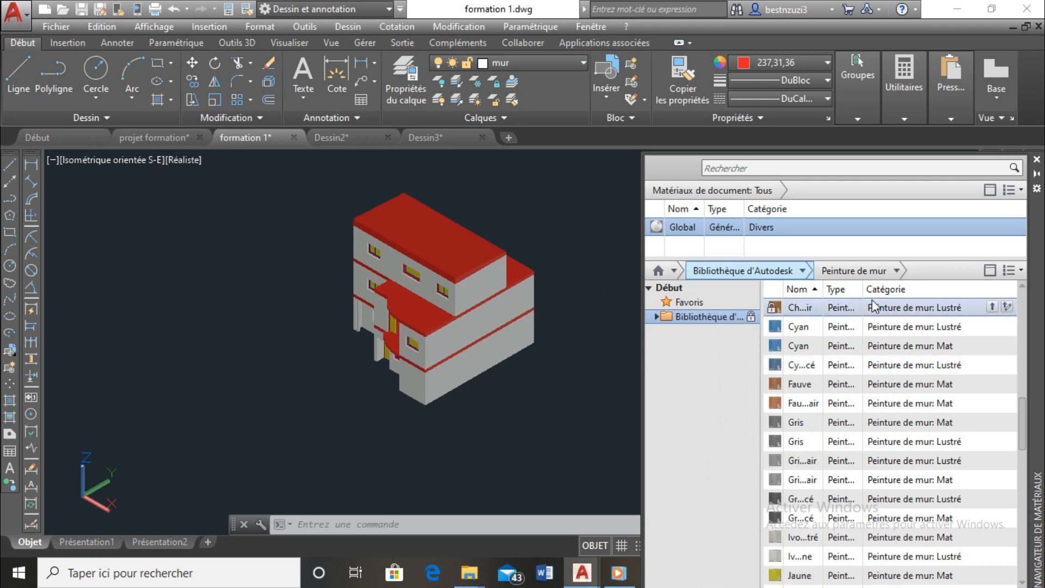
pyautogui.click(897, 271)
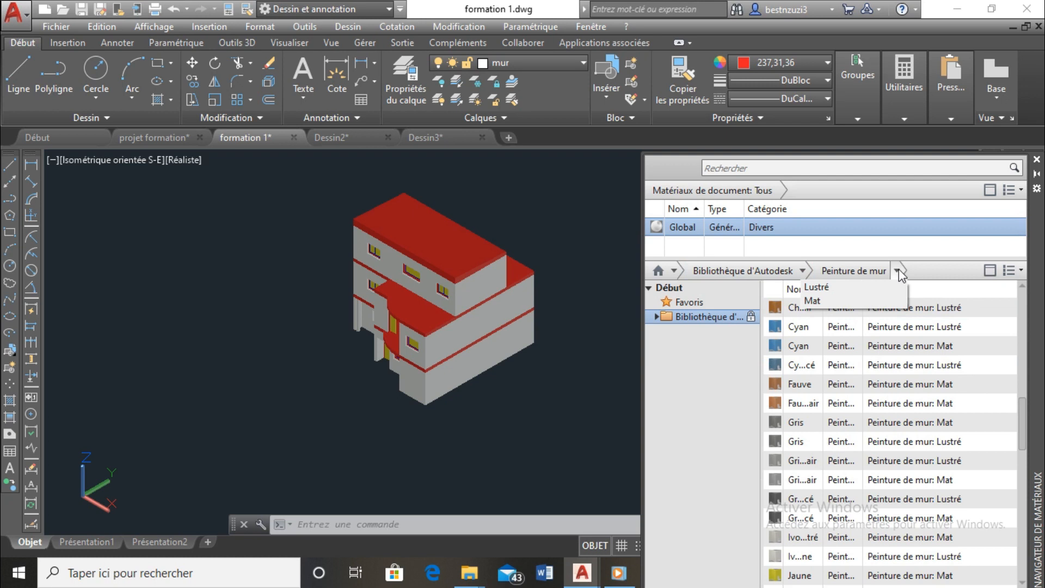
# Apply the glossy (Lustré) forest green wall paint to the walls of the building's middle floor
pyautogui.scroll(-2, 804, 325)
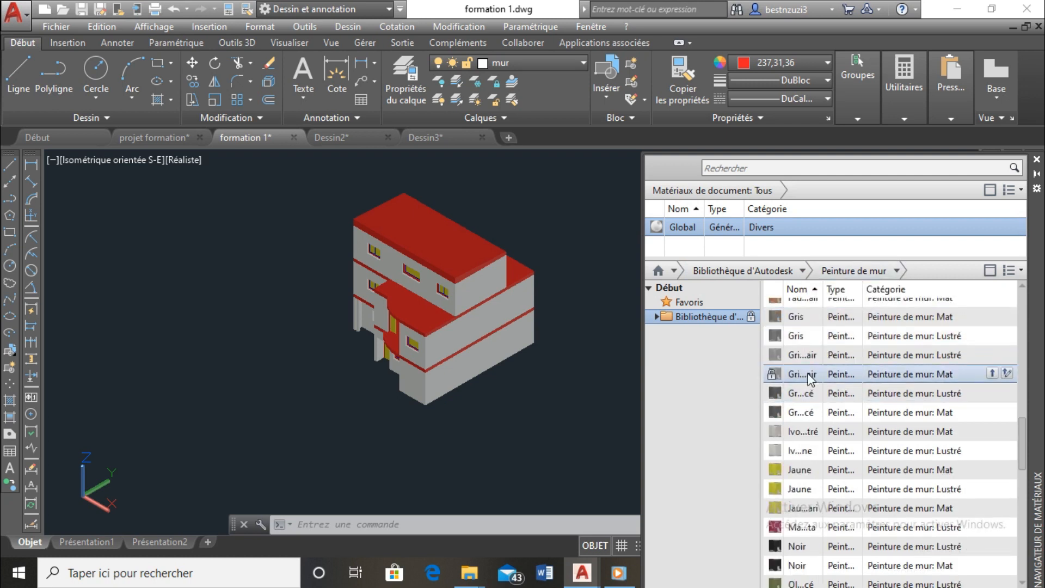
pyautogui.scroll(-2, 816, 435)
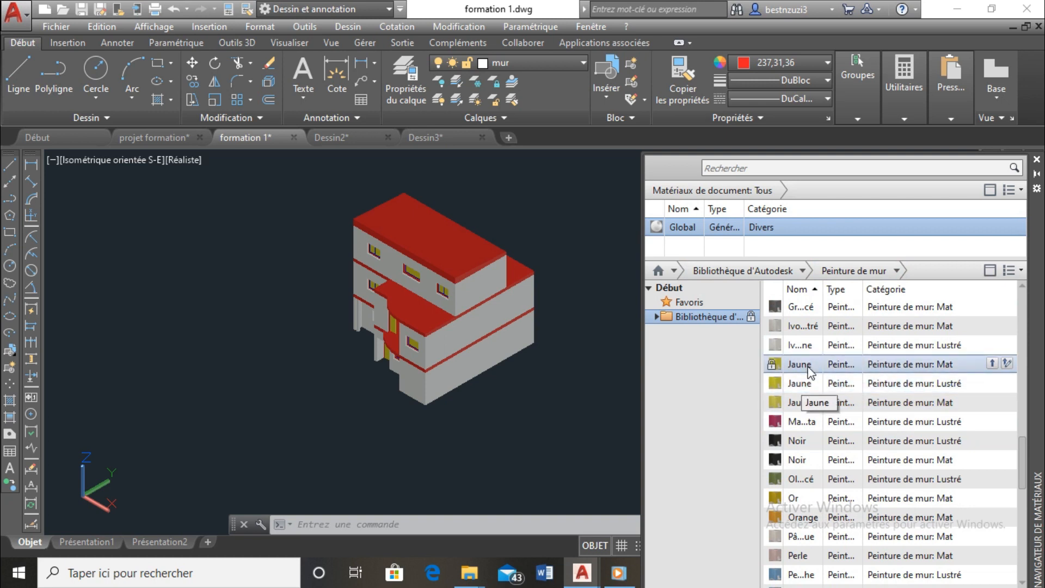
pyautogui.scroll(-3, 796, 474)
pyautogui.scroll(-3, 796, 479)
pyautogui.scroll(-3, 799, 470)
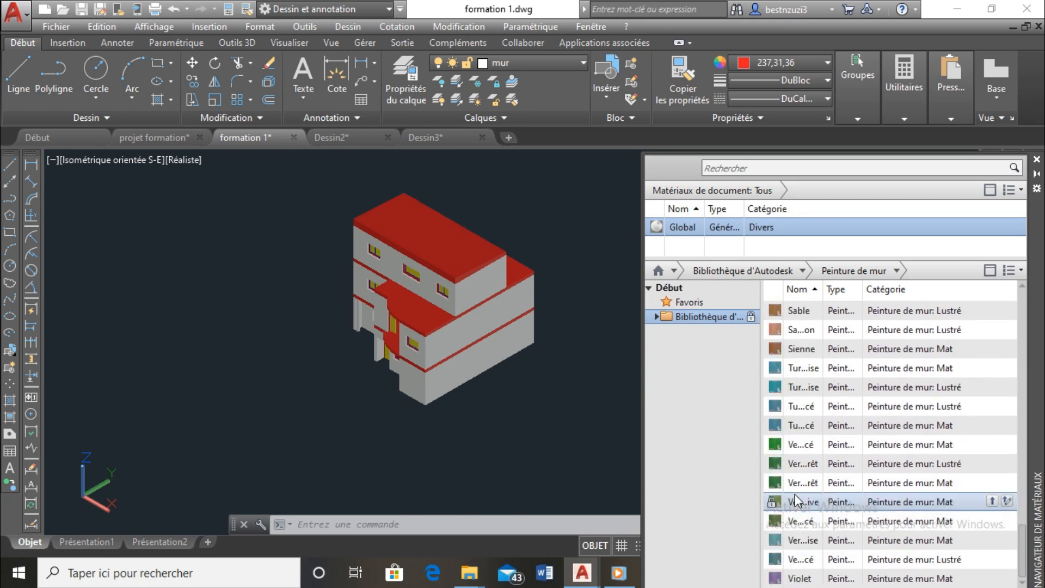
pyautogui.moveTo(802, 464); pyautogui.dragTo(535, 453)
pyautogui.moveTo(463, 329); pyautogui.dragTo(460, 326)
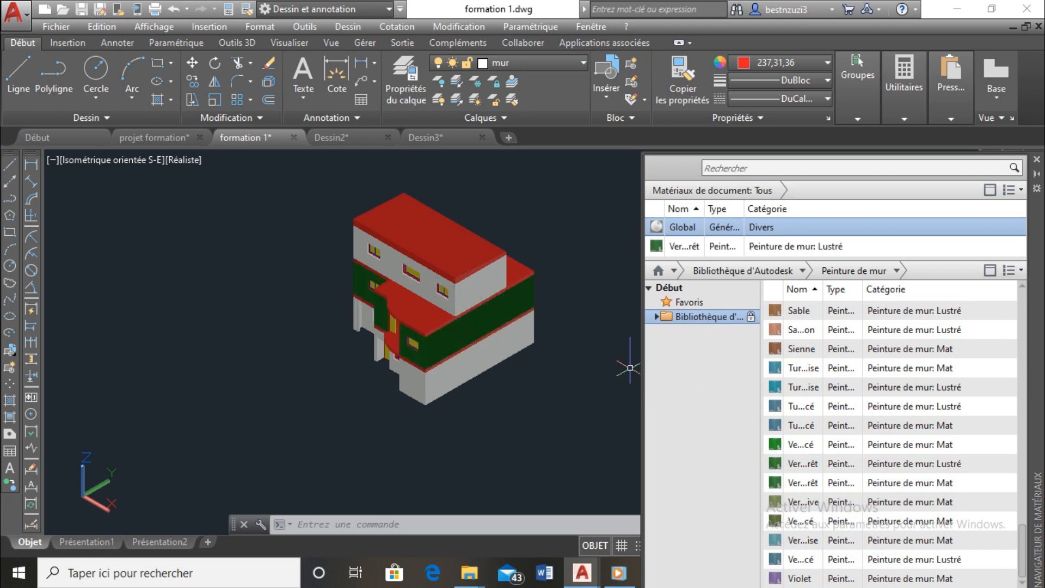
# Apply the matte (Mat) turquoise-green wall paint listed as Ver...ise to the walls of the building's middle floor
pyautogui.scroll(5, 462, 326)
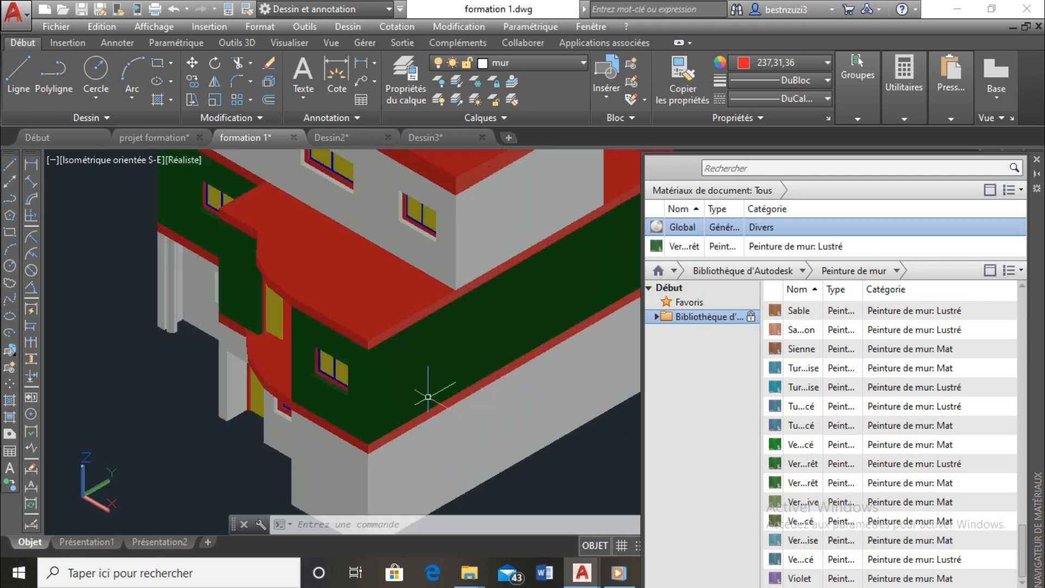
pyautogui.scroll(-8, 428, 396)
pyautogui.scroll(1, 794, 381)
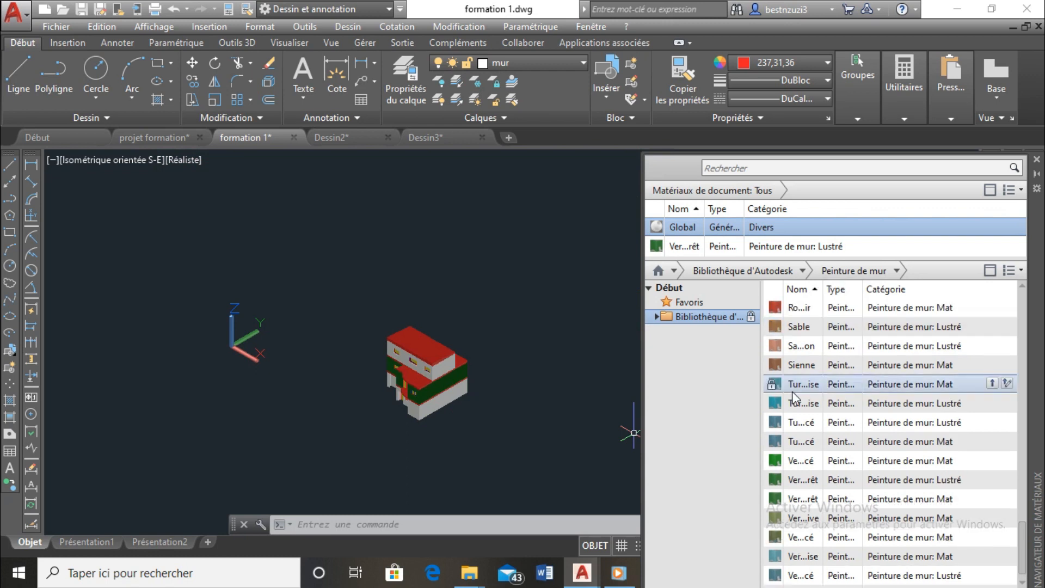
pyautogui.scroll(-1, 800, 462)
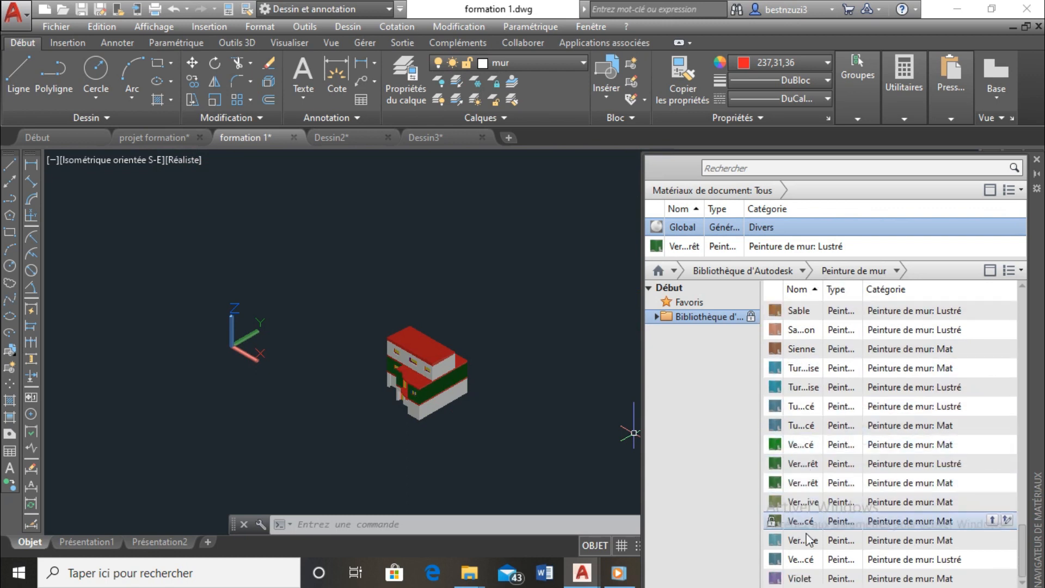
pyautogui.moveTo(809, 542); pyautogui.dragTo(410, 461)
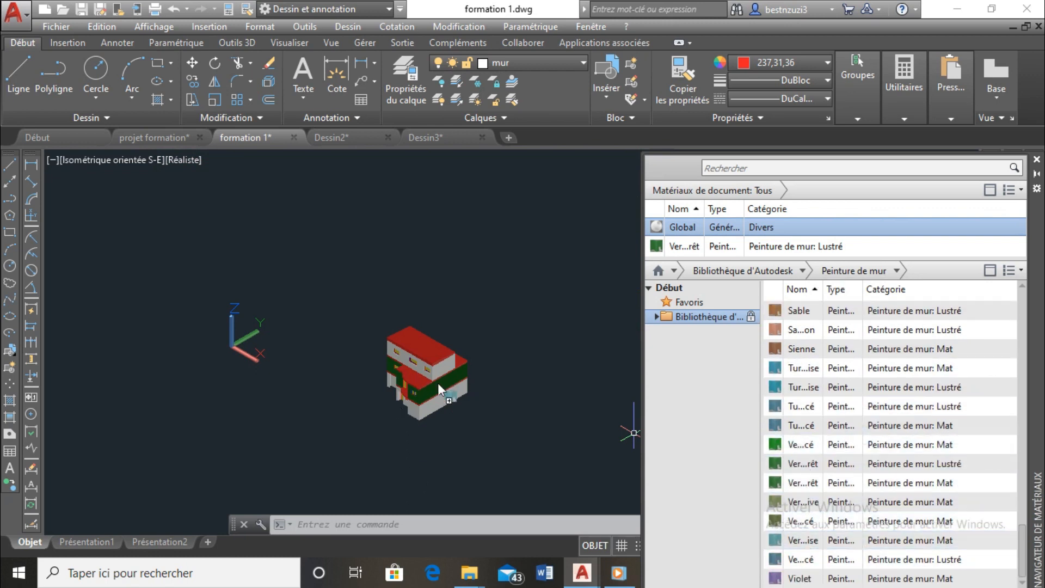
pyautogui.moveTo(441, 384); pyautogui.dragTo(440, 385)
pyautogui.scroll(5, 463, 389)
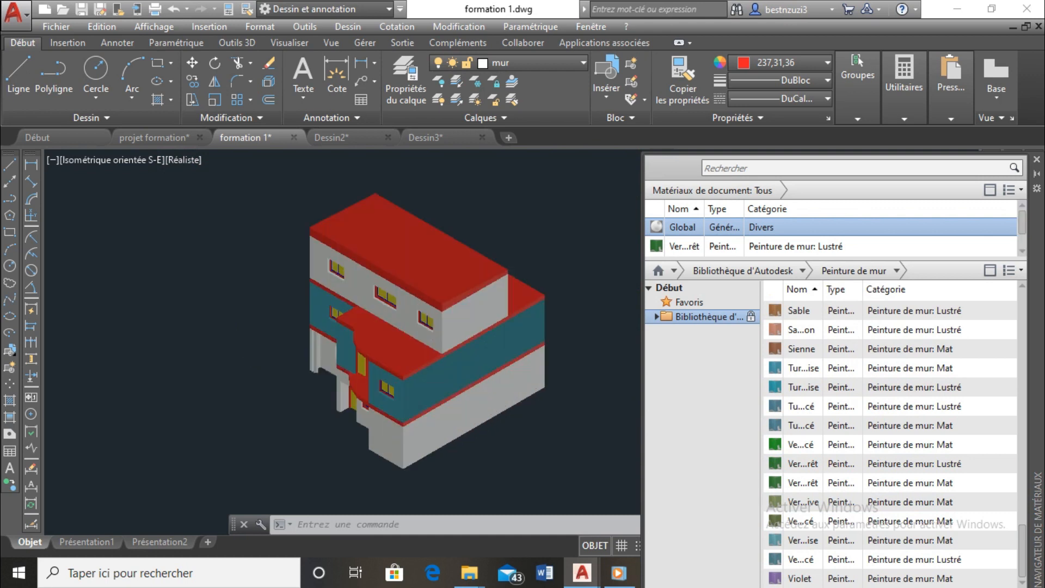
pyautogui.scroll(2, 486, 390)
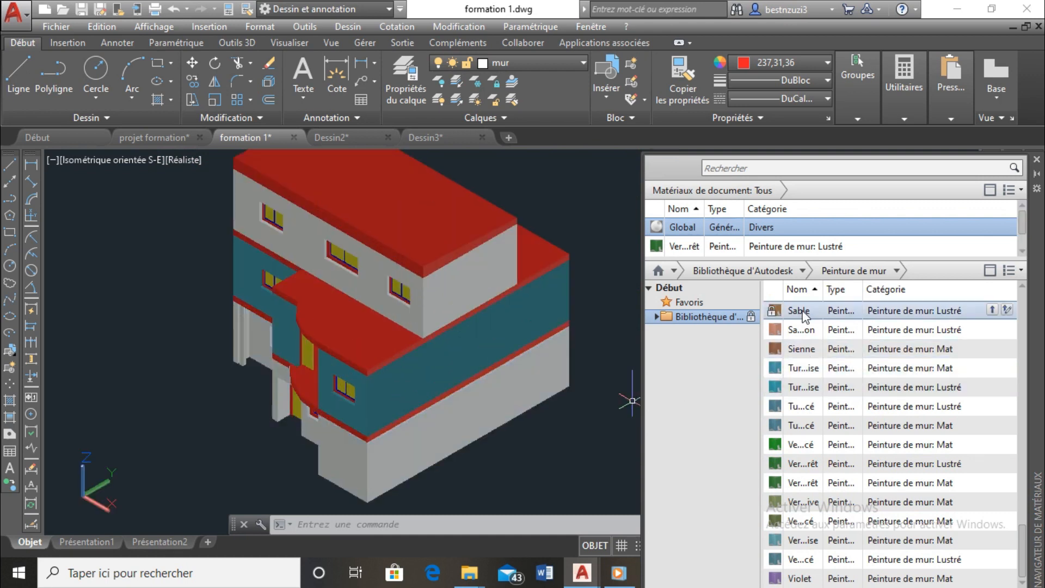
# Browse the Autodesk library categories, including Béton, and choose the Maçonnerie category
pyautogui.scroll(1, 799, 304)
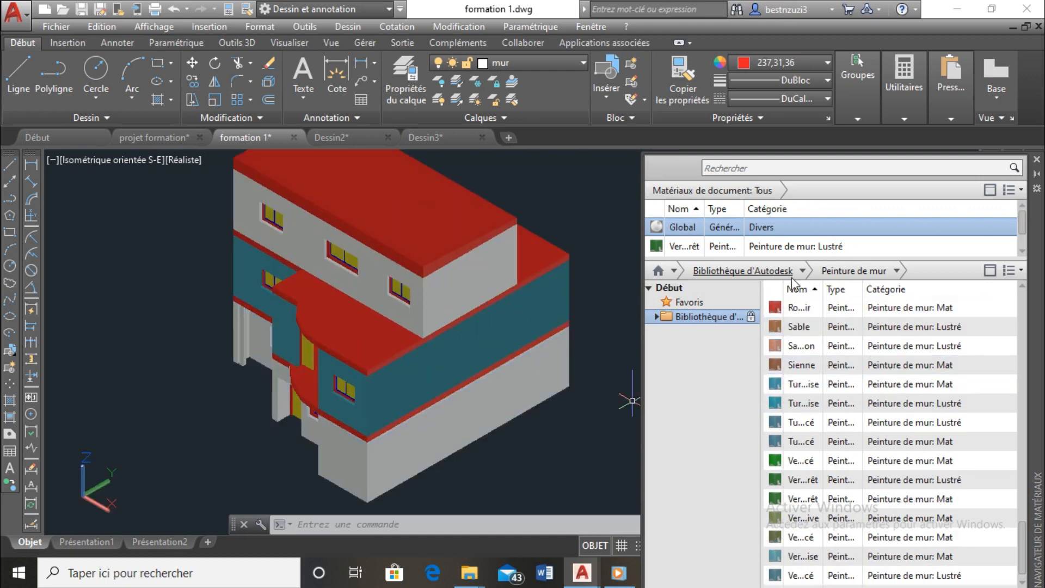
pyautogui.click(896, 271)
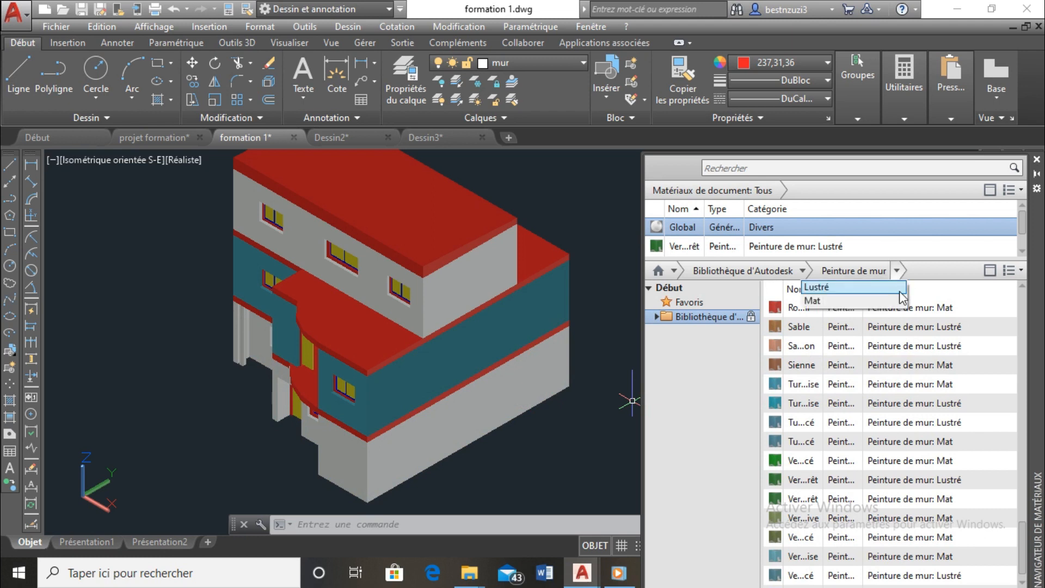
pyautogui.click(802, 271)
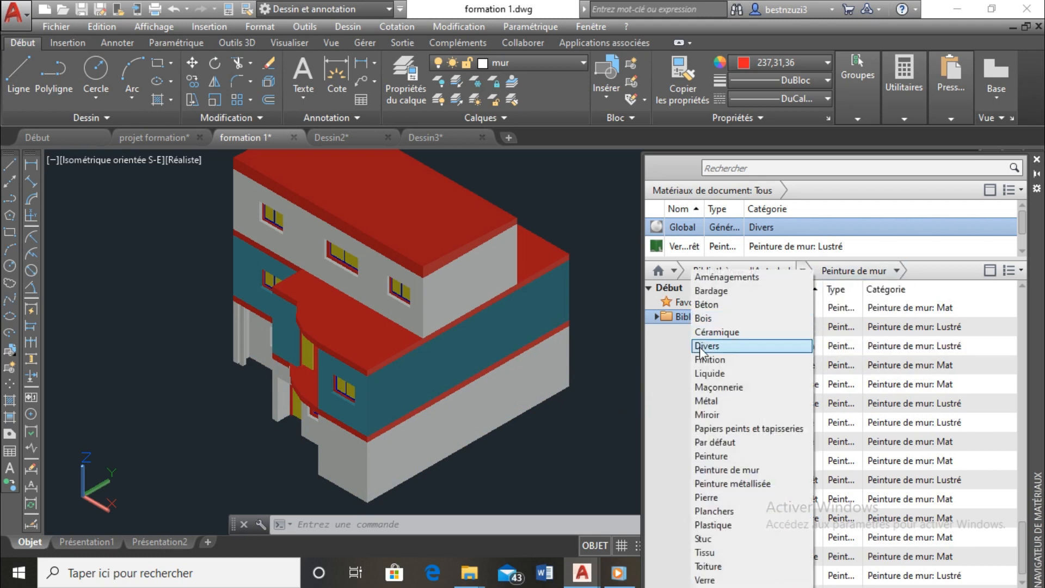
pyautogui.click(729, 304)
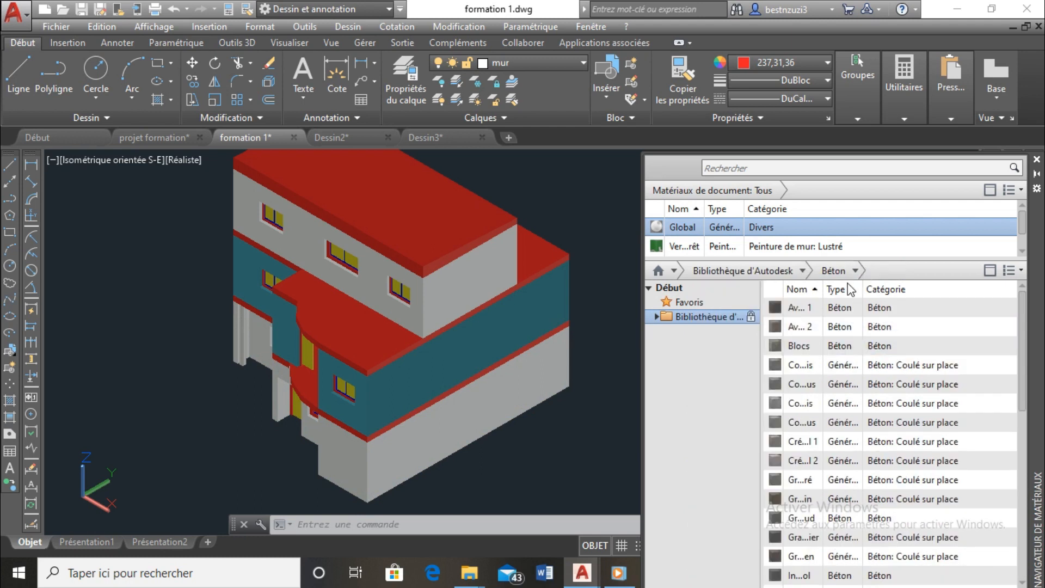
pyautogui.click(803, 271)
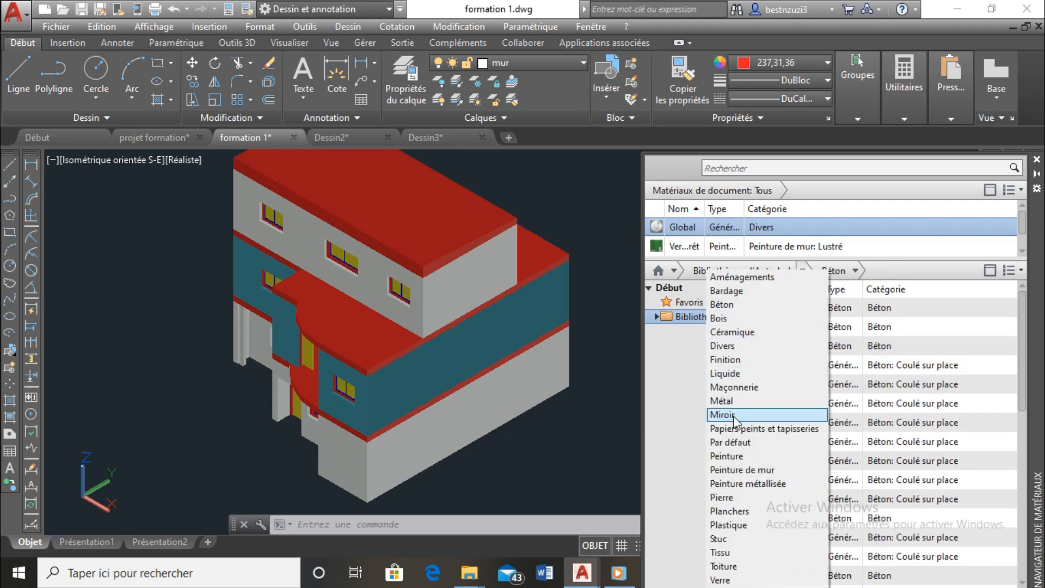
pyautogui.click(735, 387)
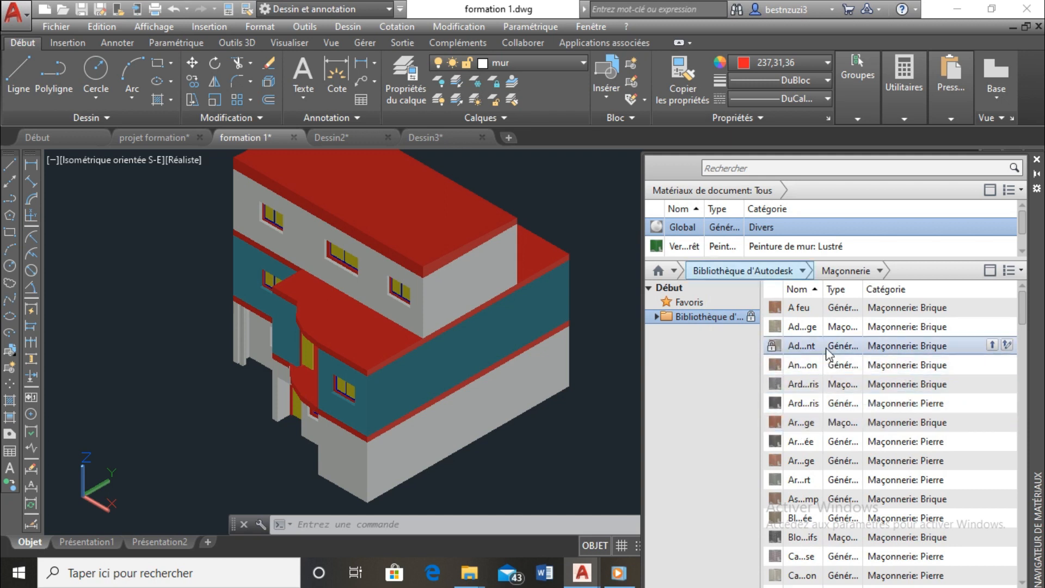
# Apply the Chevron - Brun brick material to the walls of the building's top floor
pyautogui.scroll(-2, 806, 408)
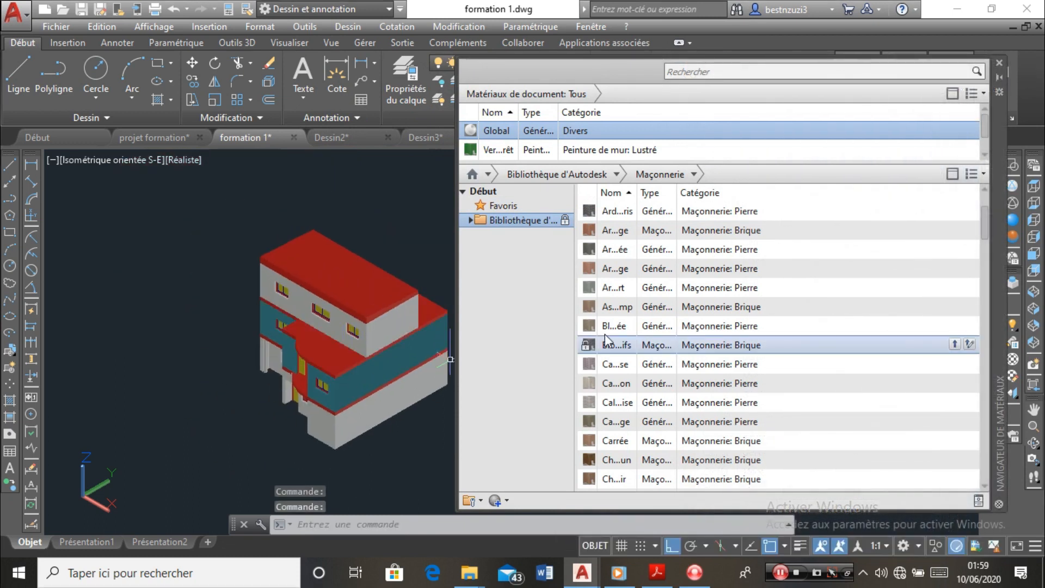
pyautogui.scroll(-3, 618, 381)
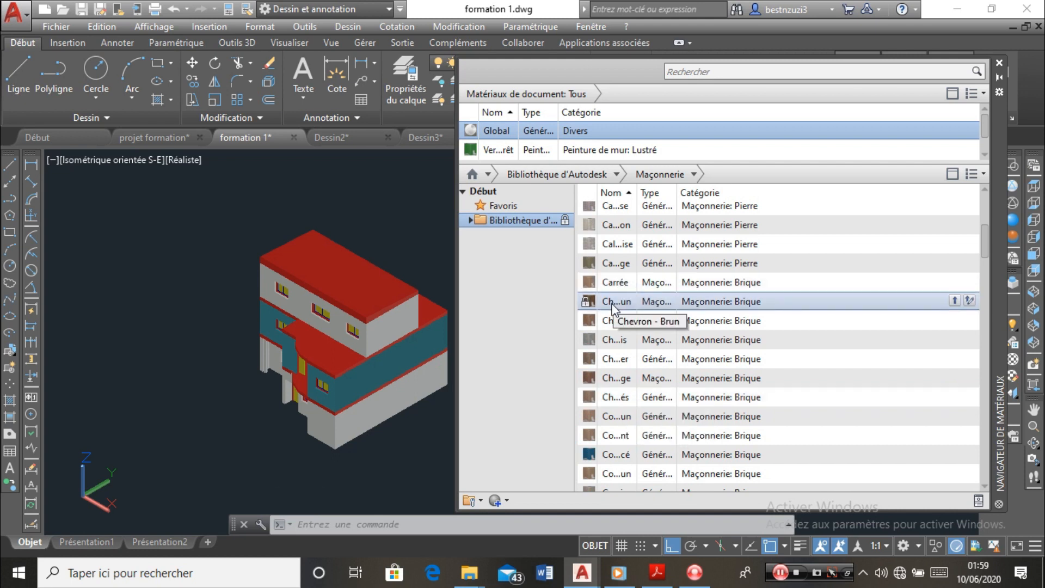
pyautogui.moveTo(613, 305); pyautogui.dragTo(381, 336)
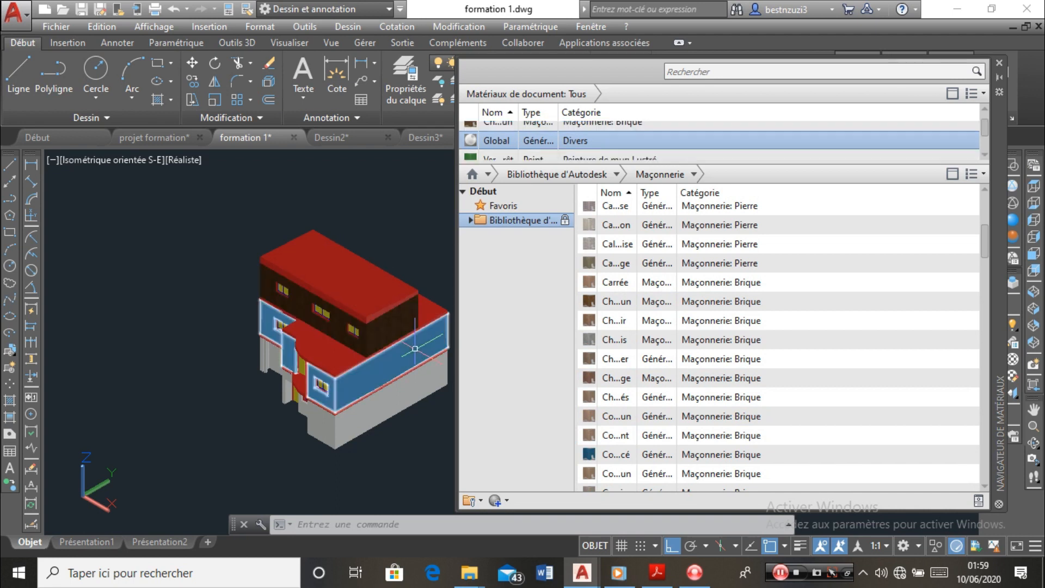
pyautogui.scroll(5, 377, 337)
# Apply the same Chevron - Brun brick material to the walls of the middle and ground floors
pyautogui.scroll(-4, 383, 352)
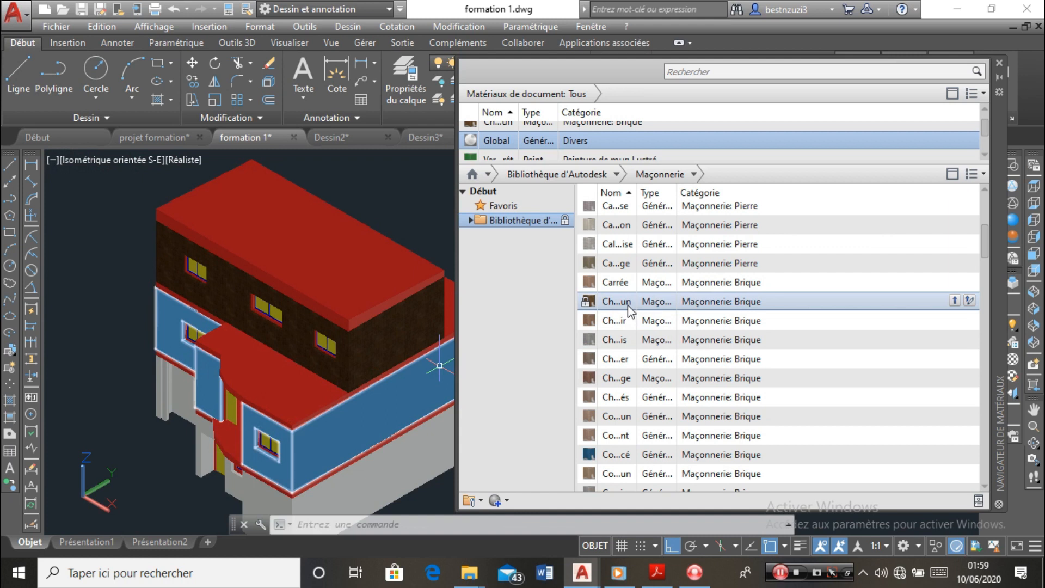
pyautogui.moveTo(630, 311); pyautogui.dragTo(618, 316)
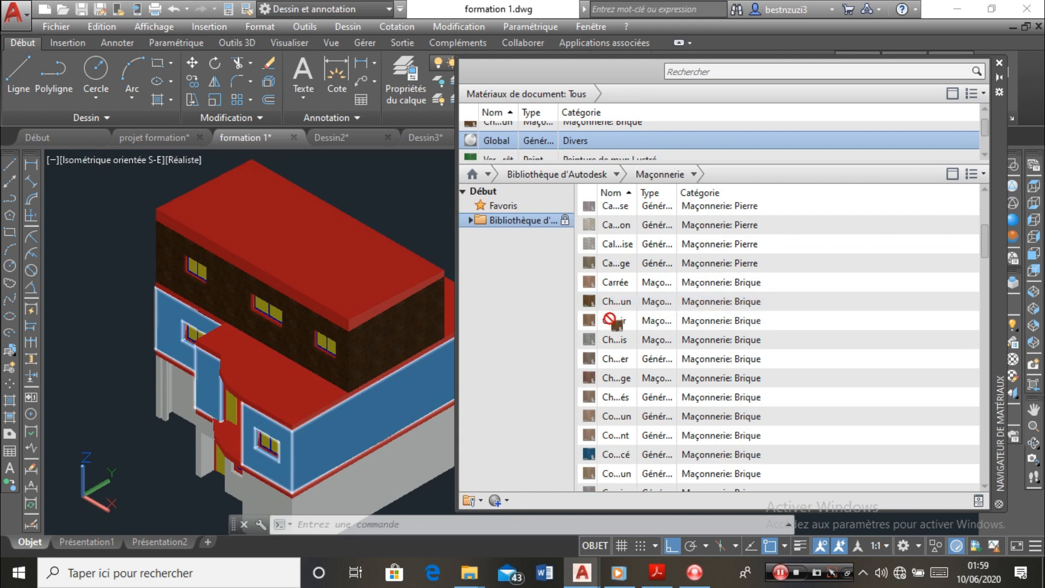
pyautogui.moveTo(400, 369); pyautogui.dragTo(377, 404)
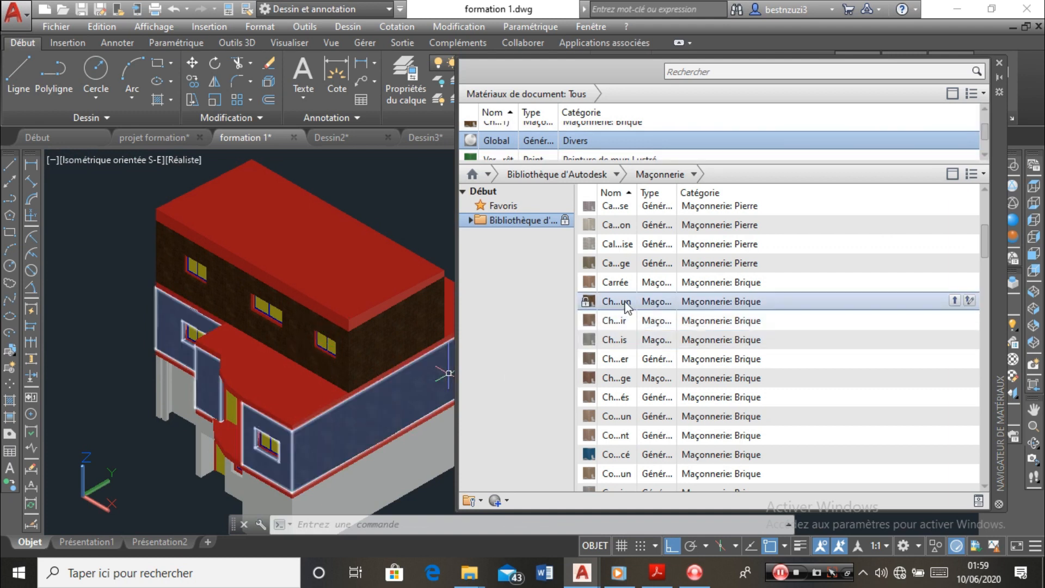
pyautogui.moveTo(627, 308); pyautogui.dragTo(577, 347)
pyautogui.moveTo(407, 458); pyautogui.dragTo(407, 459)
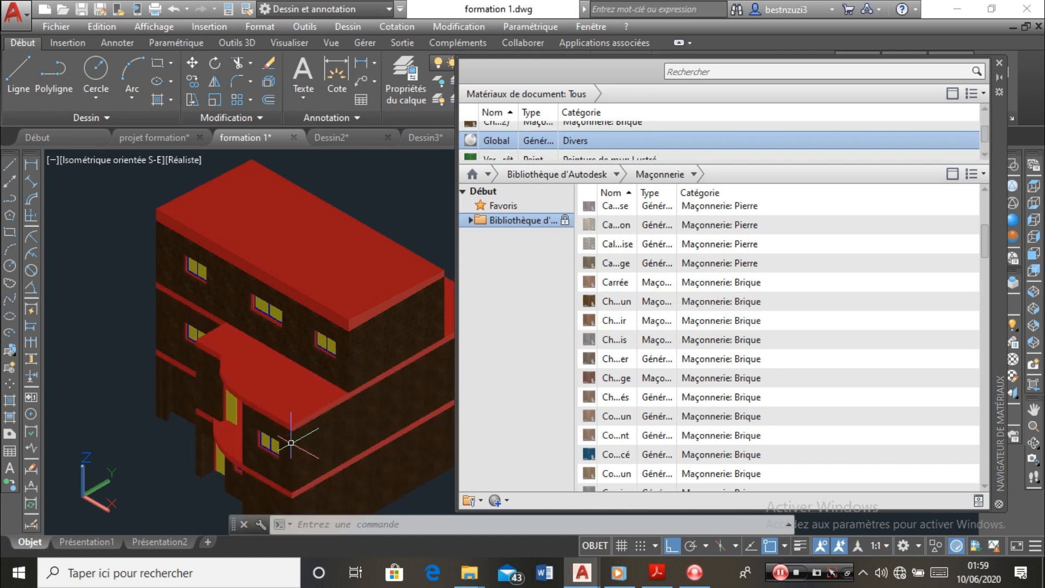
pyautogui.scroll(-2, 288, 430)
pyautogui.scroll(5, 312, 415)
pyautogui.scroll(-5, 311, 415)
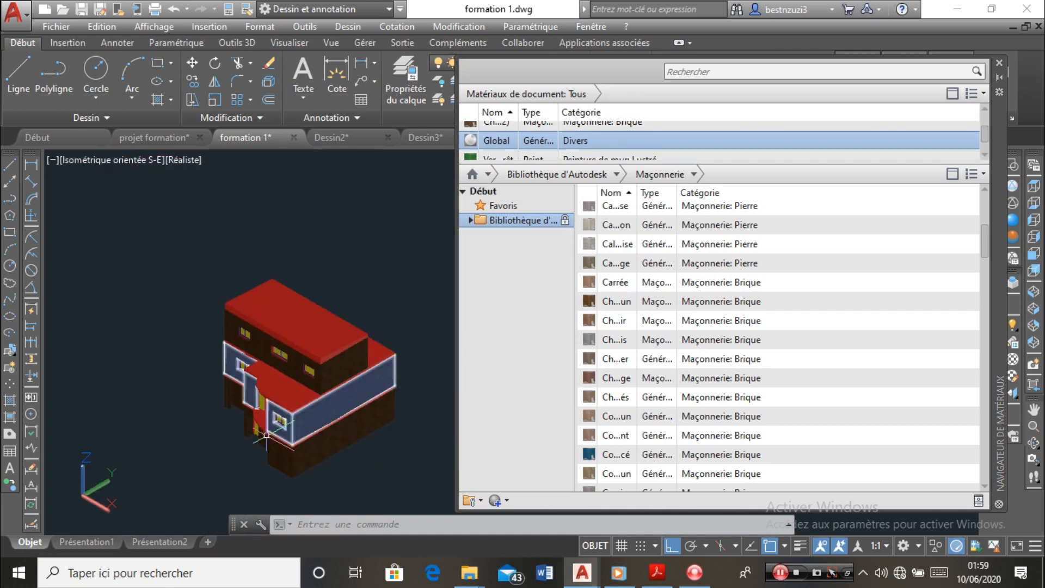
# Choose the Béton category of the Autodesk library to find a material for the roof slab
pyautogui.scroll(5, 257, 432)
pyautogui.click(534, 175)
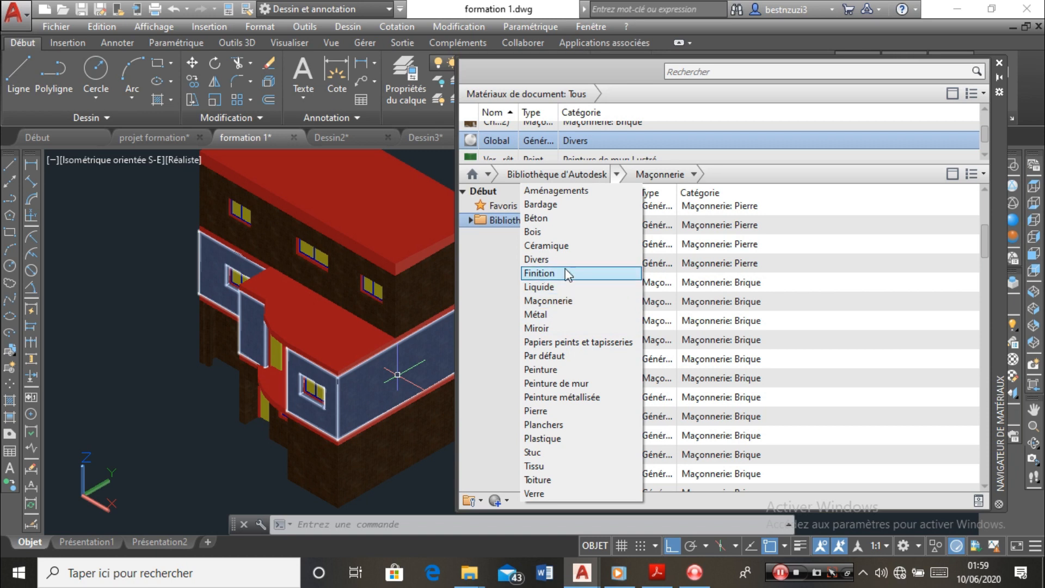
pyautogui.click(566, 216)
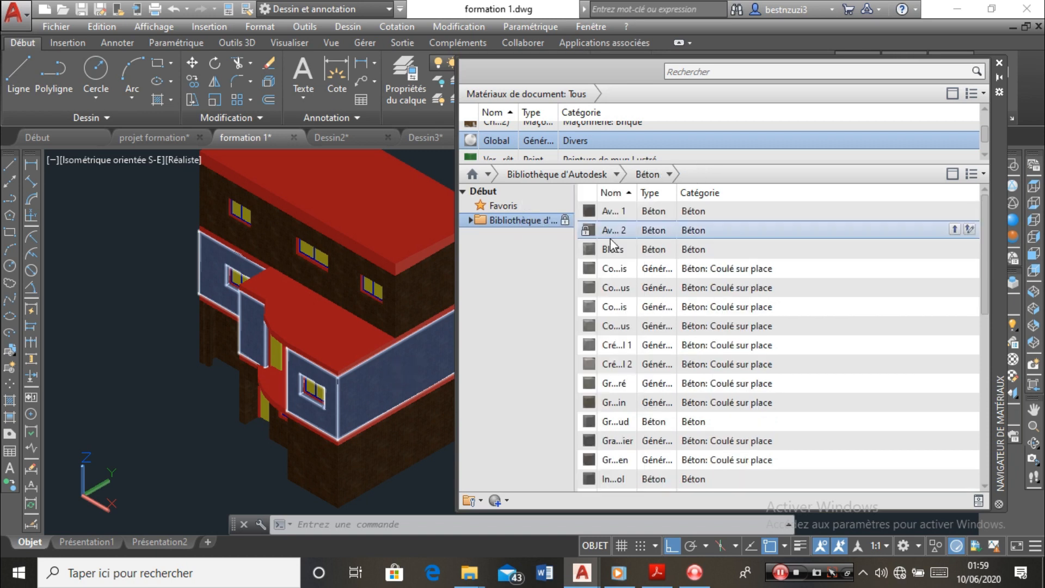
pyautogui.click(415, 223)
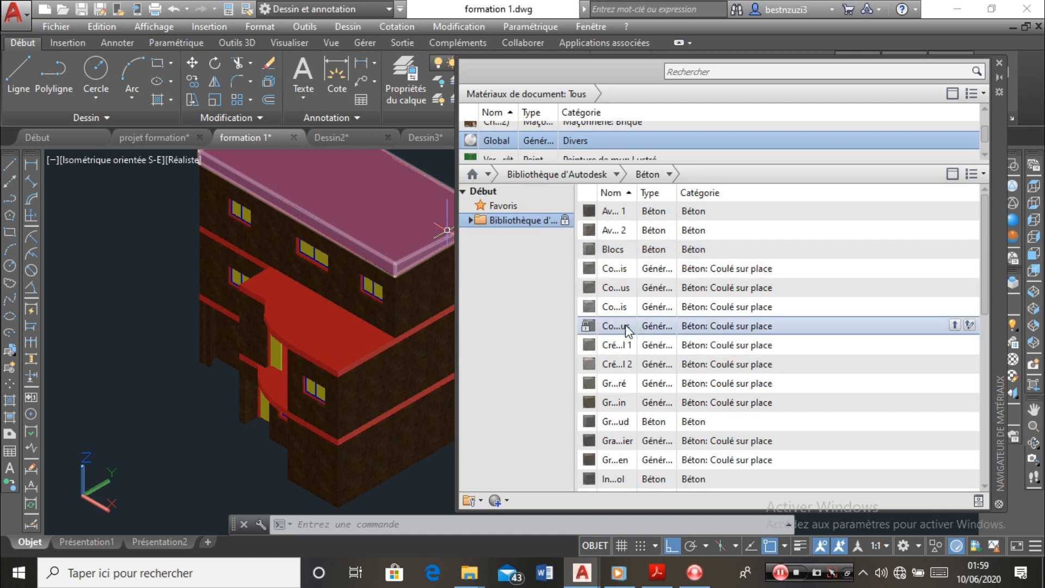
pyautogui.click(449, 331)
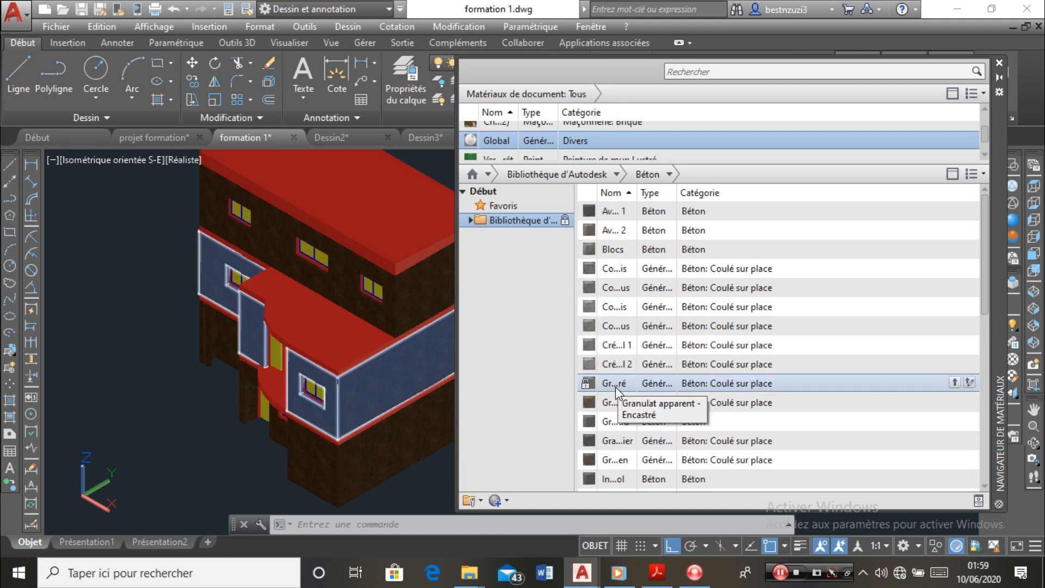
# Apply the cast-in-place concrete (Coulé sur place) material listed as Pla...ris to the top-floor roof slab
pyautogui.scroll(-5, 616, 387)
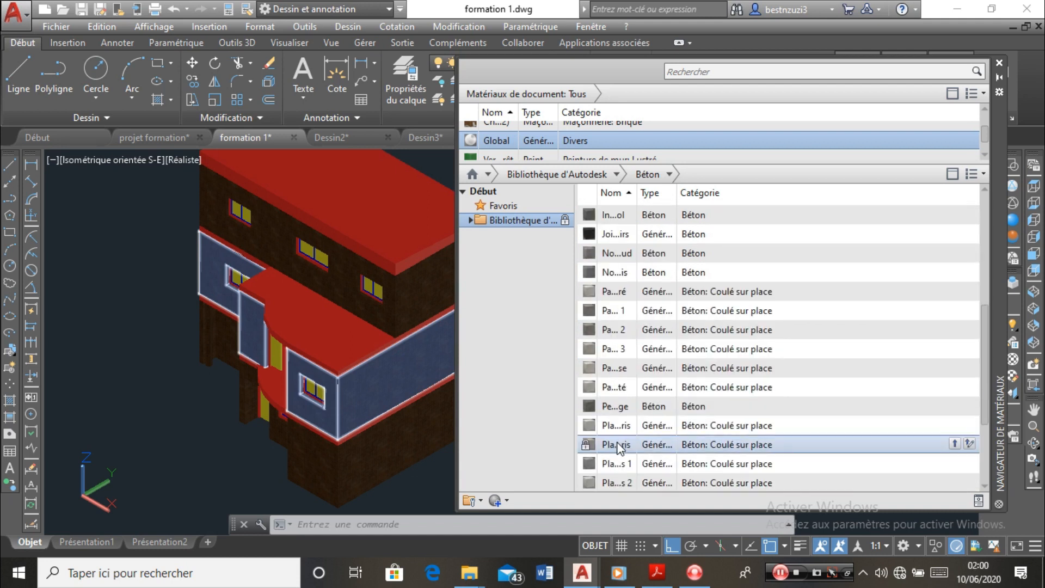
pyautogui.moveTo(617, 444); pyautogui.dragTo(407, 218)
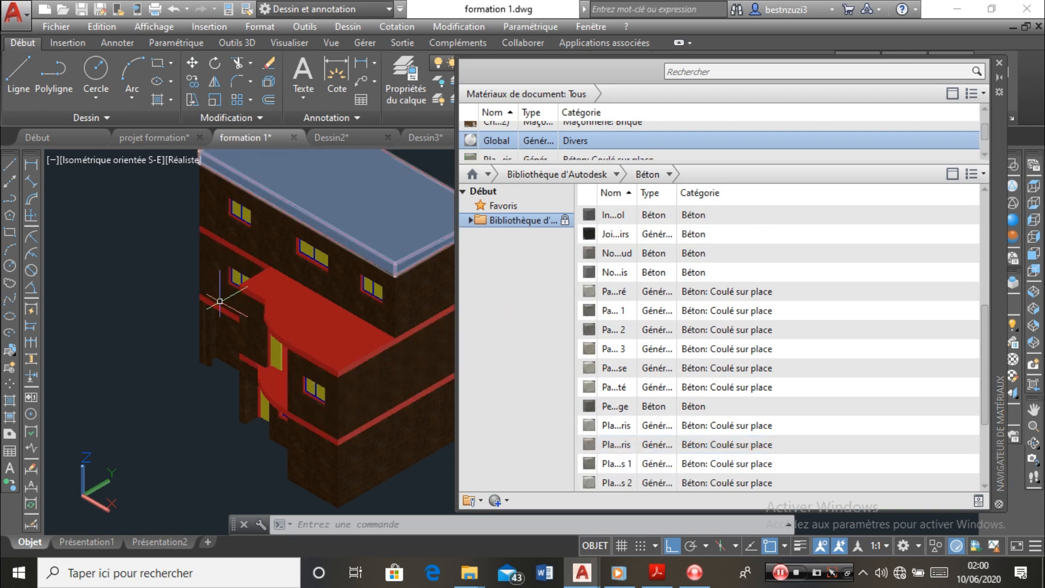
pyautogui.scroll(-2, 286, 287)
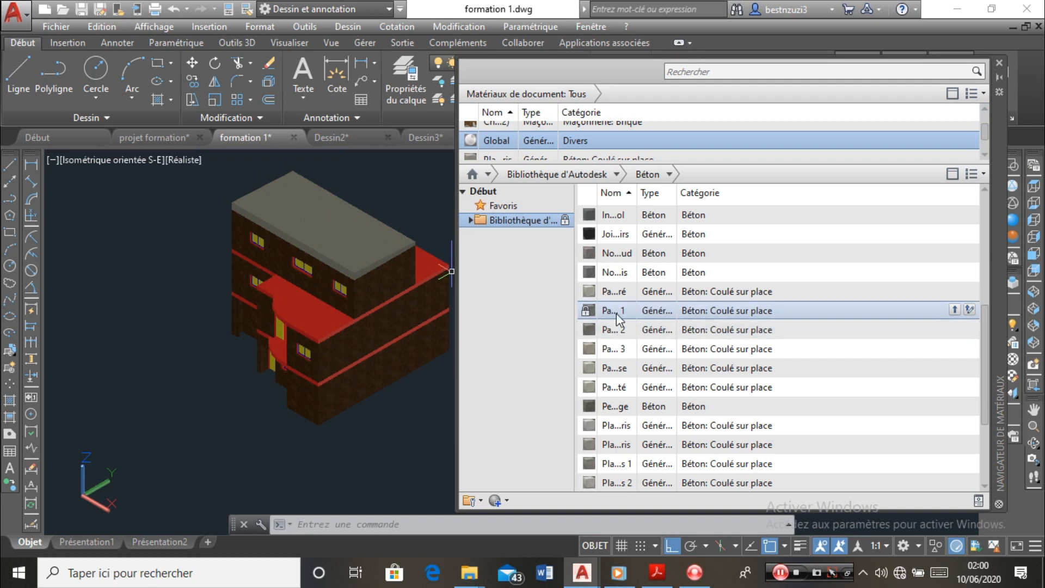
# Apply the cast-in-place concrete (Coulé sur place) material listed as Cré...l 2 to the top-floor roof slab
pyautogui.scroll(5, 615, 313)
pyautogui.moveTo(612, 364); pyautogui.dragTo(386, 259)
pyautogui.scroll(3, 402, 292)
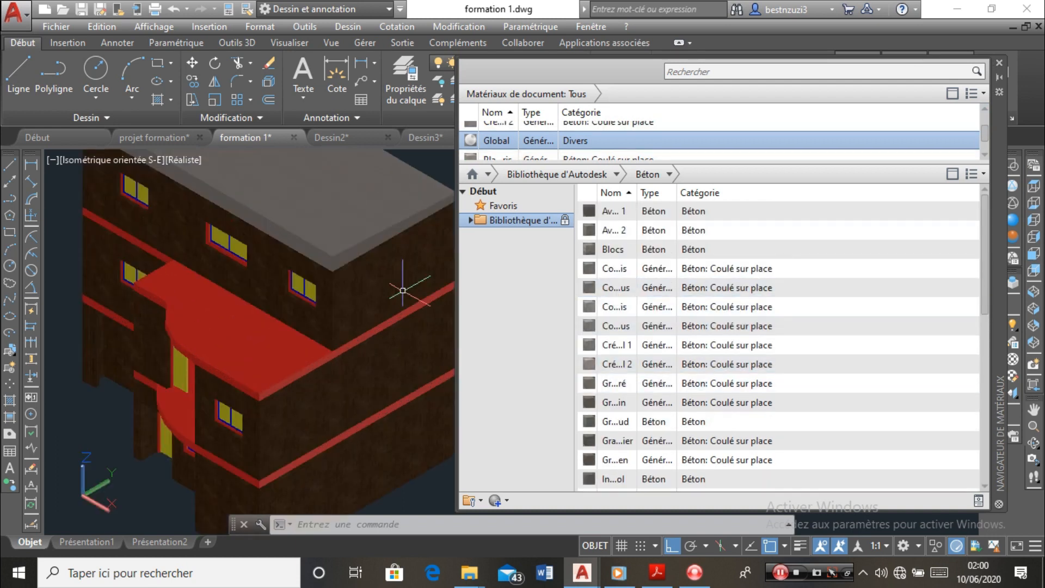
pyautogui.scroll(-6, 402, 292)
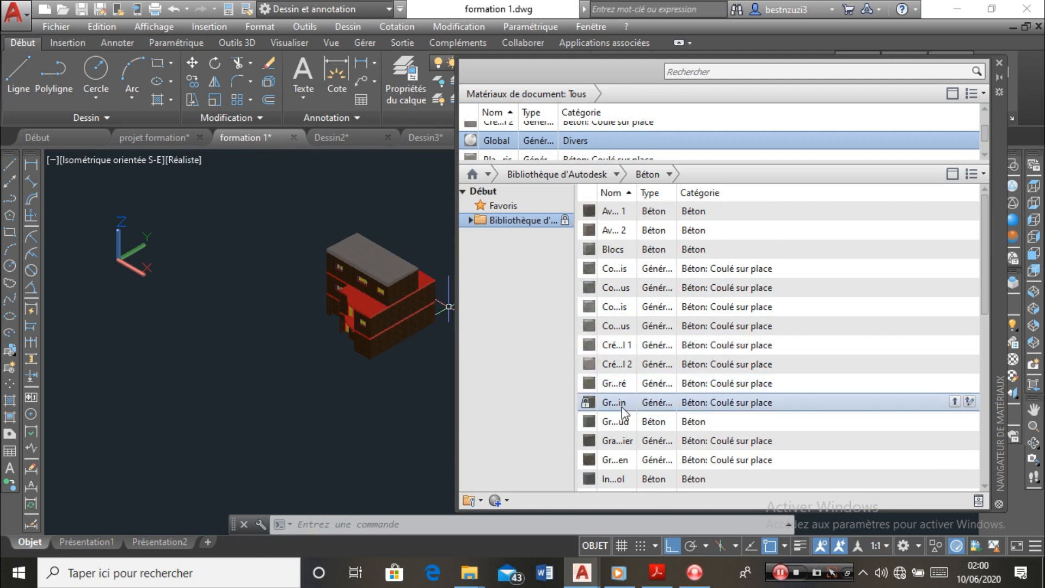
pyautogui.scroll(2, 381, 283)
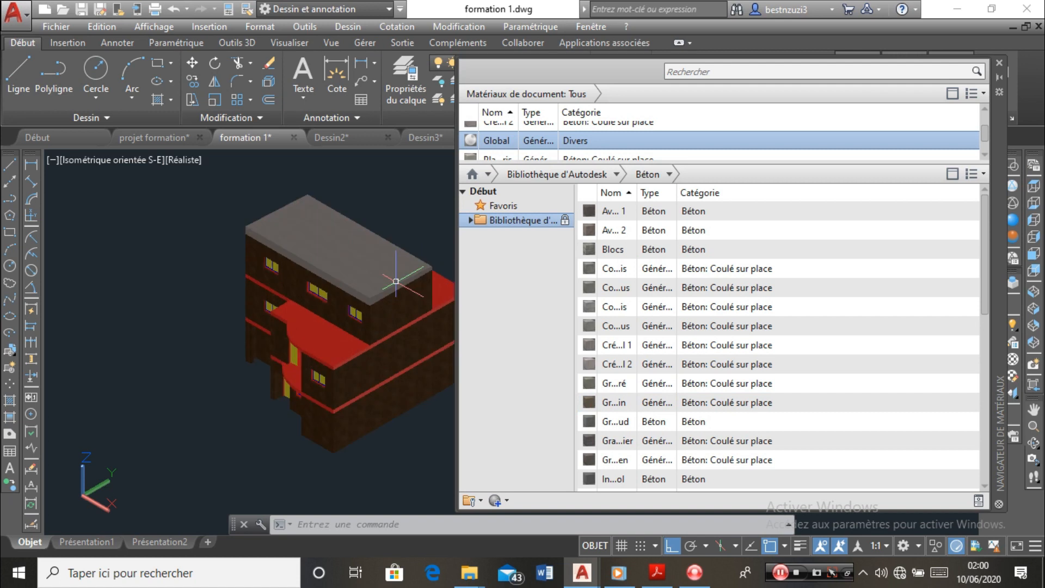
# Choose the Planchers category and apply the carpet (Moquette) material listed as Ber...f 1 to the terrace slab above the middle floor
pyautogui.scroll(3, 321, 341)
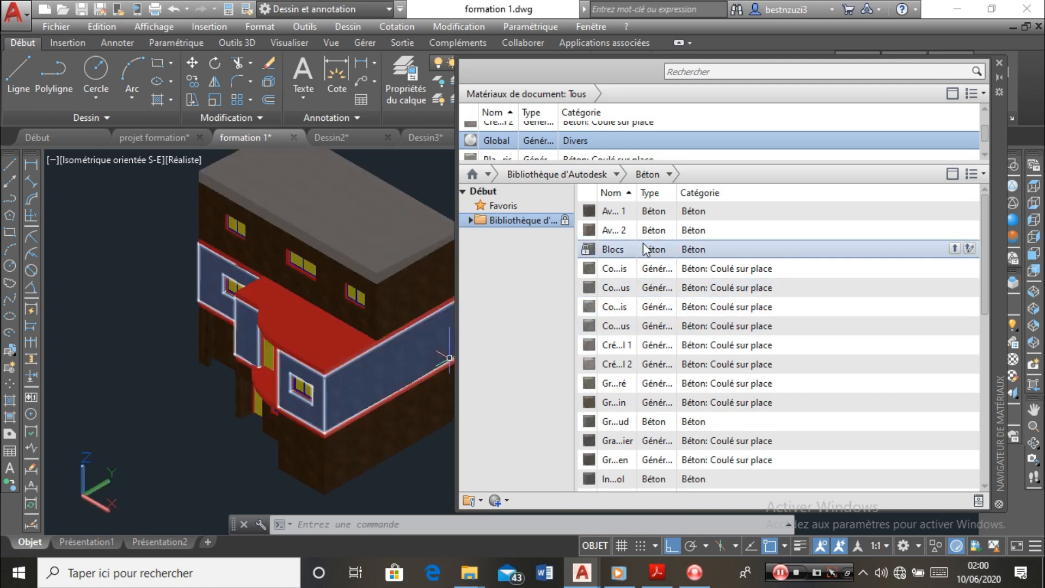
pyautogui.click(617, 175)
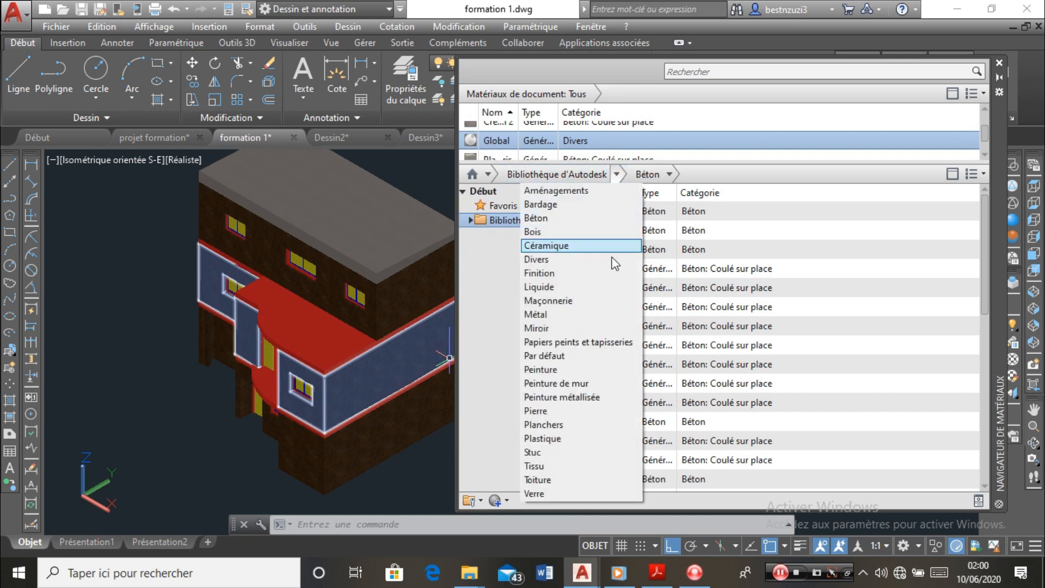
pyautogui.click(561, 248)
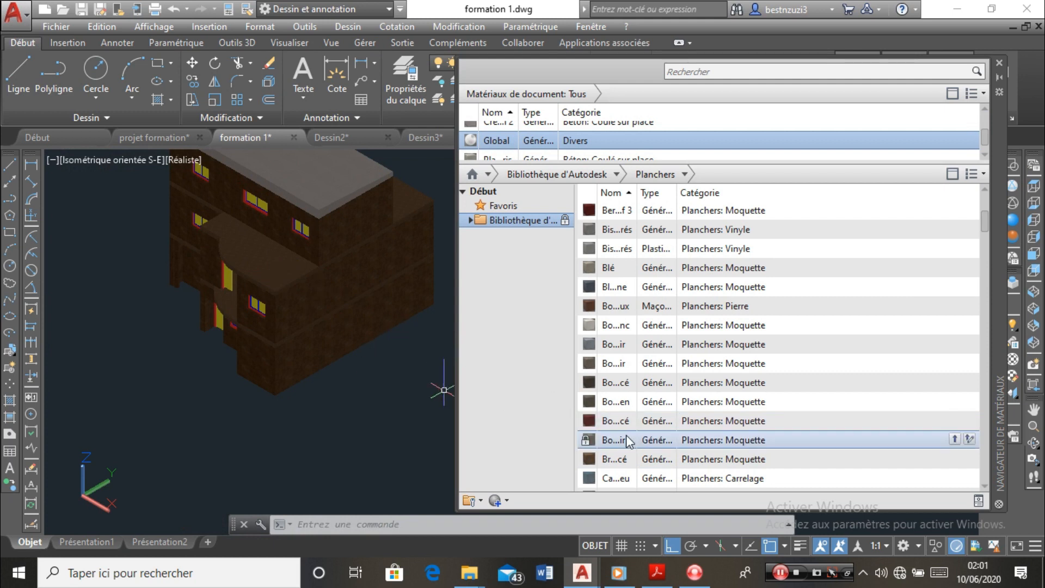
pyautogui.scroll(2, 608, 301)
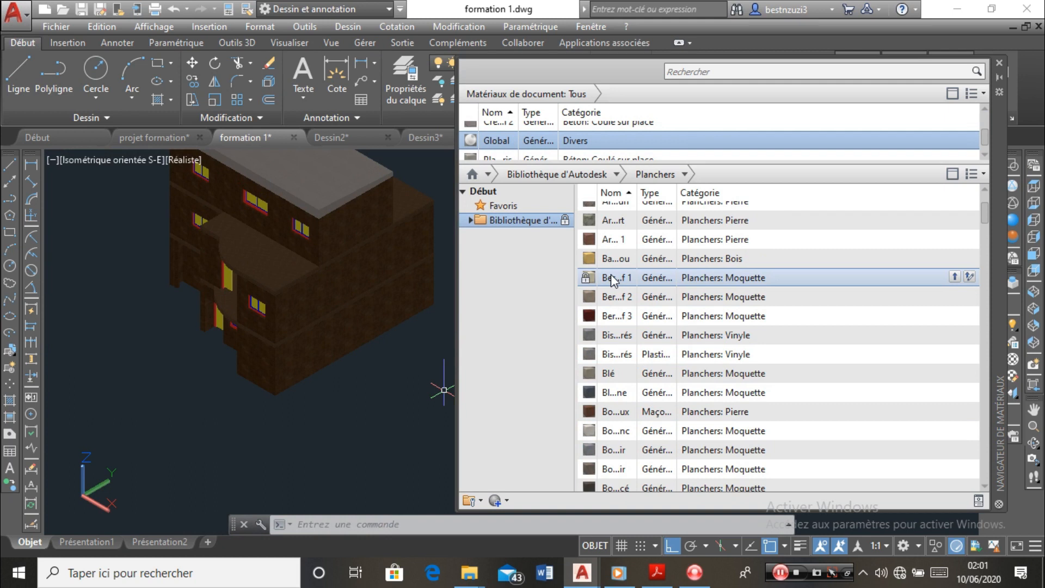
pyautogui.moveTo(613, 280); pyautogui.dragTo(209, 266)
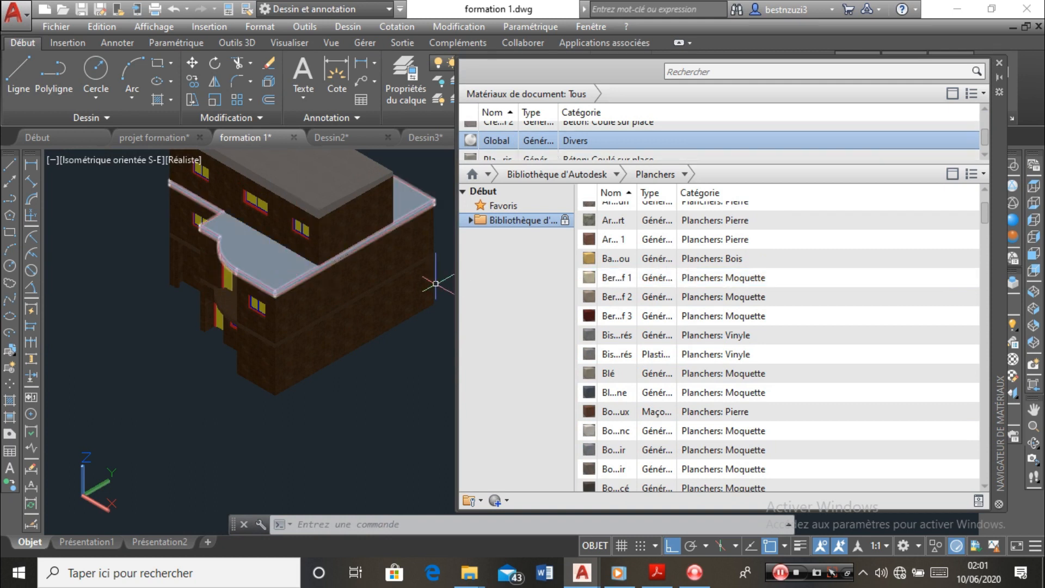
# Apply the carpet (Moquette) material listed as Ber...f 1 to the lower floor slab with the small entrance balcony
pyautogui.moveTo(617, 282); pyautogui.dragTo(225, 303)
pyautogui.scroll(2, 227, 303)
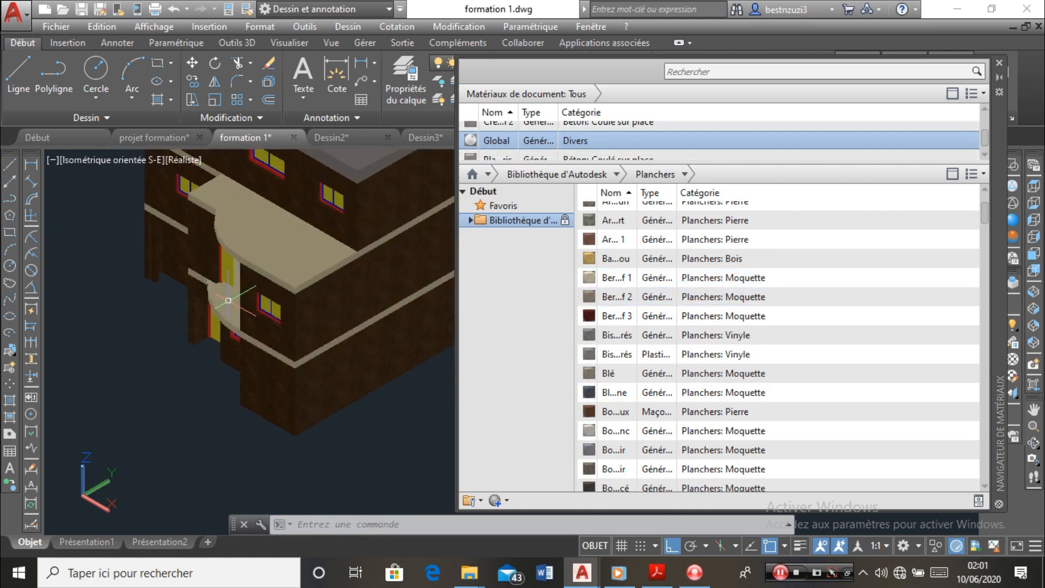
pyautogui.scroll(-6, 211, 306)
pyautogui.scroll(4, 226, 276)
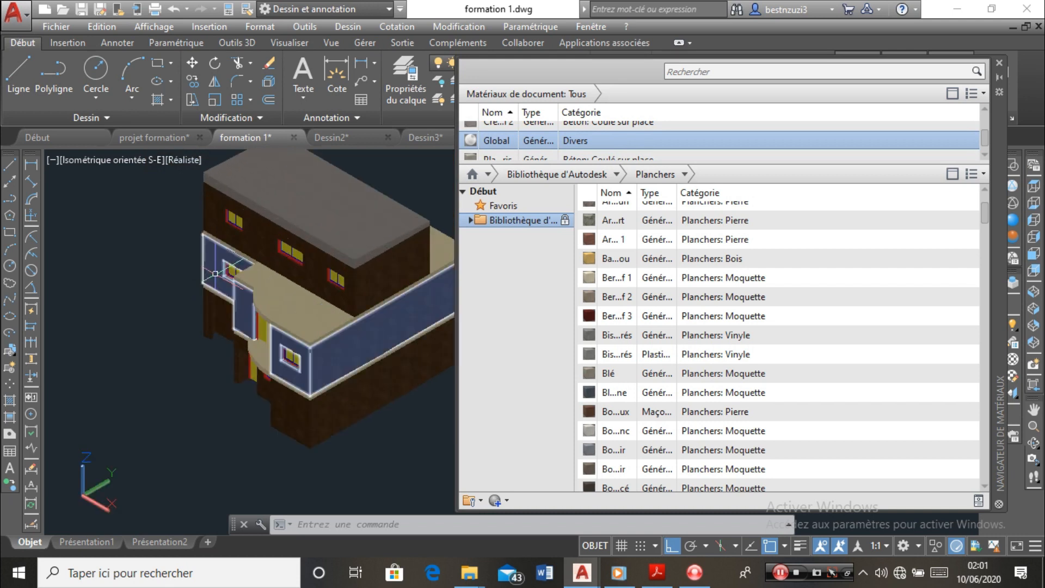
pyautogui.scroll(3, 237, 344)
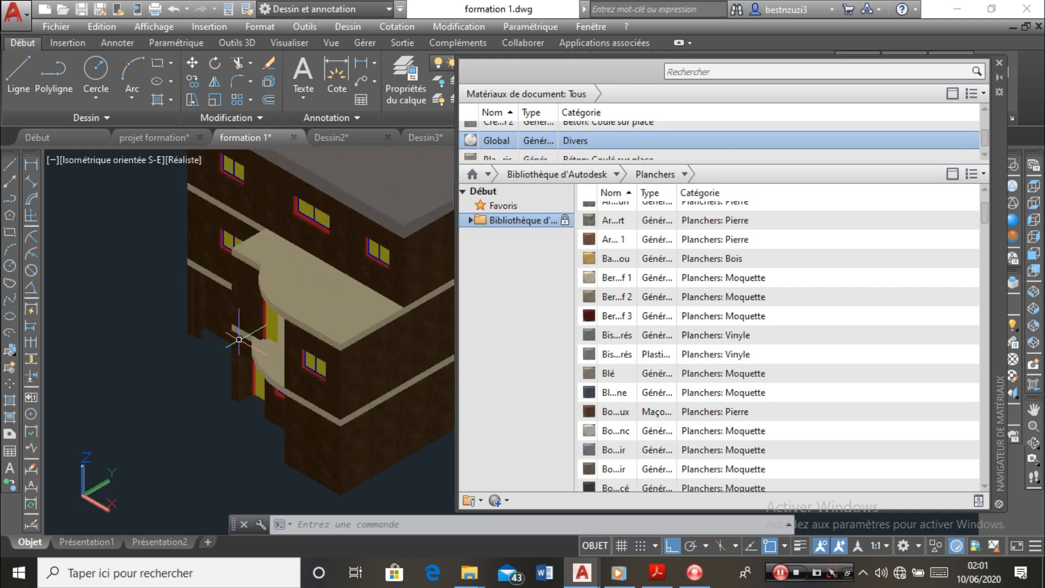
pyautogui.scroll(-5, 239, 339)
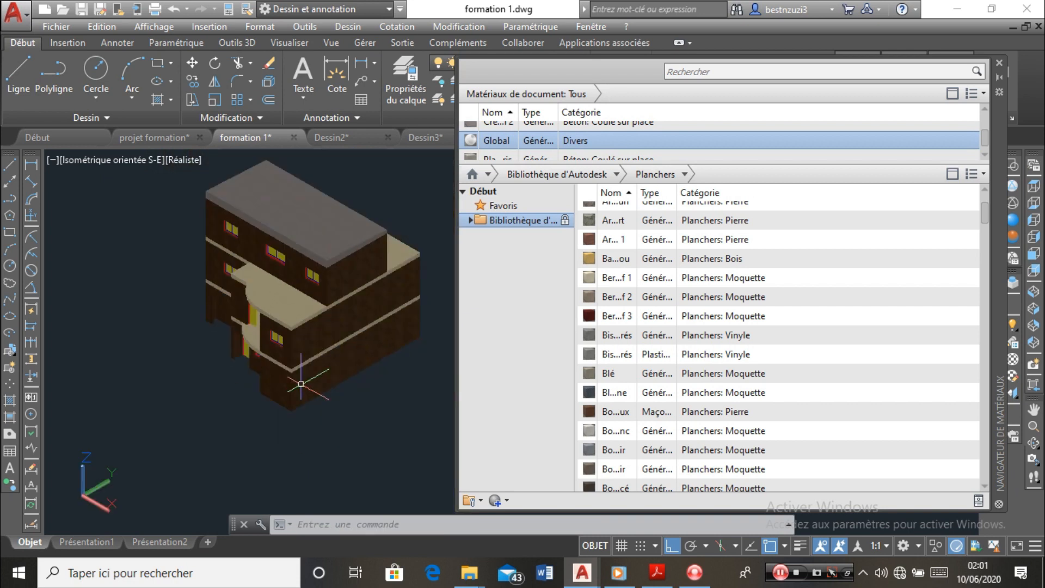
pyautogui.click(269, 348)
pyautogui.scroll(4, 269, 347)
pyautogui.scroll(-5, 269, 347)
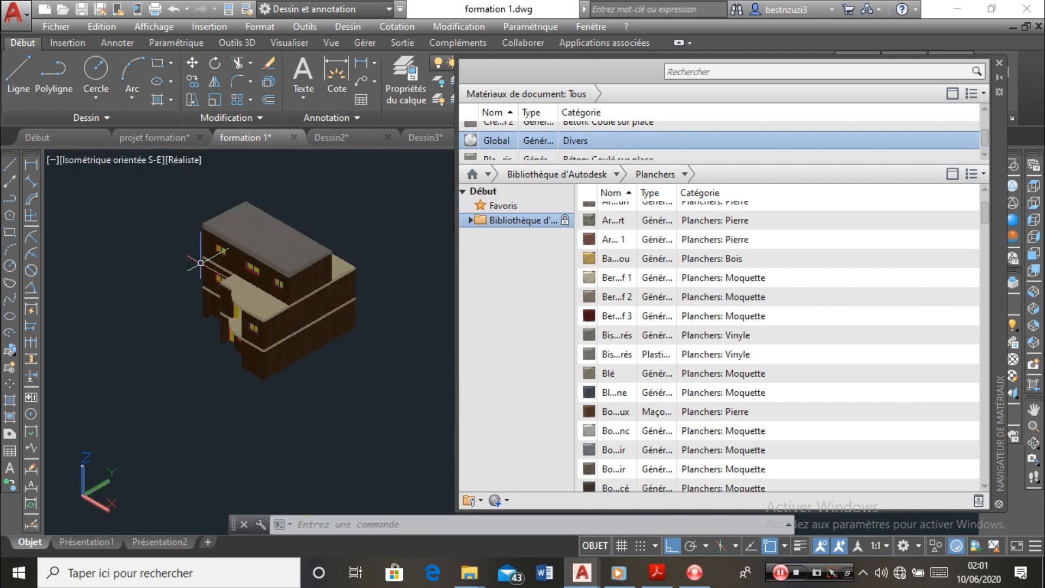
pyautogui.scroll(5, 236, 250)
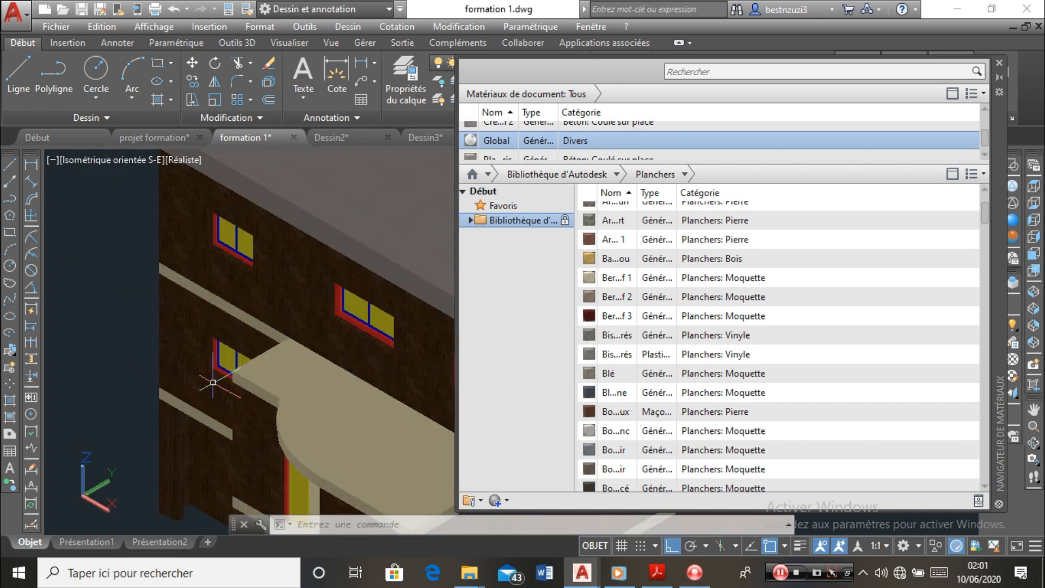
pyautogui.scroll(-5, 334, 340)
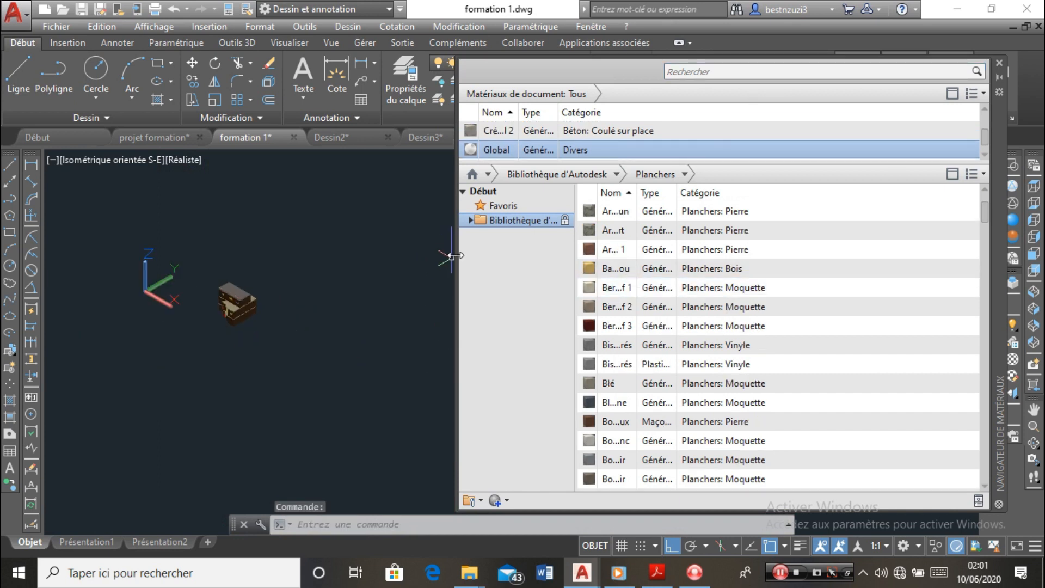
# Narrow the materials browser to free more of the drawing area around the building
pyautogui.moveTo(454, 240); pyautogui.dragTo(692, 236)
pyautogui.middleClick(497, 440)
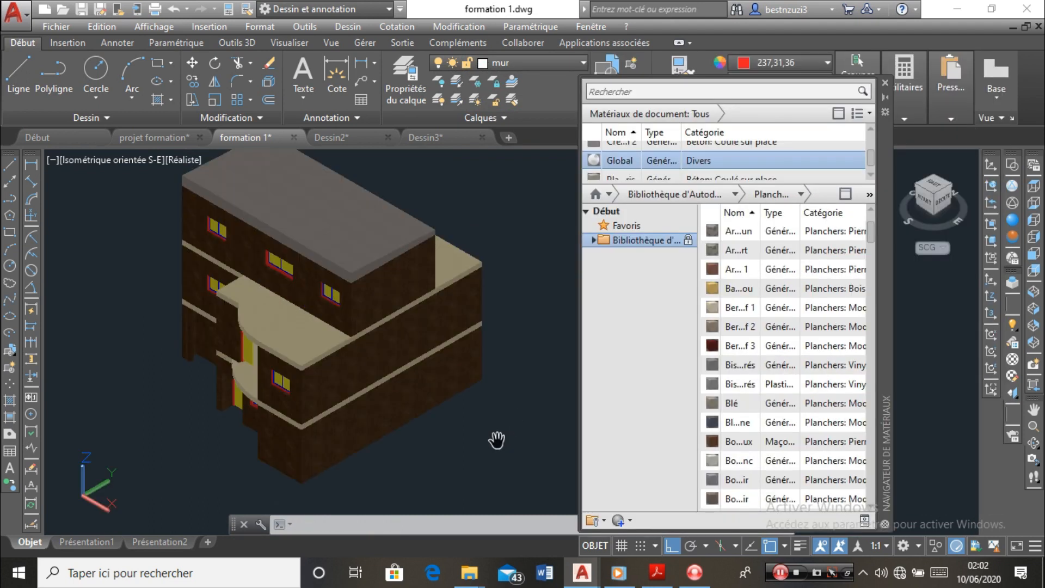
pyautogui.rightClick(121, 308)
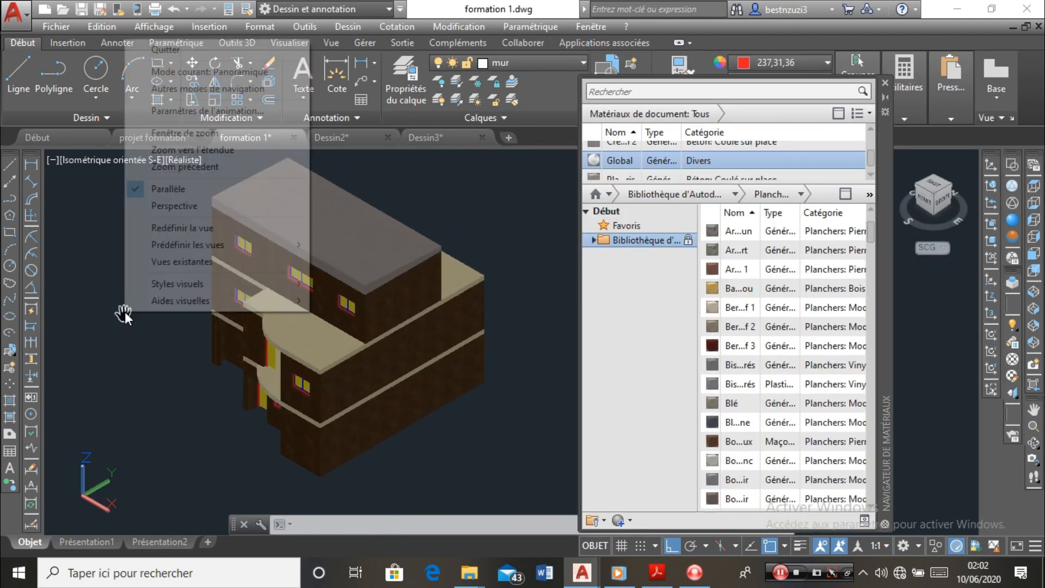
pyautogui.click(465, 415)
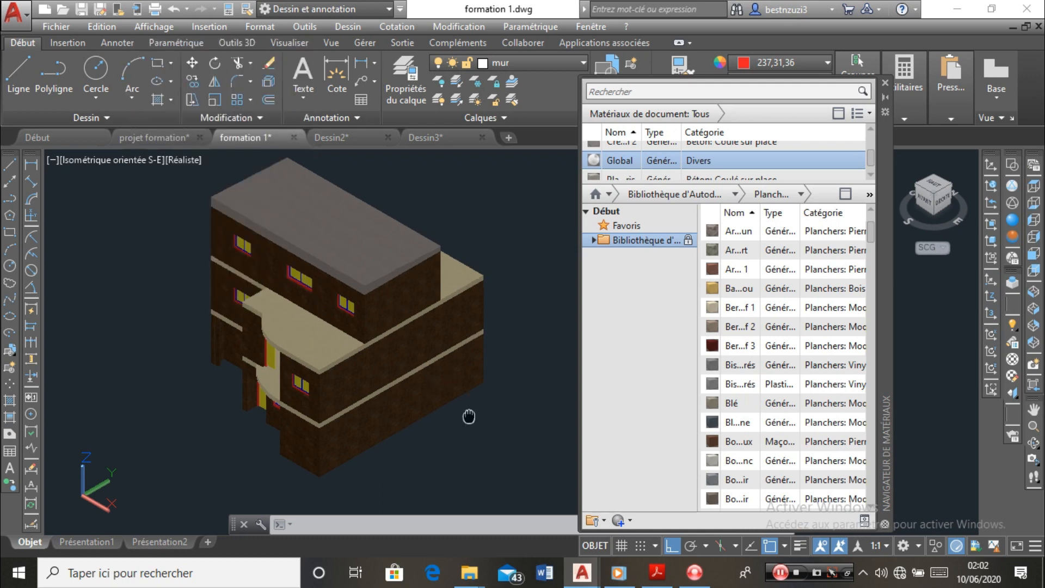
pyautogui.press('Escape')
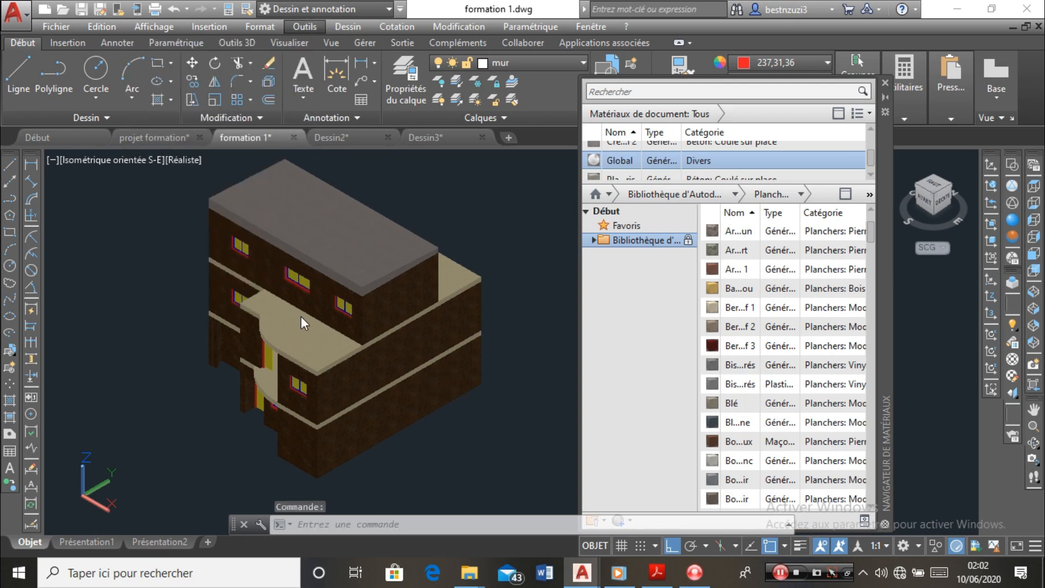
# Orbit the building in 3D to examine its front facade with the windows, doors and balcony slabs
pyautogui.write('orbite3d')
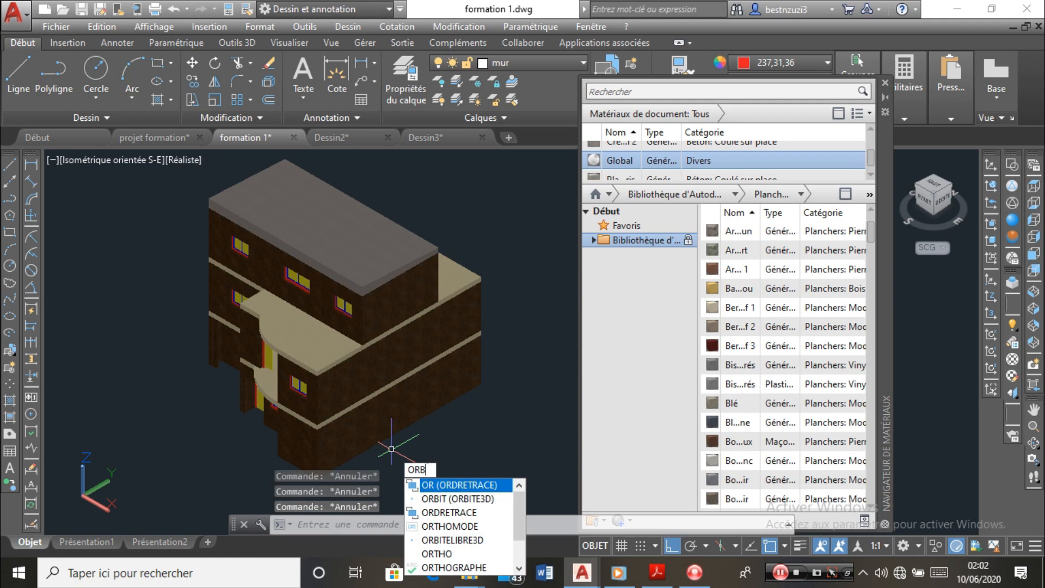
pyautogui.press('Return')
pyautogui.moveTo(305, 348); pyautogui.dragTo(360, 286)
pyautogui.rightClick(449, 221)
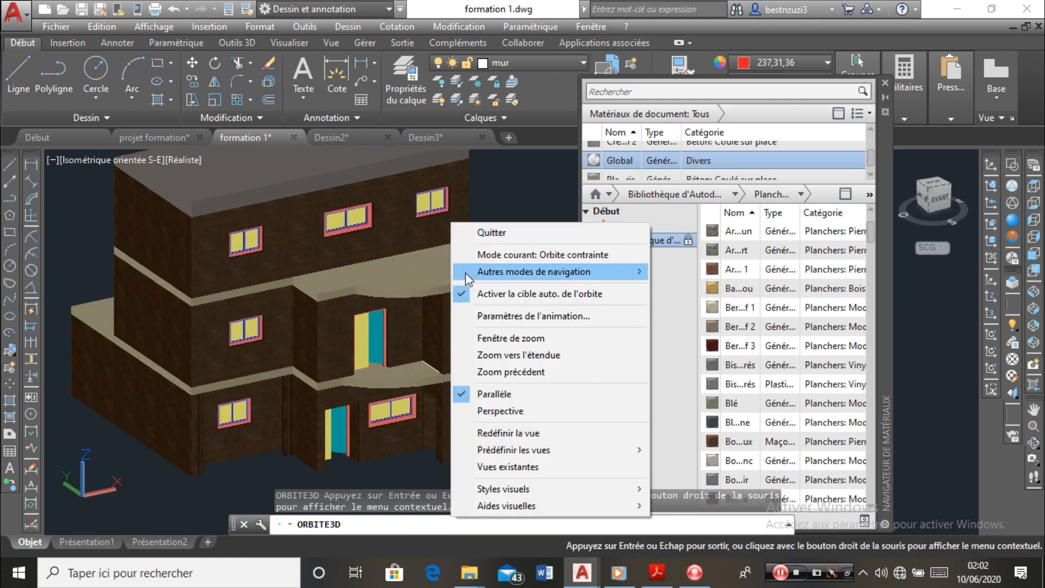
pyautogui.click(467, 231)
pyautogui.scroll(5, 288, 257)
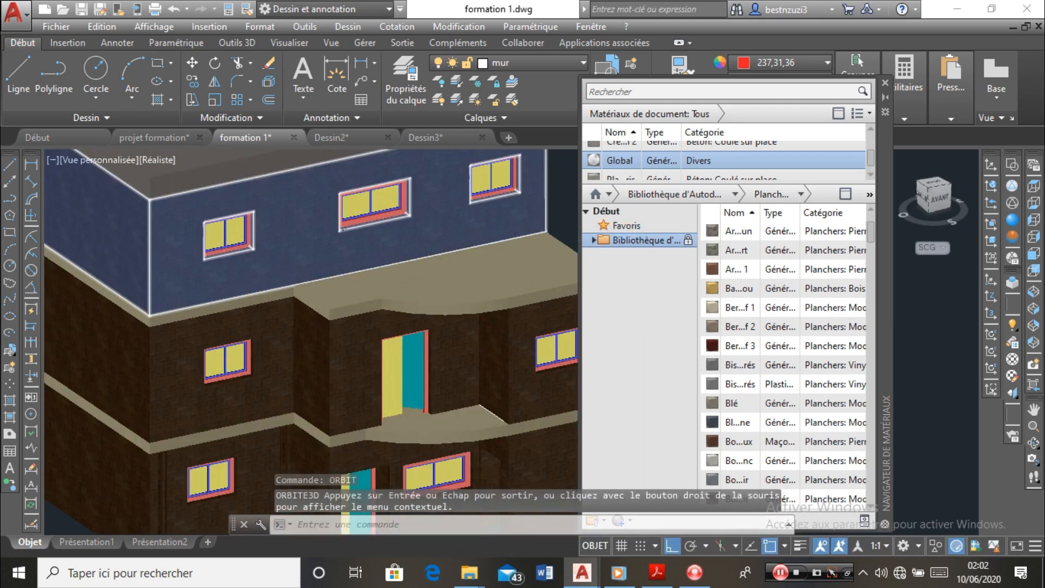
pyautogui.scroll(-4, 310, 337)
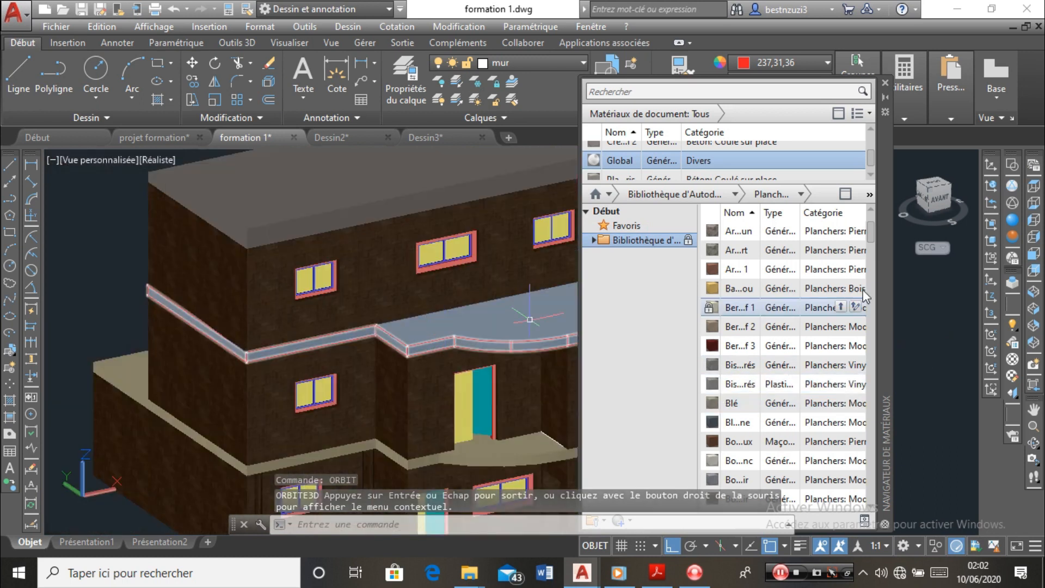
pyautogui.scroll(-1, 617, 173)
pyautogui.moveTo(366, 297); pyautogui.dragTo(240, 300, button='middle')
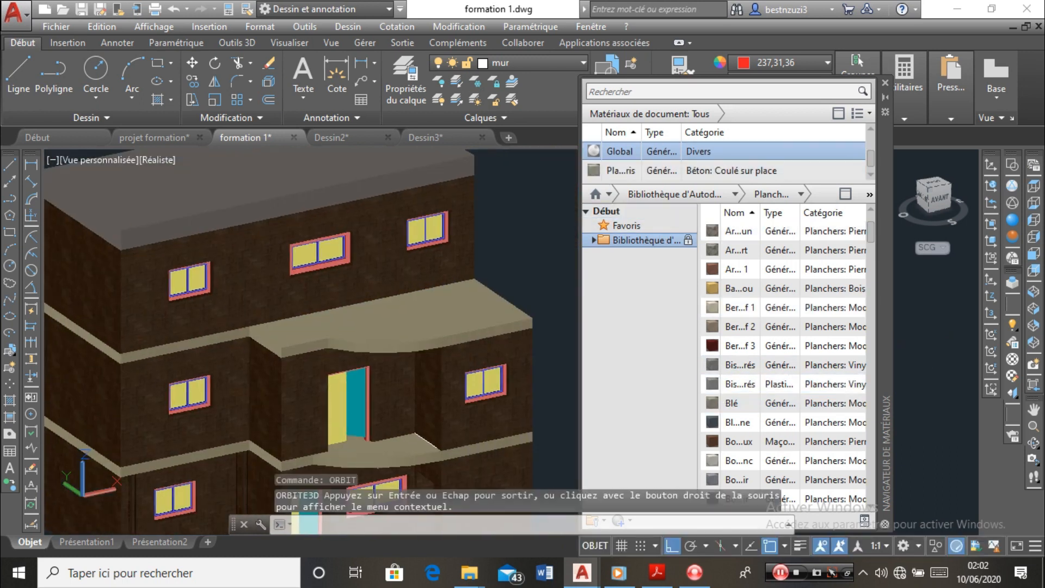
pyautogui.scroll(-2, 378, 282)
pyautogui.scroll(2, 292, 280)
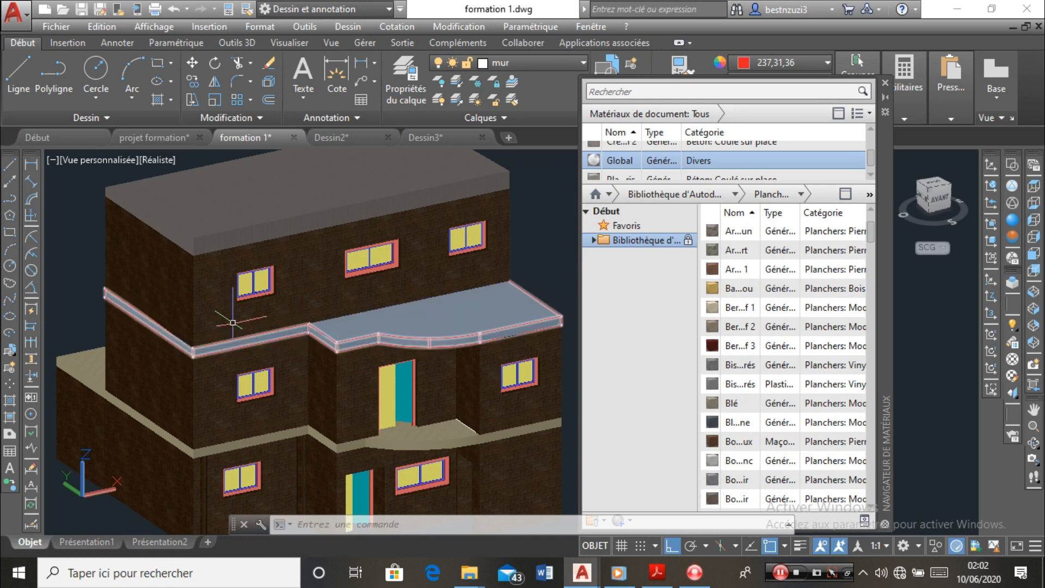
# Apply the wood (Bois) material listed as Bo...el to the outer frames of the facade windows and the balcony door
pyautogui.scroll(5, 275, 286)
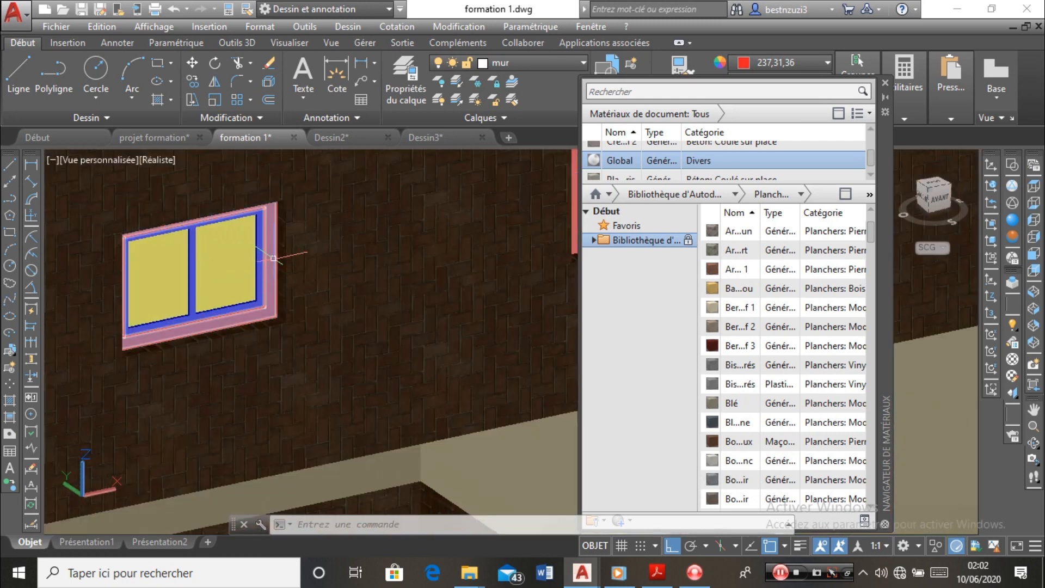
pyautogui.click(271, 258)
pyautogui.scroll(-10, 283, 283)
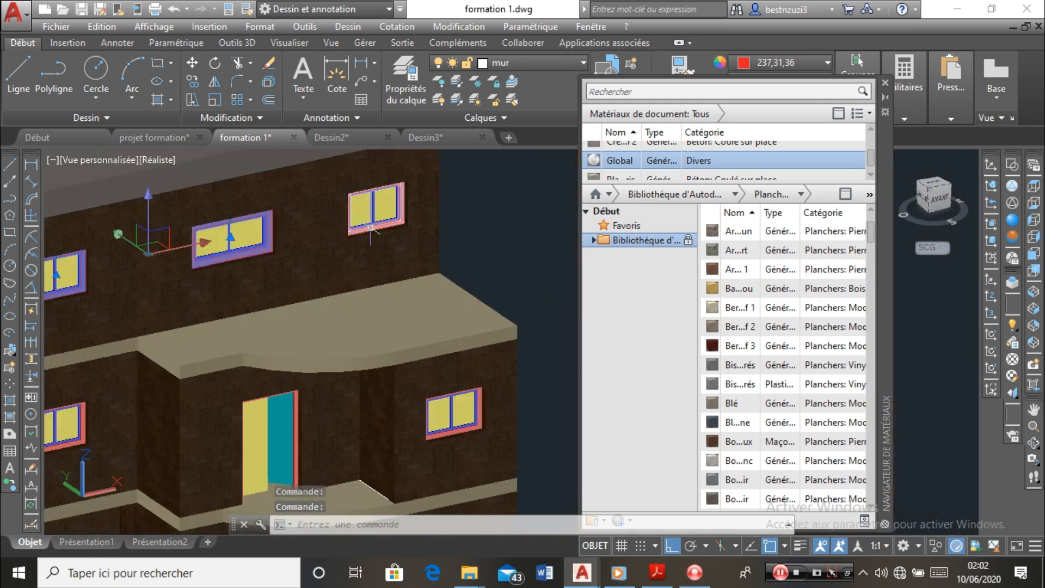
pyautogui.scroll(8, 301, 316)
pyautogui.scroll(-6, 294, 381)
pyautogui.scroll(6, 289, 420)
pyautogui.scroll(-6, 289, 421)
pyautogui.scroll(8, 275, 303)
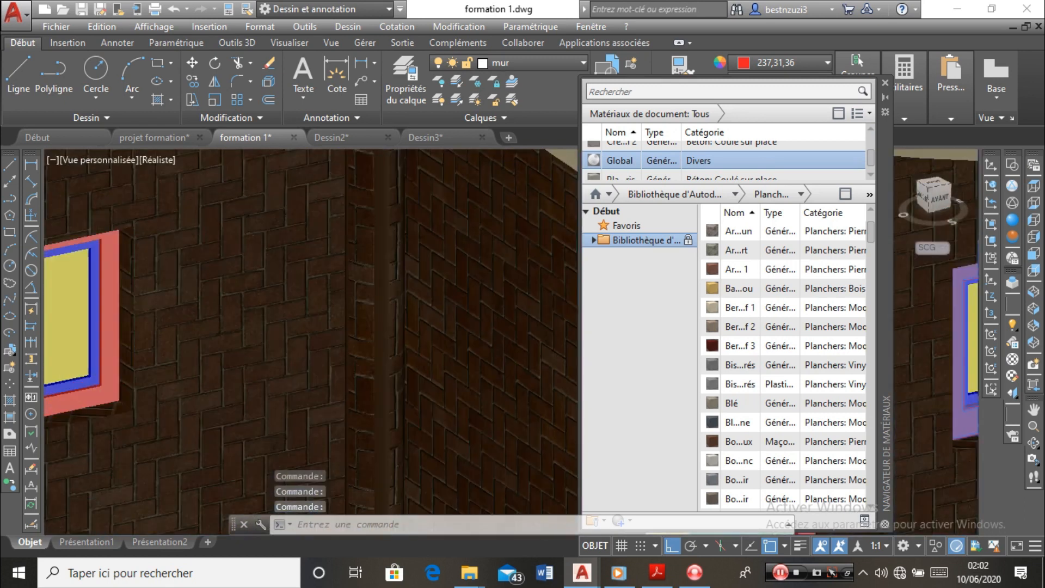
pyautogui.scroll(-7, 156, 346)
pyautogui.scroll(-4, 156, 347)
pyautogui.scroll(3, 380, 283)
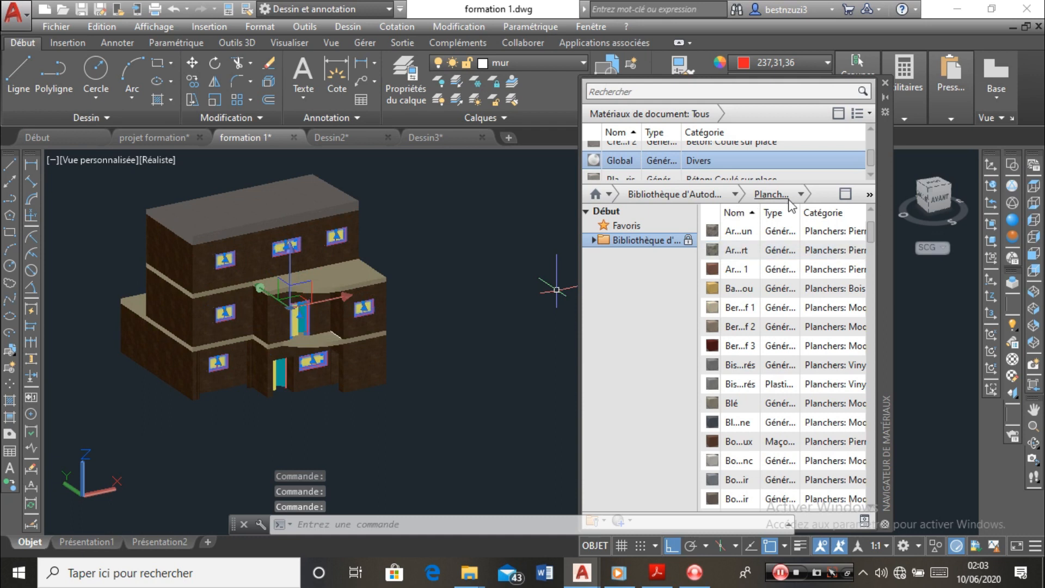
pyautogui.click(735, 194)
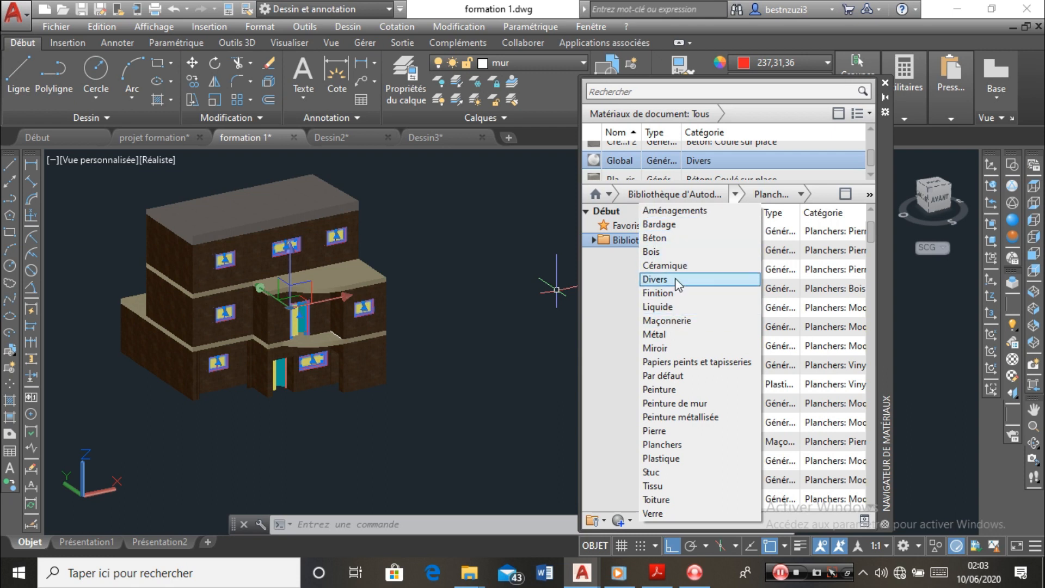
pyautogui.click(674, 252)
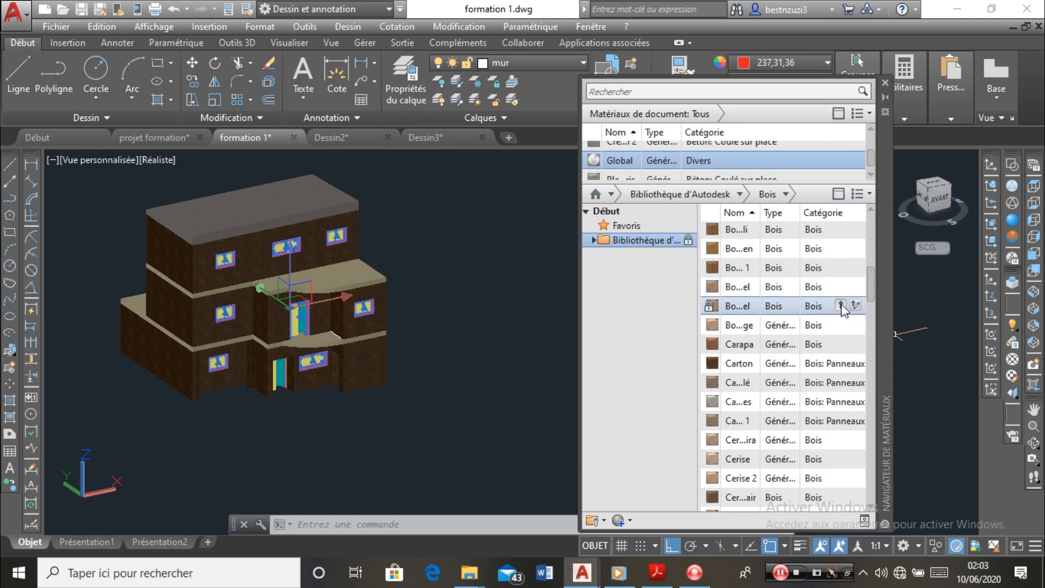
pyautogui.click(841, 306)
pyautogui.press('Escape')
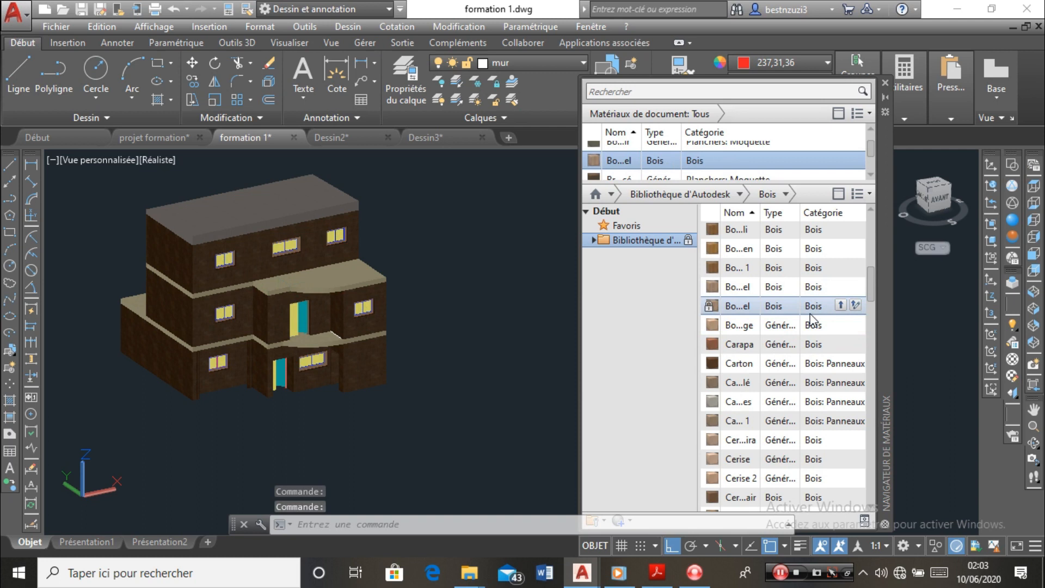
pyautogui.scroll(10, 354, 286)
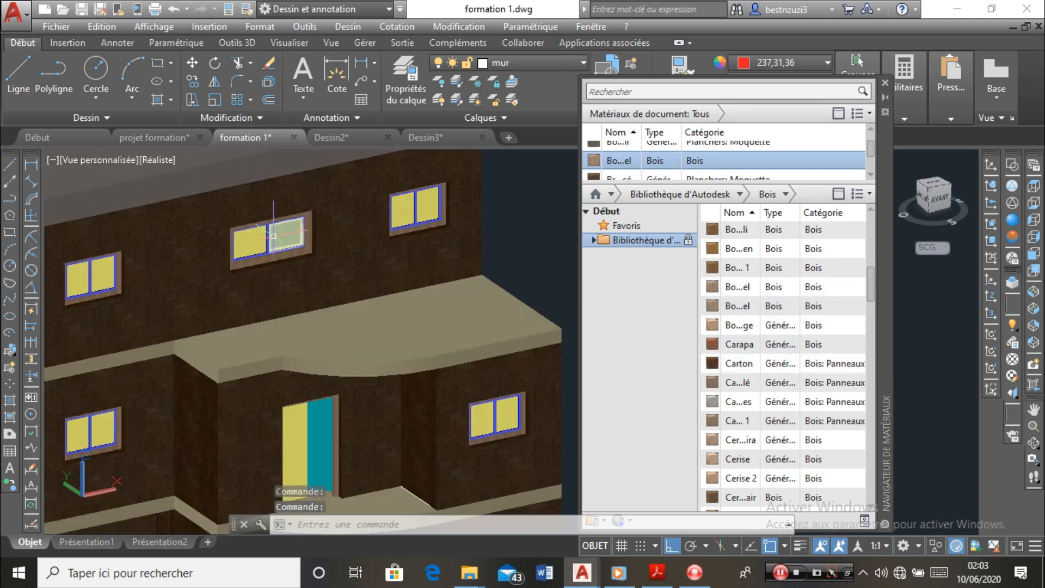
pyautogui.scroll(-5, 399, 324)
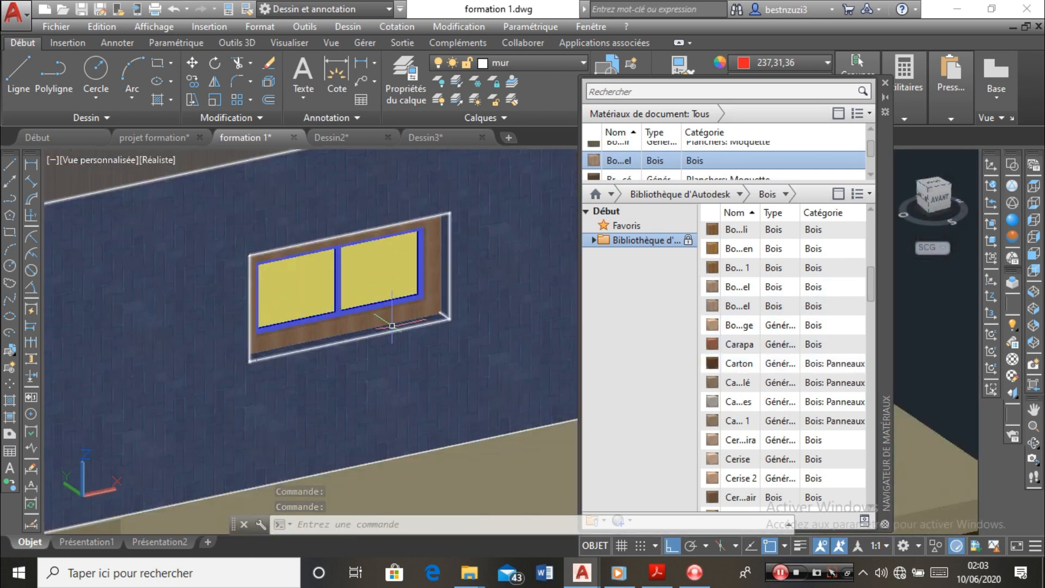
pyautogui.scroll(-8, 392, 326)
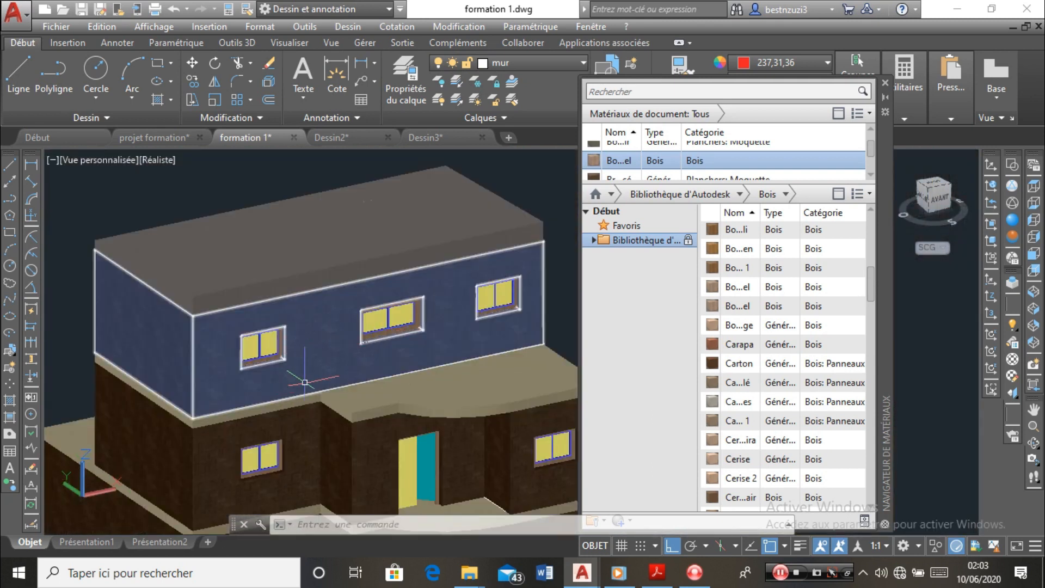
pyautogui.scroll(10, 305, 382)
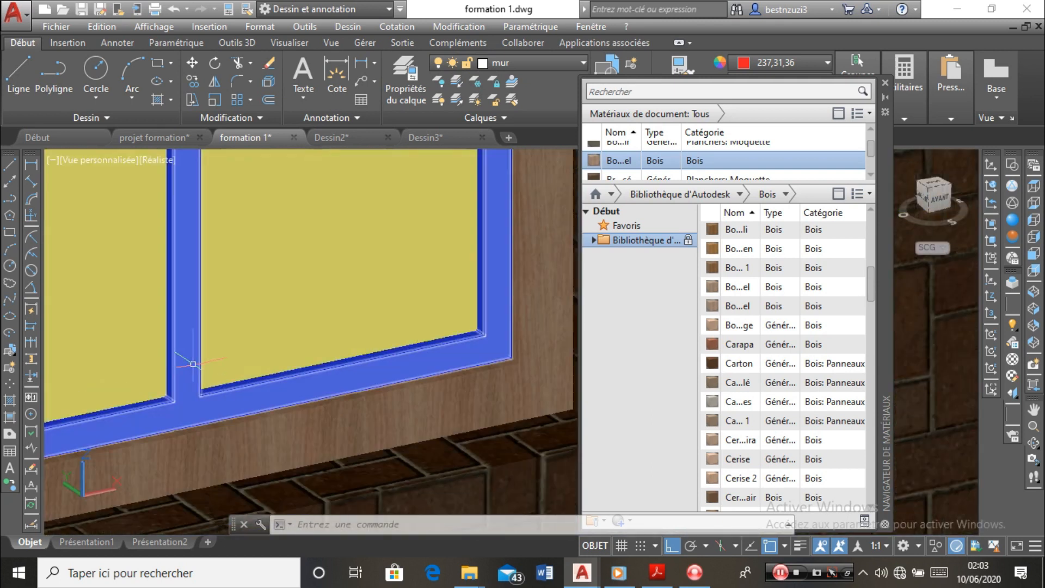
pyautogui.click(192, 357)
pyautogui.scroll(-3, 191, 356)
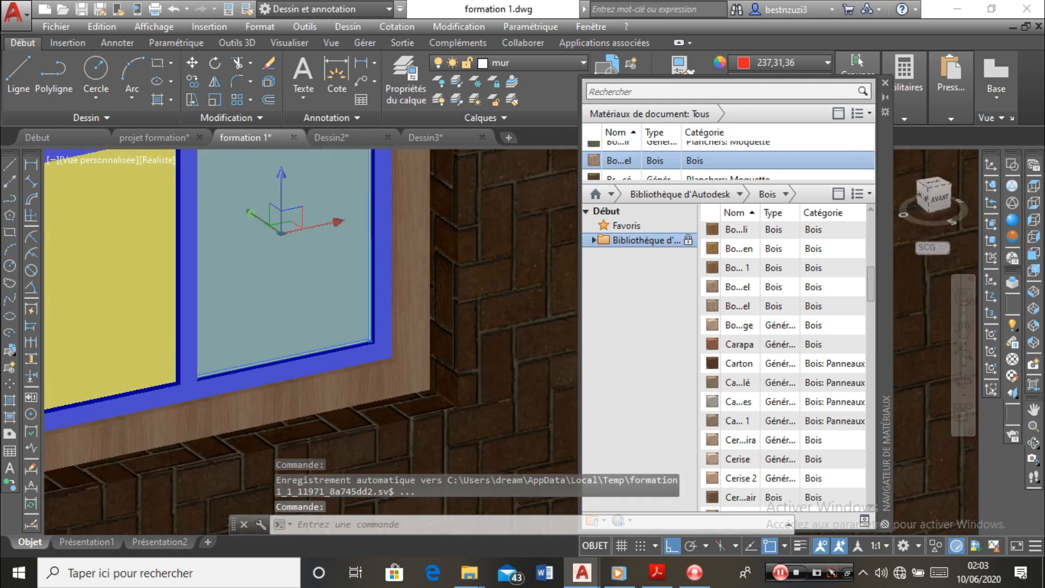
pyautogui.scroll(-2, 189, 365)
pyautogui.press('Escape')
# Apply the wood (Bois) material listed as Cer...rel to the blue inner frames of all the facade windows
pyautogui.scroll(5, 189, 365)
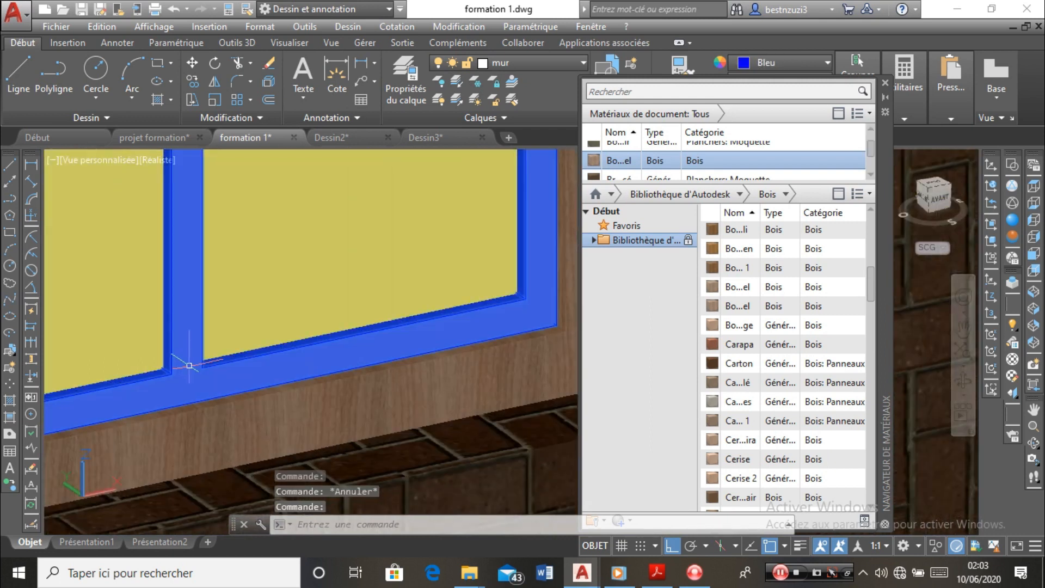
pyautogui.scroll(-5, 189, 365)
pyautogui.scroll(6, 348, 316)
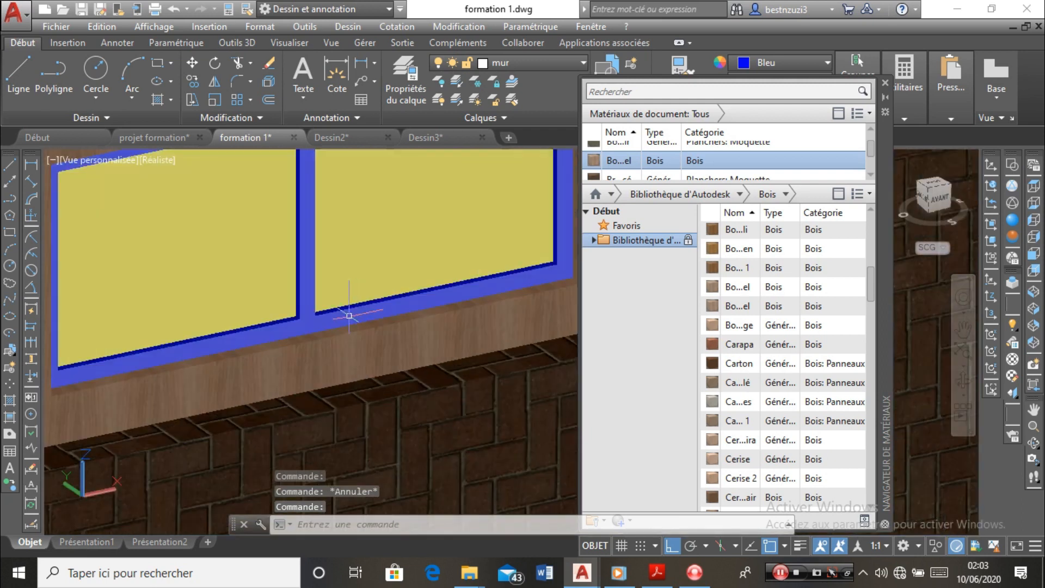
pyautogui.scroll(-5, 350, 314)
pyautogui.scroll(6, 463, 331)
pyautogui.scroll(-5, 464, 331)
pyautogui.scroll(5, 473, 291)
pyautogui.scroll(-5, 357, 334)
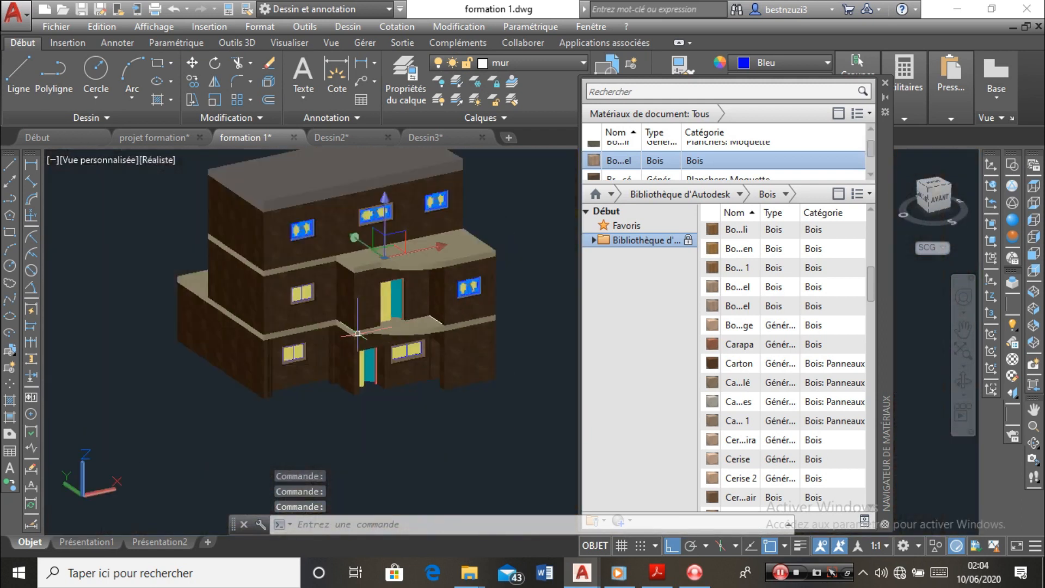
pyautogui.scroll(7, 302, 234)
pyautogui.scroll(-8, 311, 212)
pyautogui.scroll(5, 405, 296)
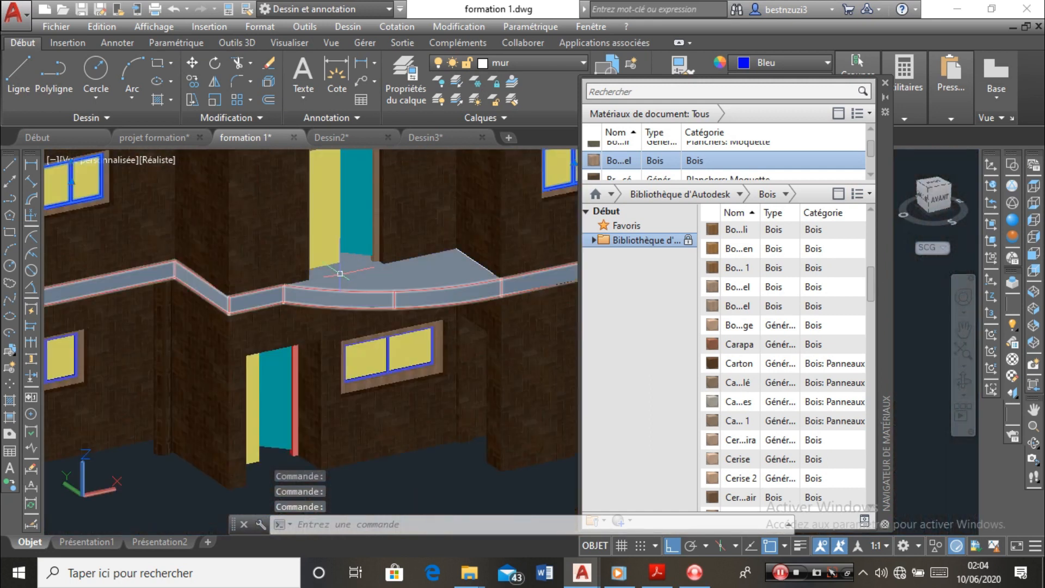
pyautogui.scroll(-5, 339, 273)
pyautogui.scroll(6, 368, 361)
pyautogui.scroll(-5, 348, 305)
pyautogui.scroll(5, 310, 291)
pyautogui.click(442, 243)
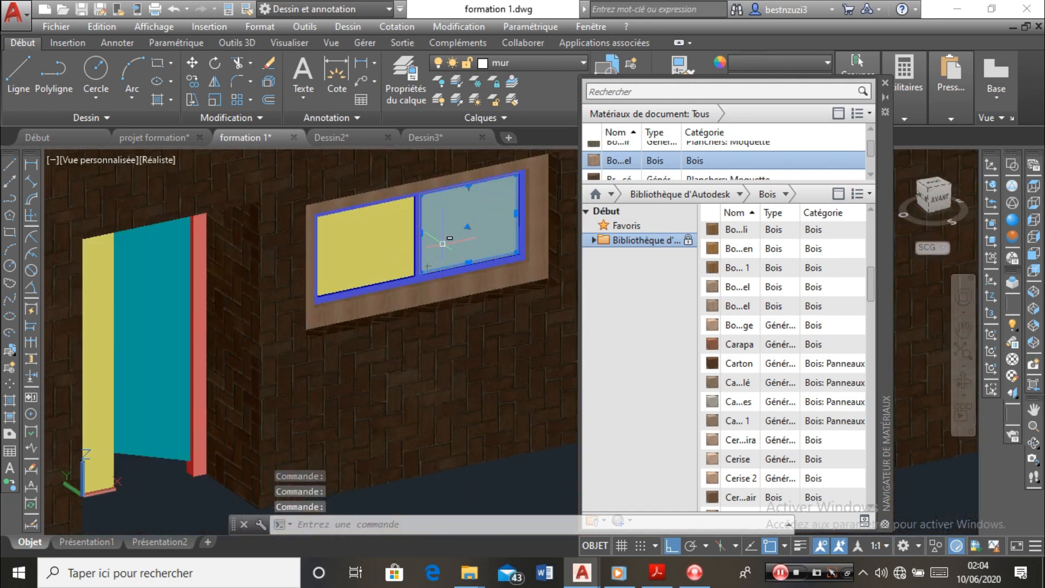
pyautogui.scroll(5, 442, 243)
pyautogui.scroll(-6, 363, 262)
pyautogui.scroll(5, 362, 261)
pyautogui.scroll(-3, 286, 327)
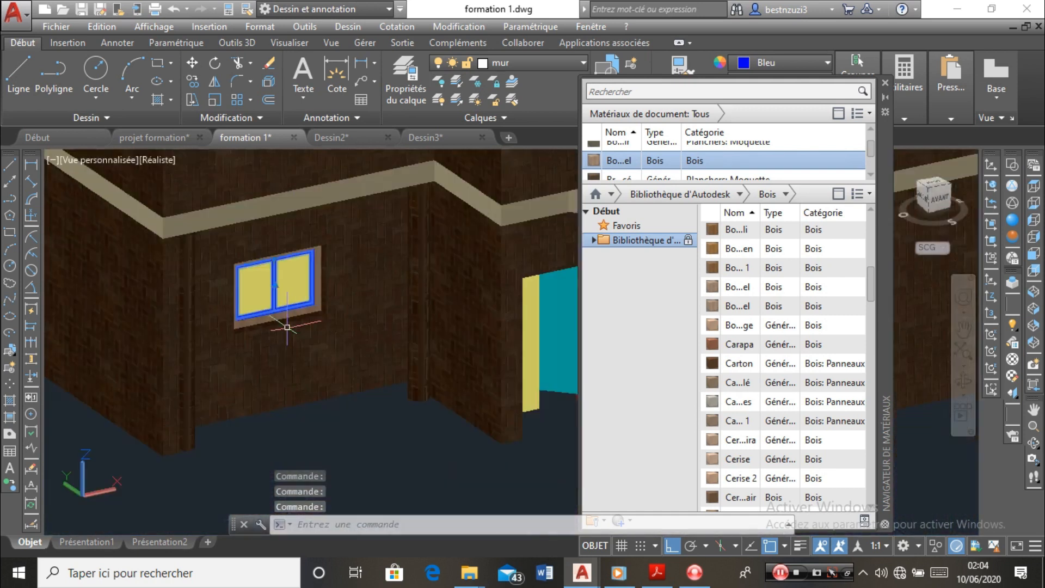
pyautogui.scroll(-6, 287, 327)
pyautogui.scroll(4, 268, 292)
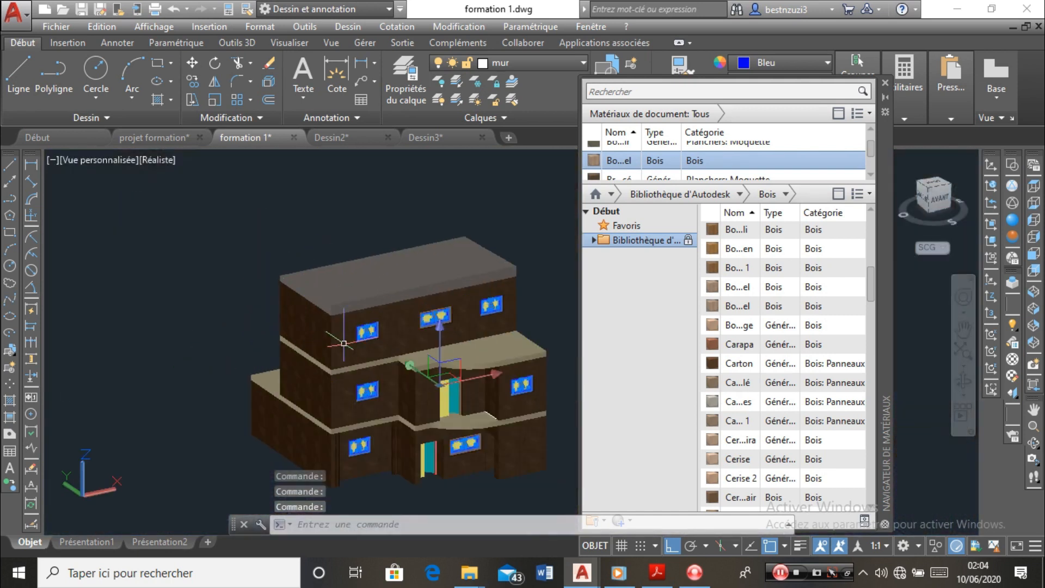
pyautogui.scroll(-2, 435, 338)
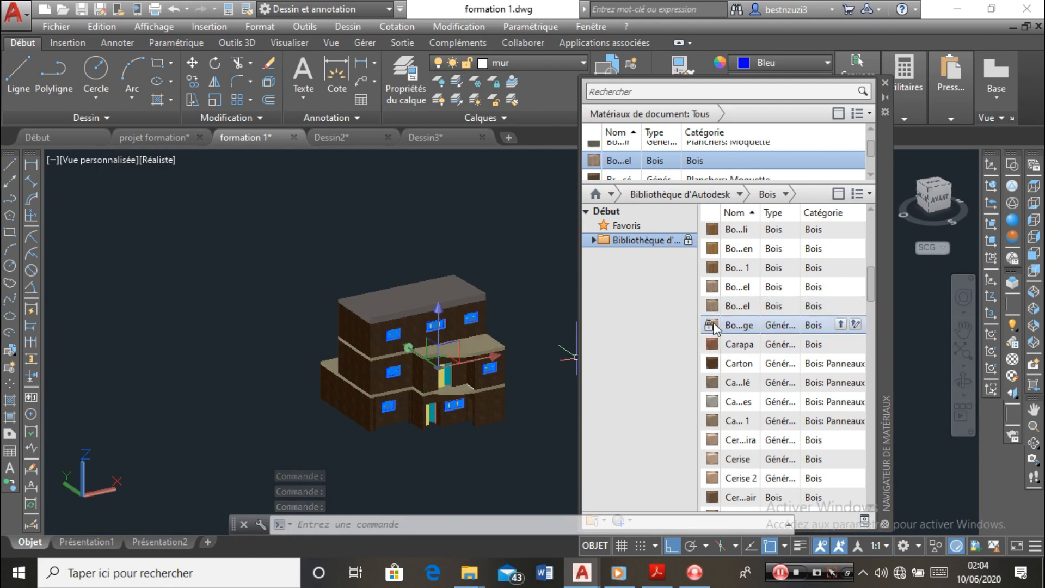
pyautogui.scroll(-2, 707, 326)
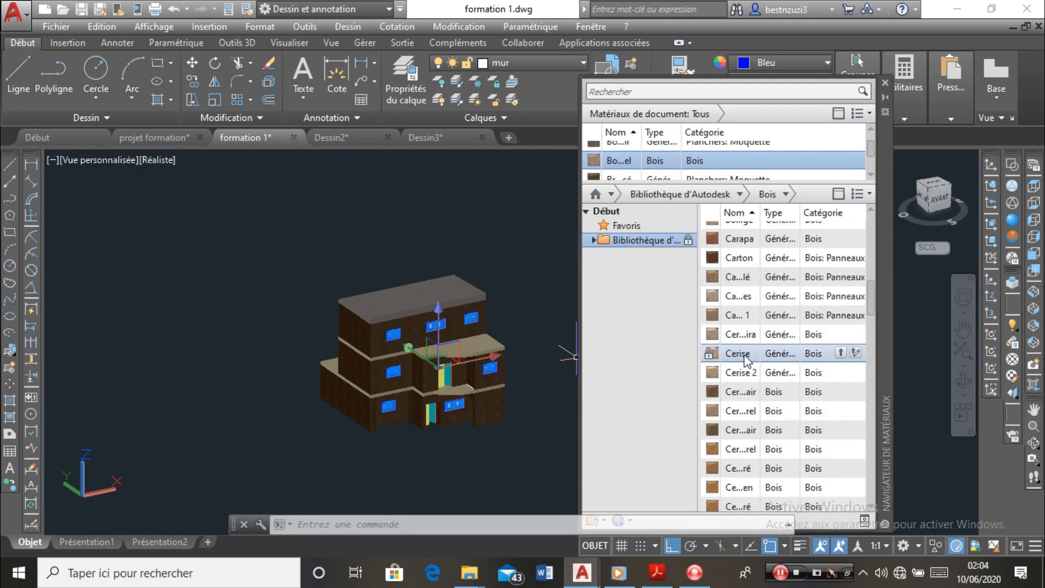
pyautogui.scroll(-1, 746, 381)
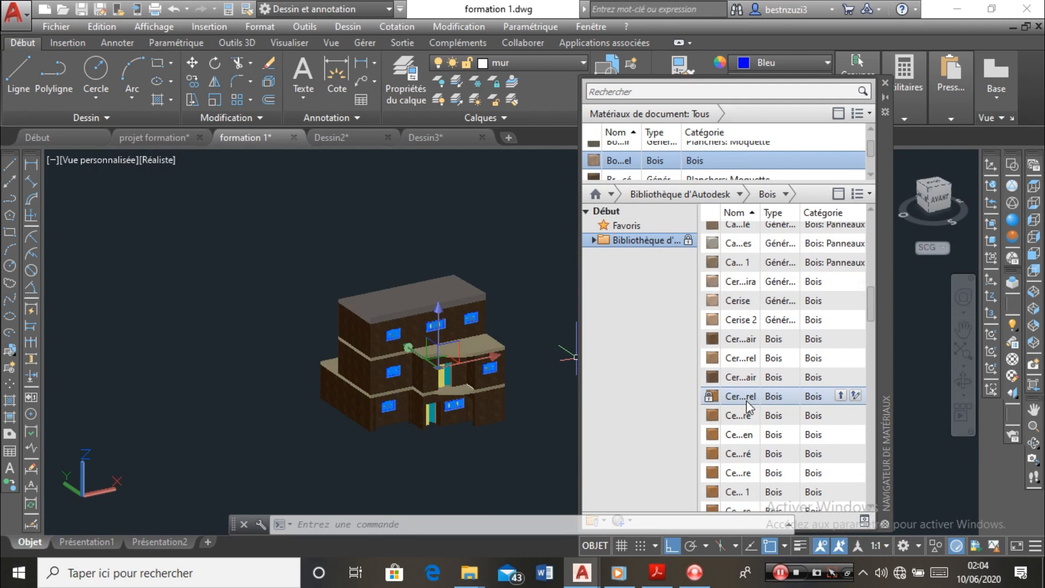
pyautogui.moveTo(746, 396); pyautogui.dragTo(518, 390)
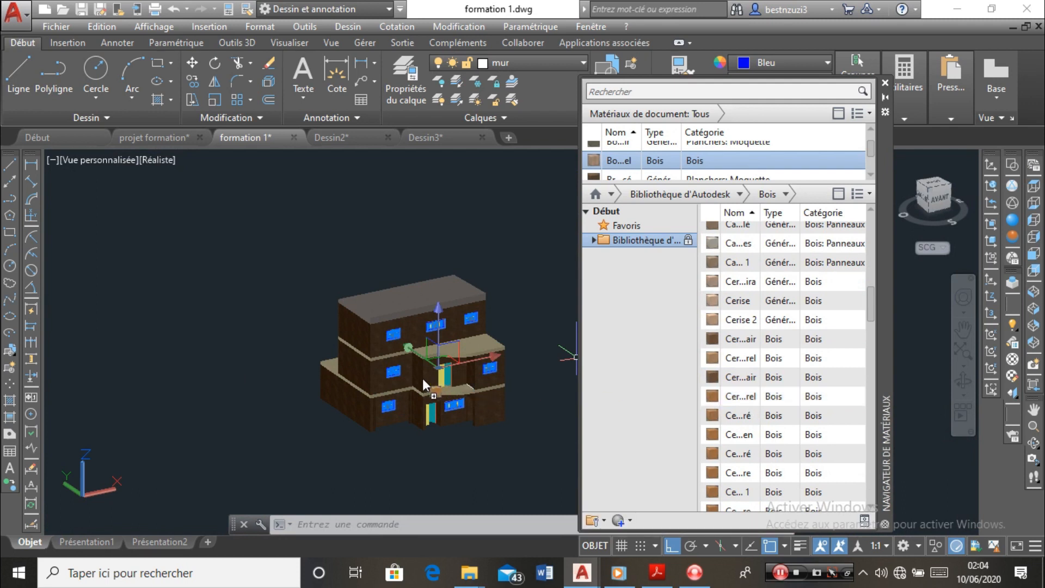
pyautogui.moveTo(850, 372); pyautogui.dragTo(748, 380)
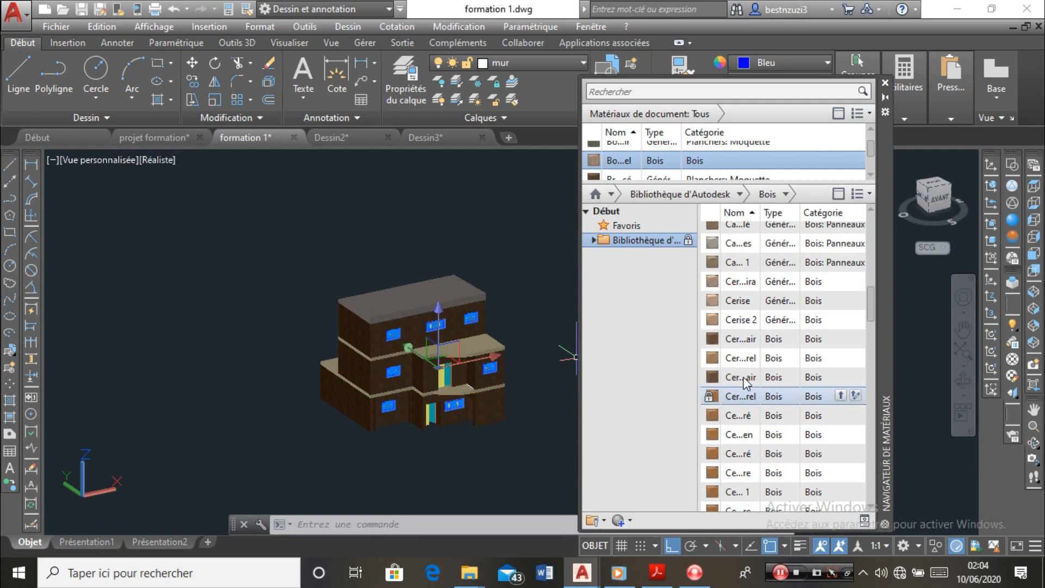
pyautogui.click(843, 396)
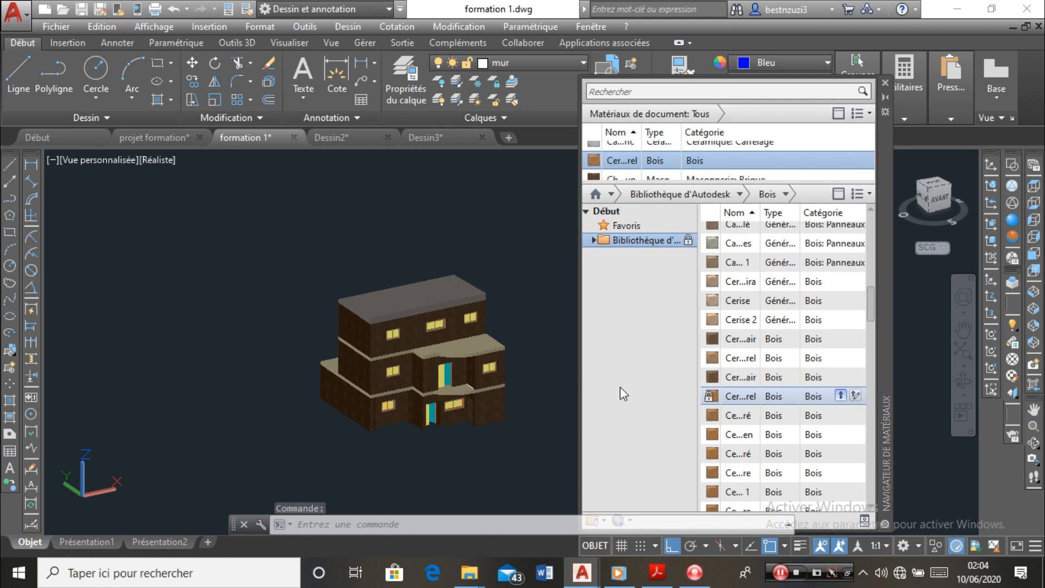
# Check the wooden inner window frames up close and list the glass (Verre) materials of the Autodesk library
pyautogui.scroll(10, 343, 368)
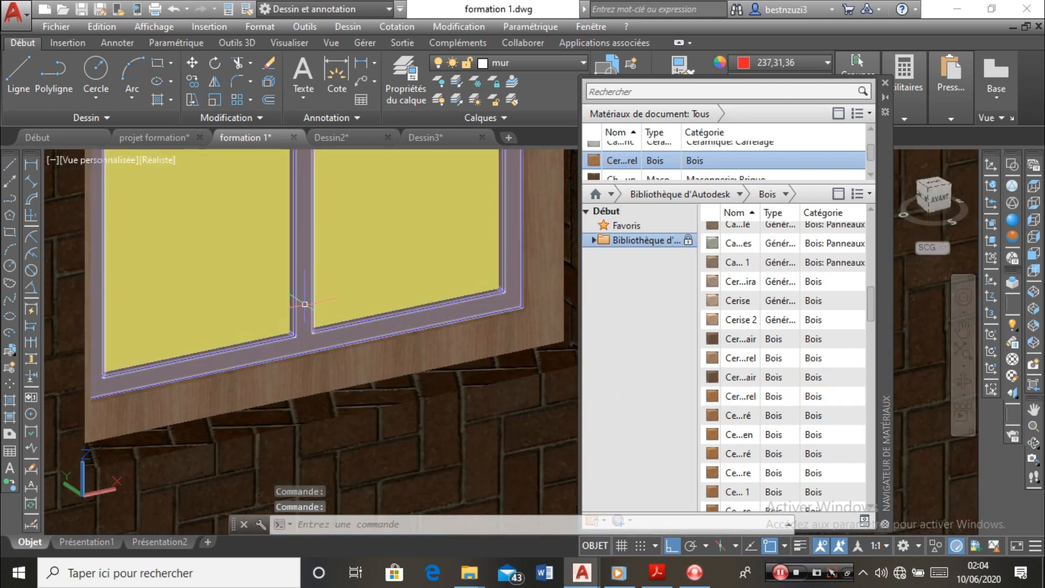
pyautogui.scroll(-10, 316, 352)
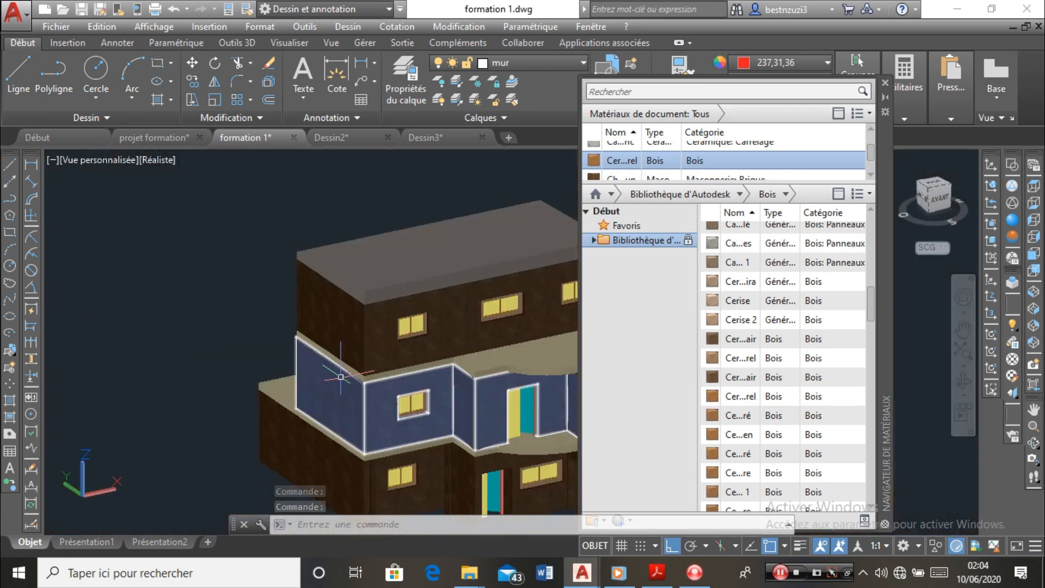
pyautogui.scroll(10, 218, 362)
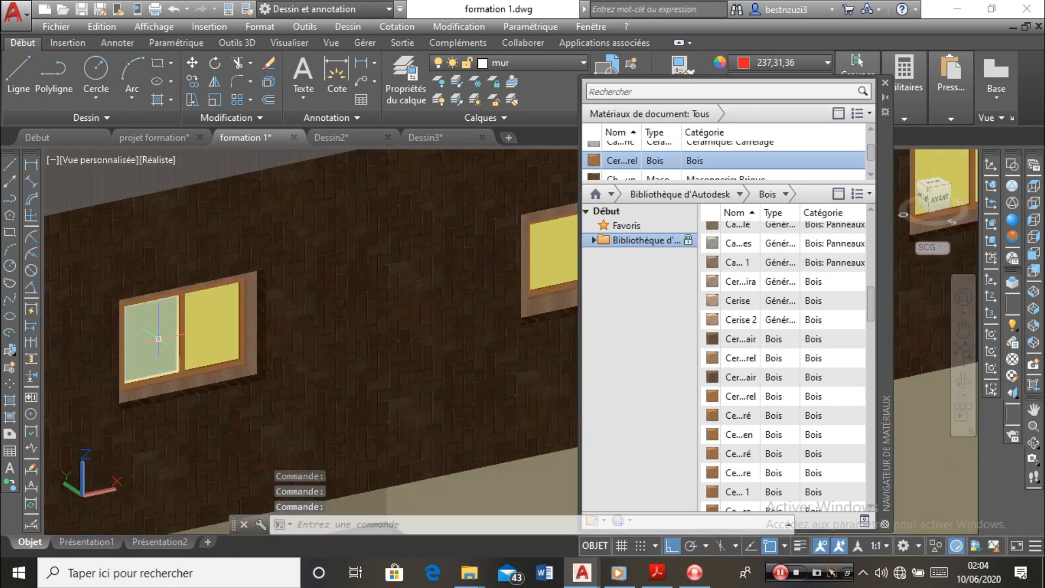
pyautogui.click(158, 339)
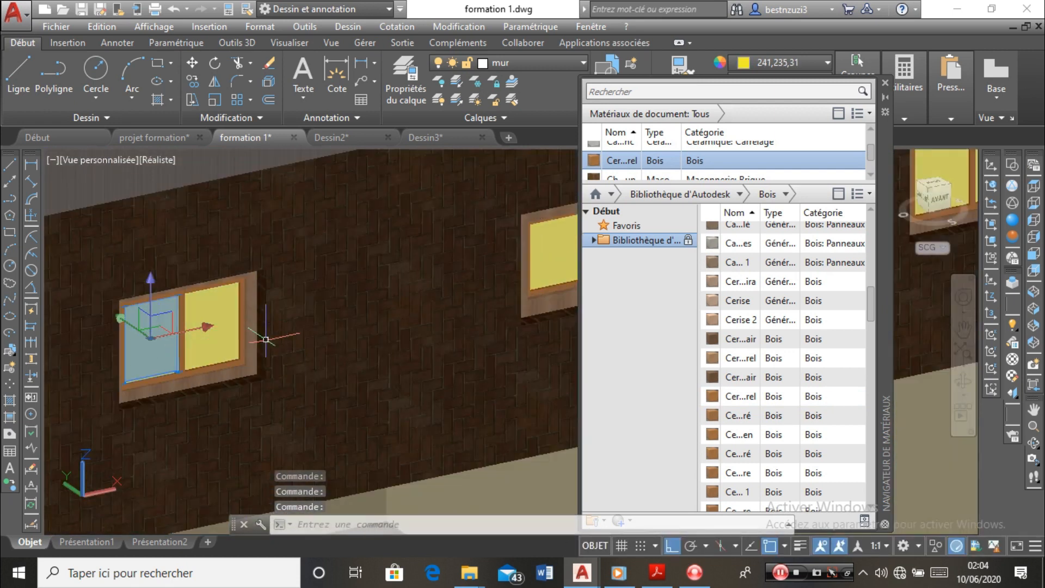
pyautogui.press('Escape')
pyautogui.click(741, 194)
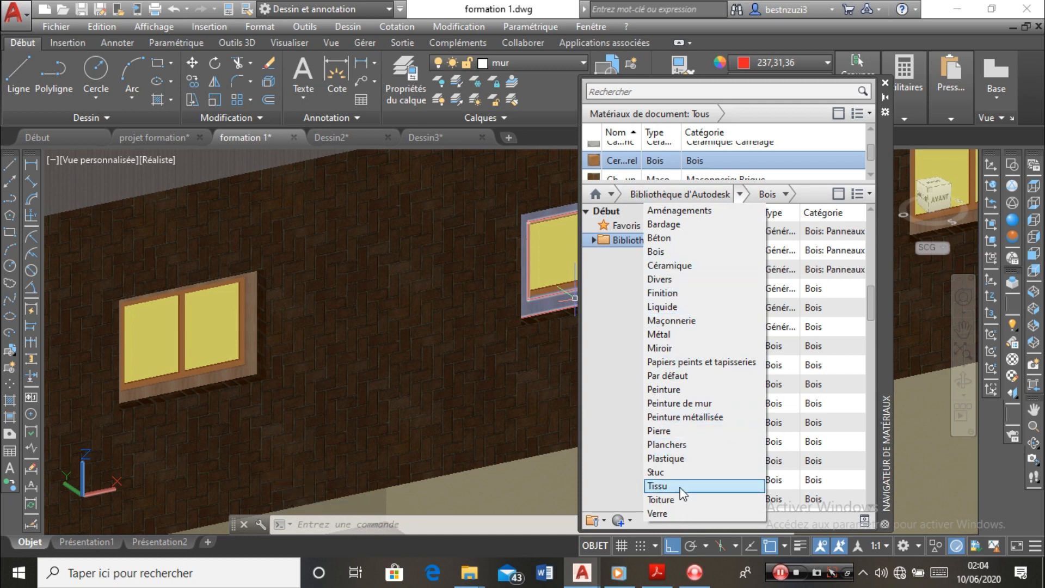
pyautogui.click(670, 513)
pyautogui.scroll(-1, 716, 298)
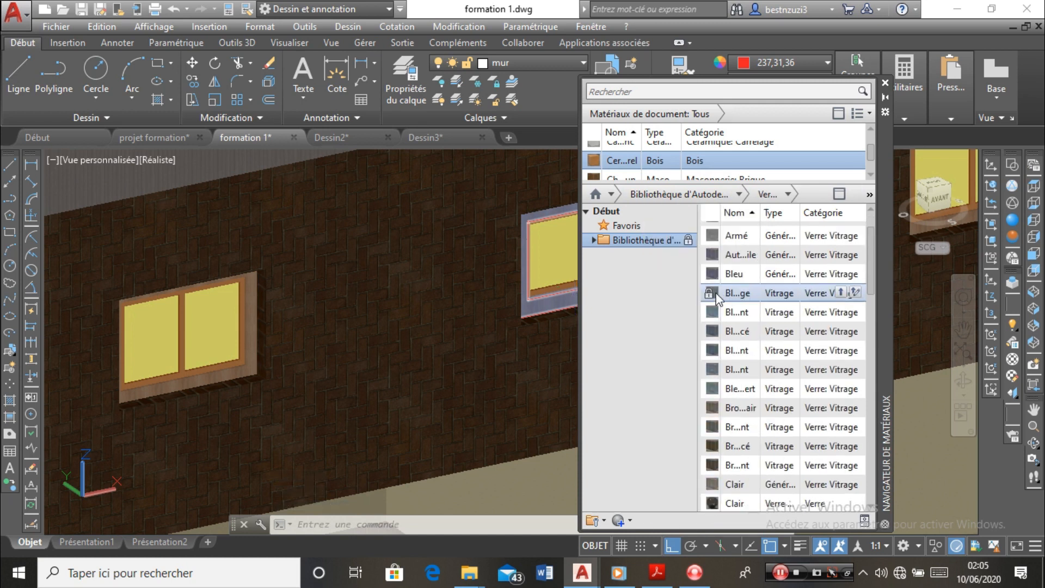
pyautogui.scroll(-5, 725, 299)
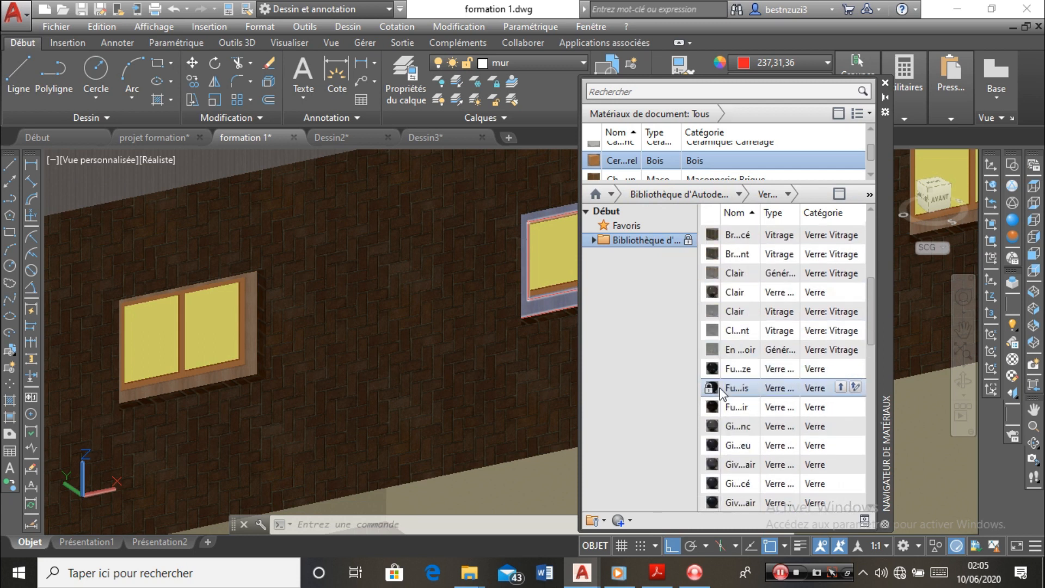
pyautogui.scroll(5, 740, 376)
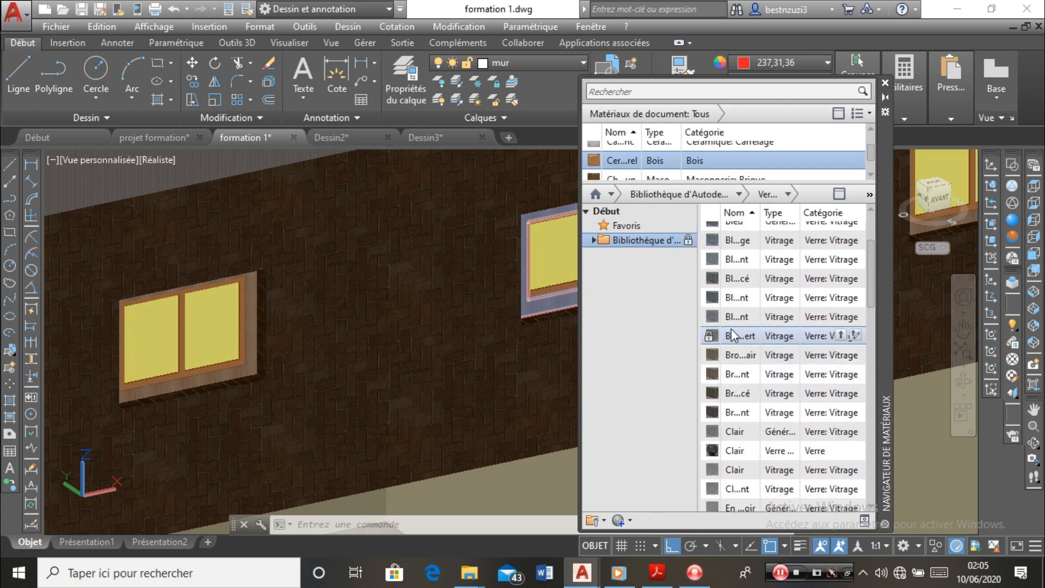
# Apply the Clair glazing (Vitrage) material from the Verre category to the yellow panes of all the facade windows
pyautogui.click(147, 338)
pyautogui.click(226, 327)
pyautogui.scroll(-6, 229, 327)
pyautogui.scroll(5, 366, 313)
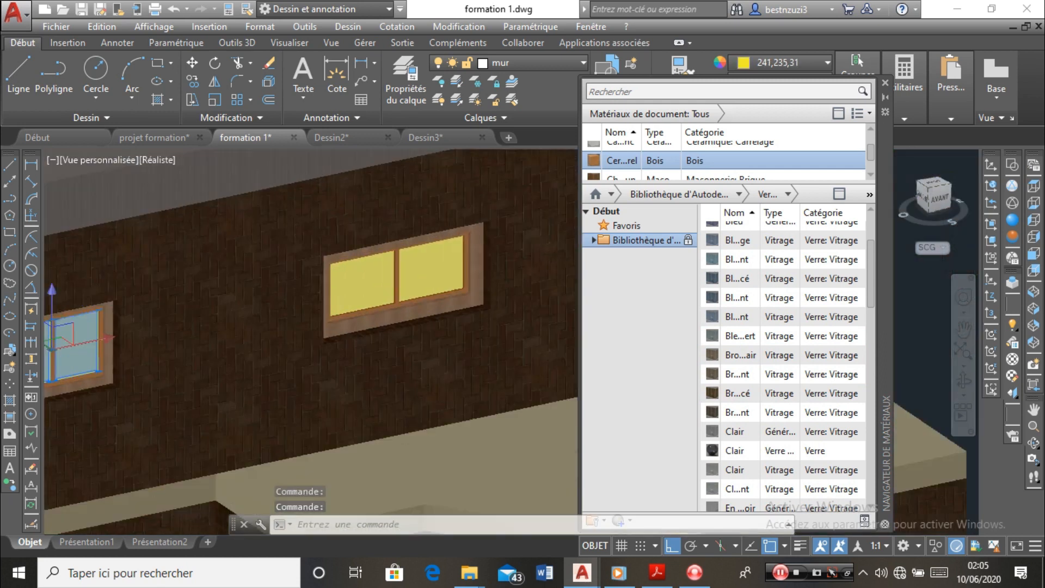
pyautogui.click(370, 294)
pyautogui.click(427, 276)
pyautogui.scroll(-7, 427, 274)
pyautogui.scroll(2, 391, 285)
pyautogui.scroll(-5, 403, 283)
pyautogui.scroll(6, 349, 326)
pyautogui.scroll(-8, 454, 384)
pyautogui.scroll(6, 454, 384)
pyautogui.scroll(-6, 447, 375)
pyautogui.scroll(8, 413, 343)
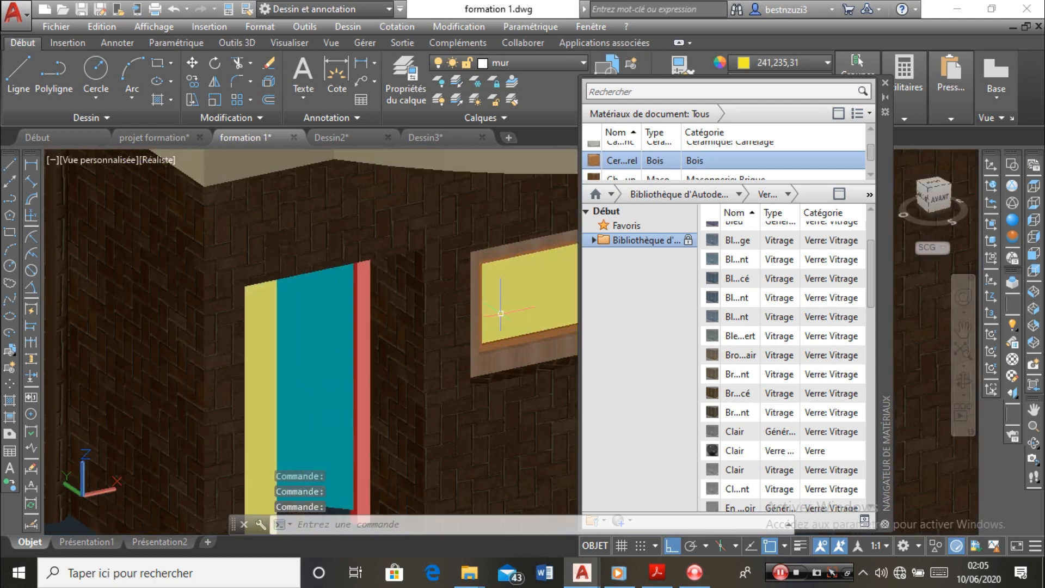
pyautogui.scroll(-6, 414, 344)
pyautogui.scroll(6, 327, 348)
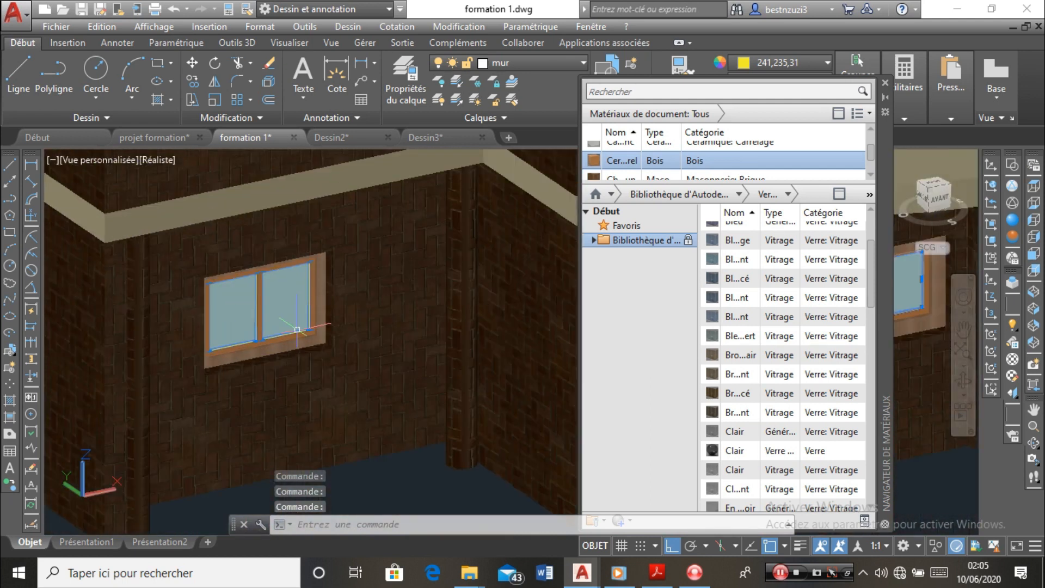
pyautogui.scroll(-6, 313, 372)
pyautogui.scroll(-2, 515, 294)
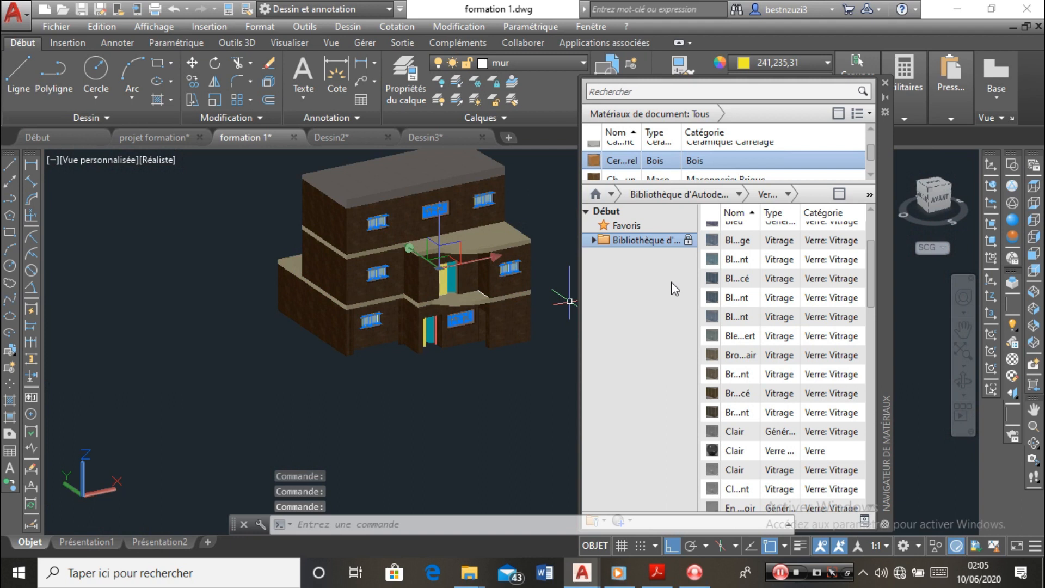
pyautogui.scroll(3, 768, 311)
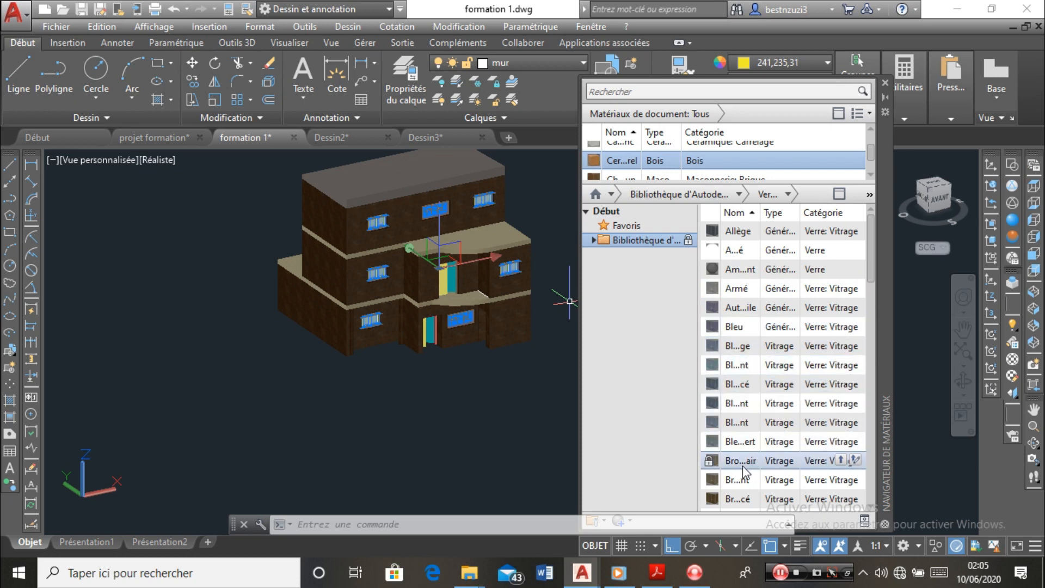
pyautogui.scroll(-4, 742, 463)
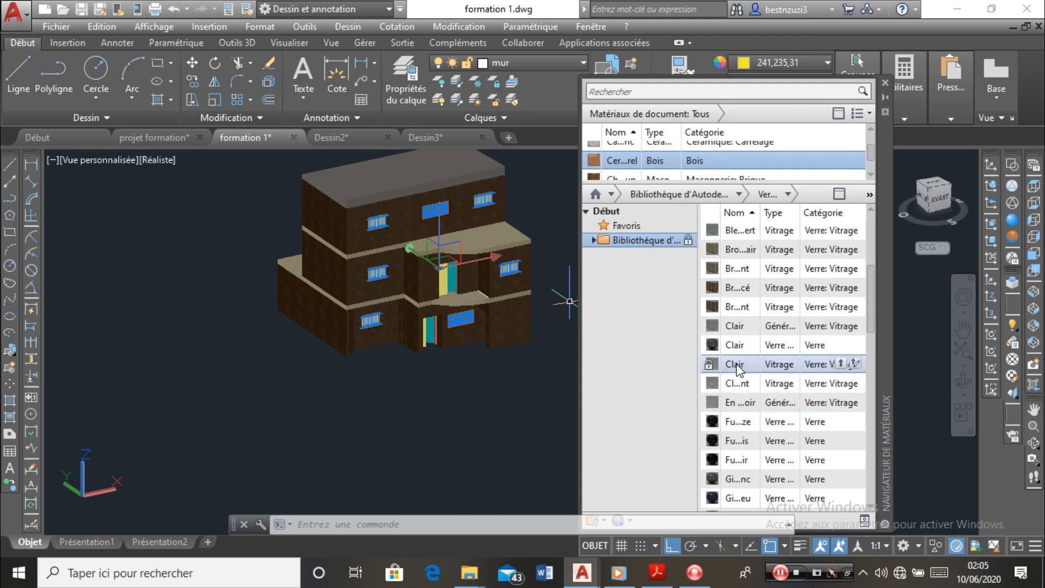
pyautogui.doubleClick(738, 369)
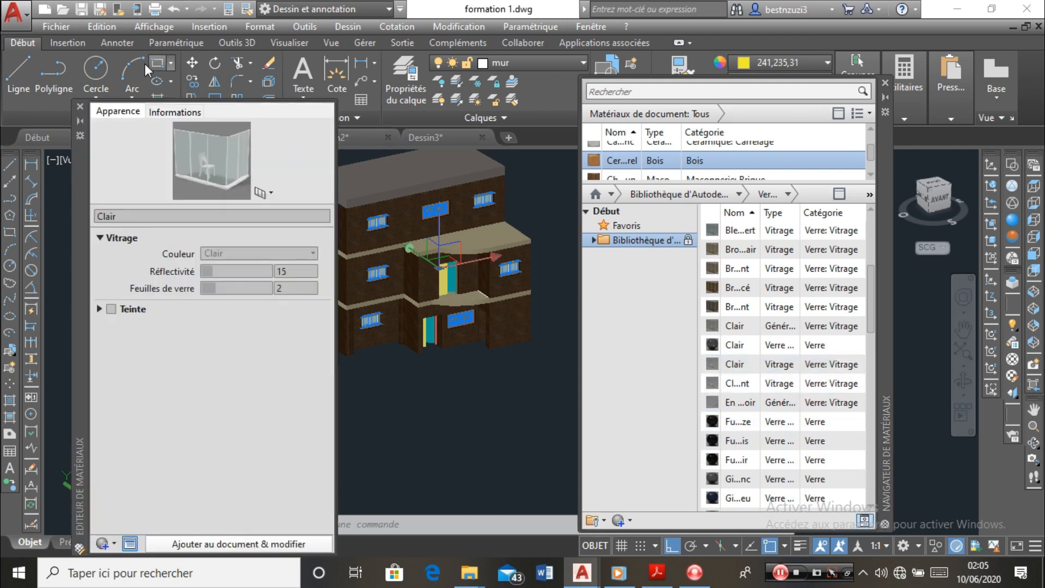
pyautogui.click(82, 111)
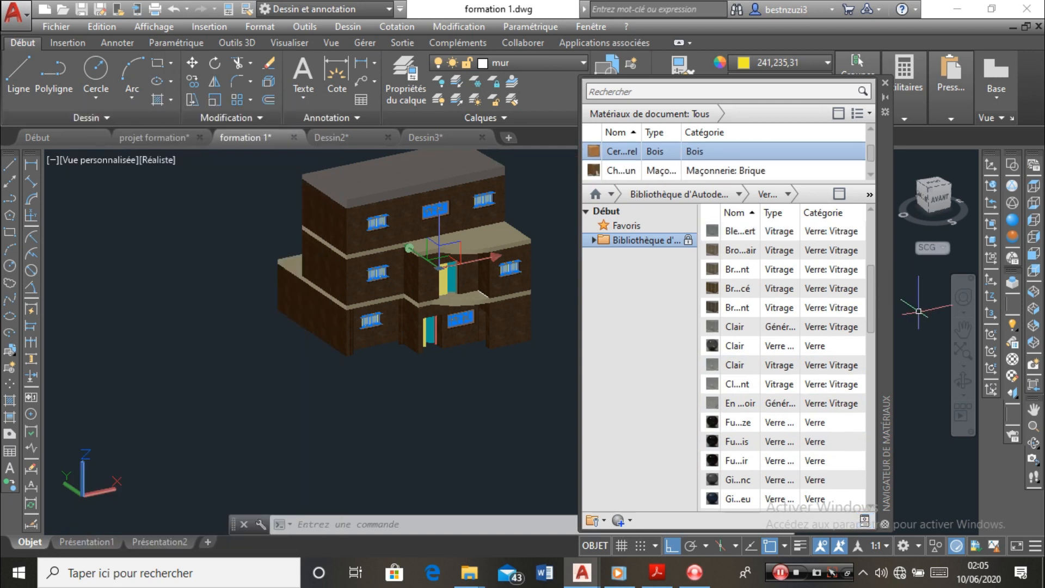
pyautogui.click(708, 369)
# Examine the glazed windows on the front facade up close and the building as a whole
pyautogui.scroll(8, 384, 279)
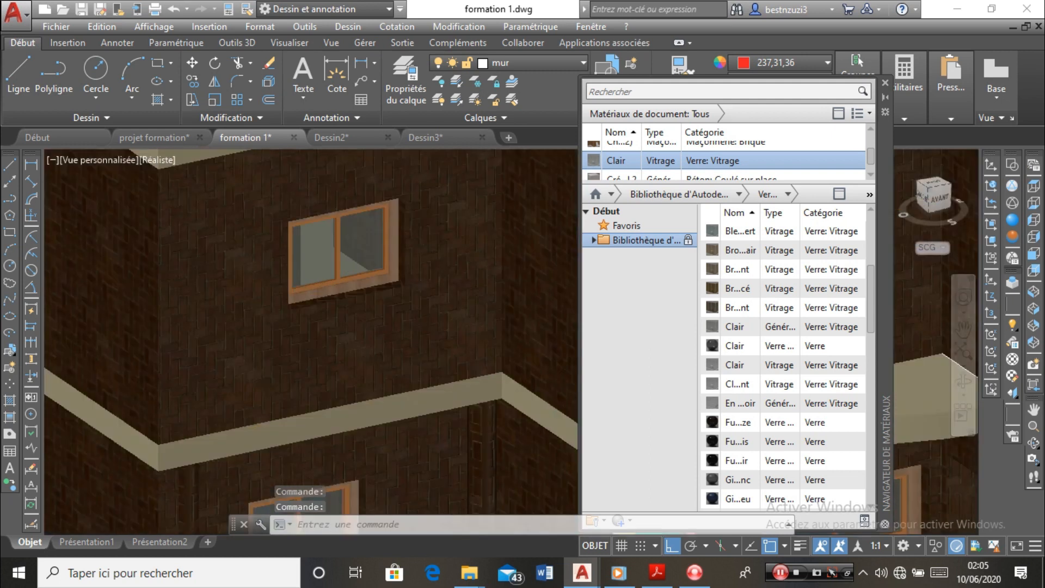
pyautogui.scroll(-3, 425, 225)
pyautogui.scroll(5, 425, 225)
pyautogui.scroll(-4, 425, 225)
pyautogui.scroll(4, 425, 224)
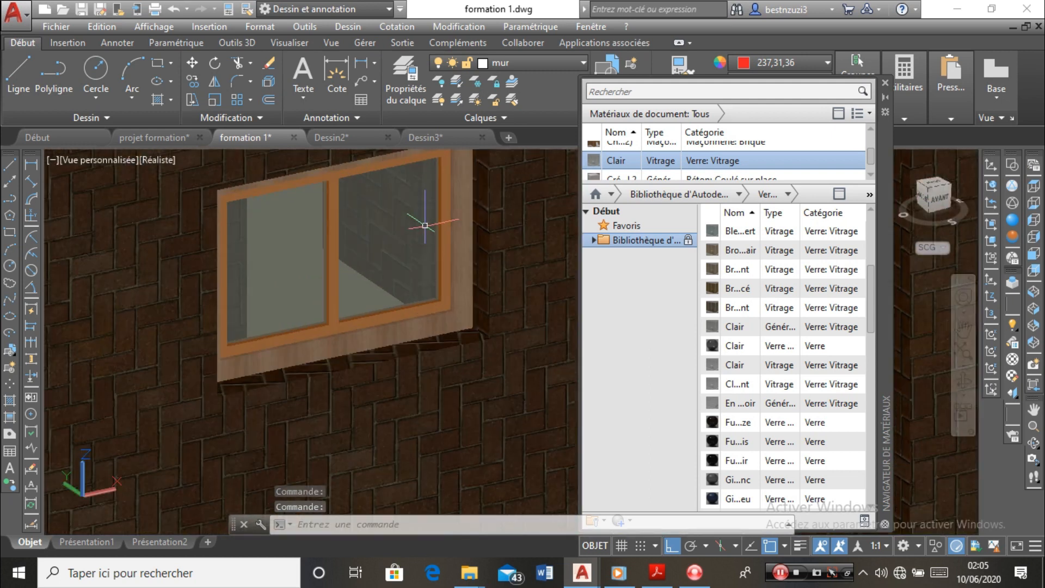
pyautogui.scroll(-3, 425, 225)
pyautogui.scroll(3, 424, 228)
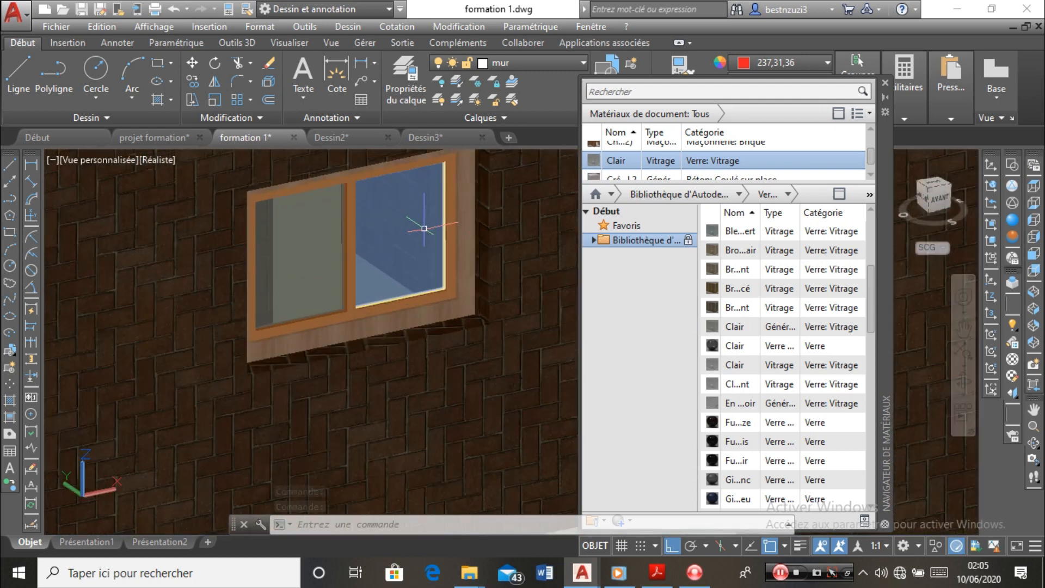
pyautogui.scroll(2, 425, 230)
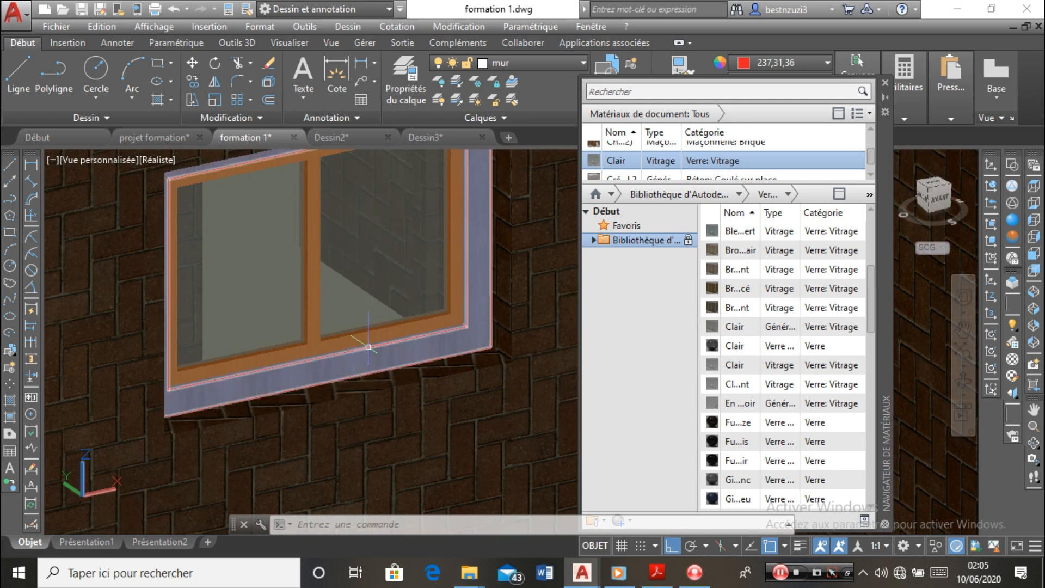
pyautogui.scroll(-6, 369, 347)
pyautogui.scroll(4, 369, 347)
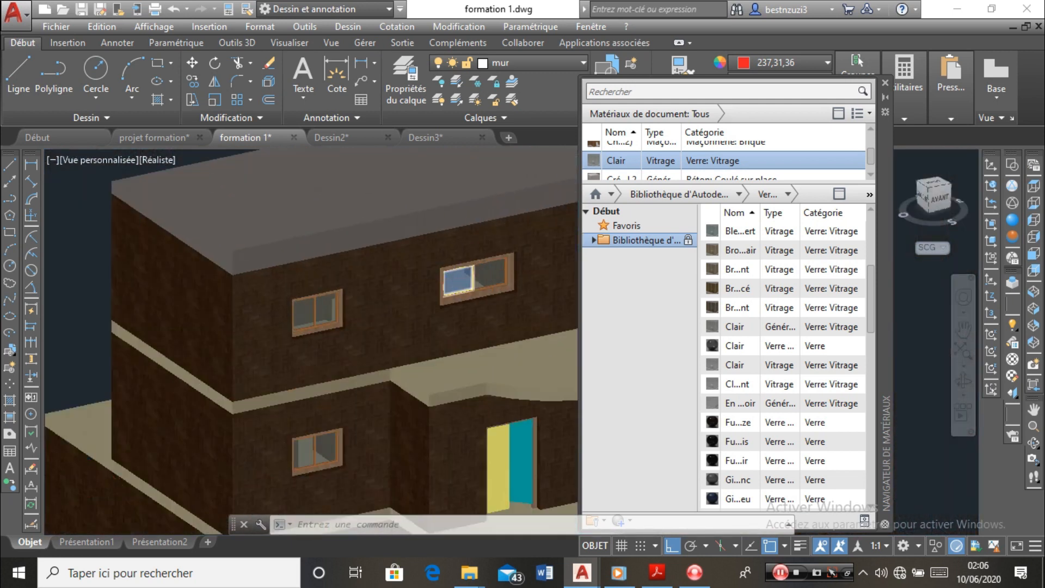
pyautogui.scroll(-6, 436, 361)
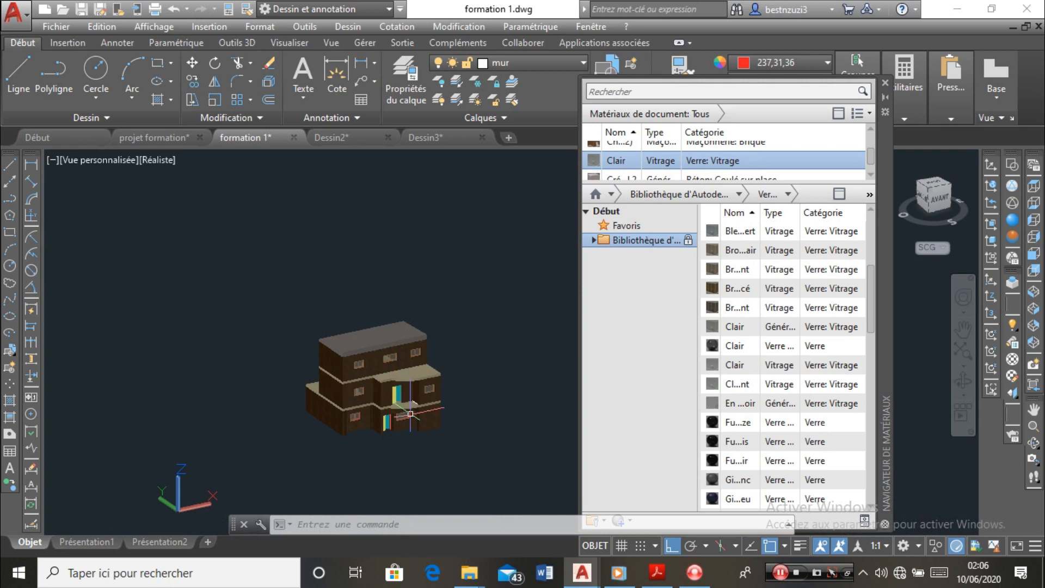
# Apply the Cerisier - Moiré clair faible lustre material from the Bois category to the yellow and cyan leaves of both front doors
pyautogui.scroll(2, 410, 414)
pyautogui.scroll(5, 349, 284)
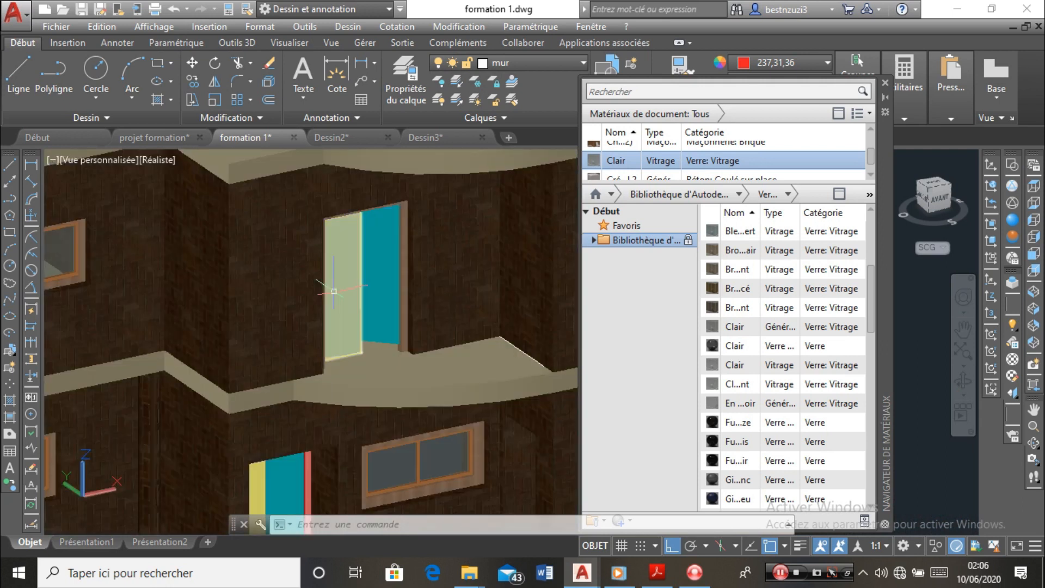
pyautogui.scroll(3, 372, 268)
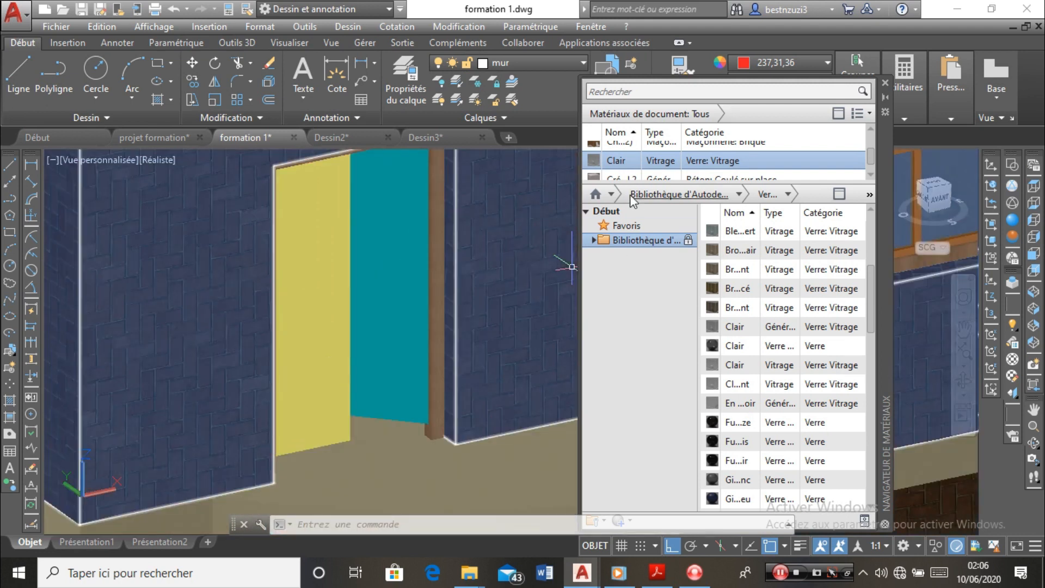
pyautogui.click(330, 275)
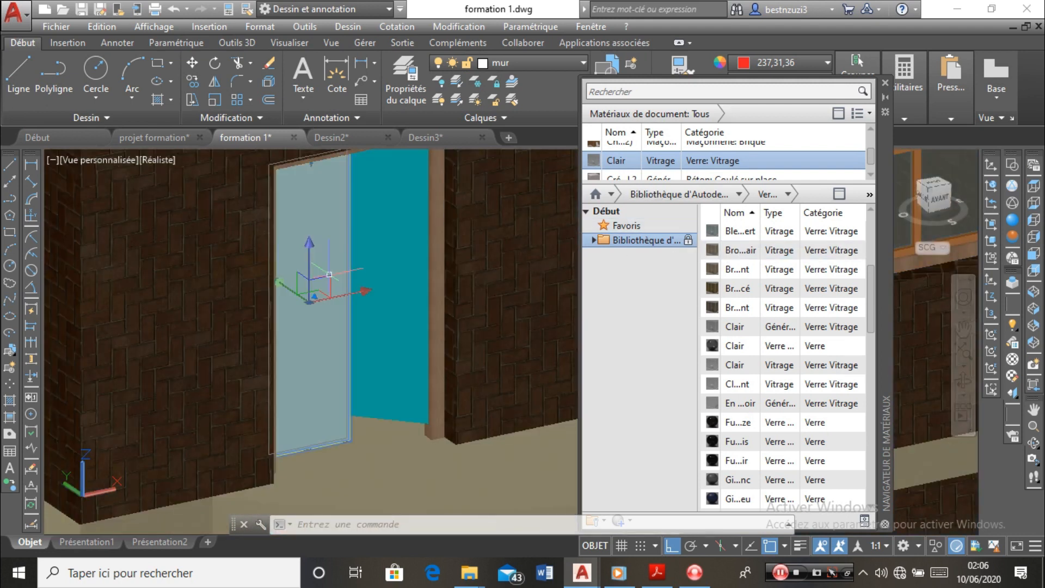
pyautogui.press('Escape')
pyautogui.scroll(-5, 381, 272)
pyautogui.scroll(5, 346, 284)
pyautogui.click(336, 262)
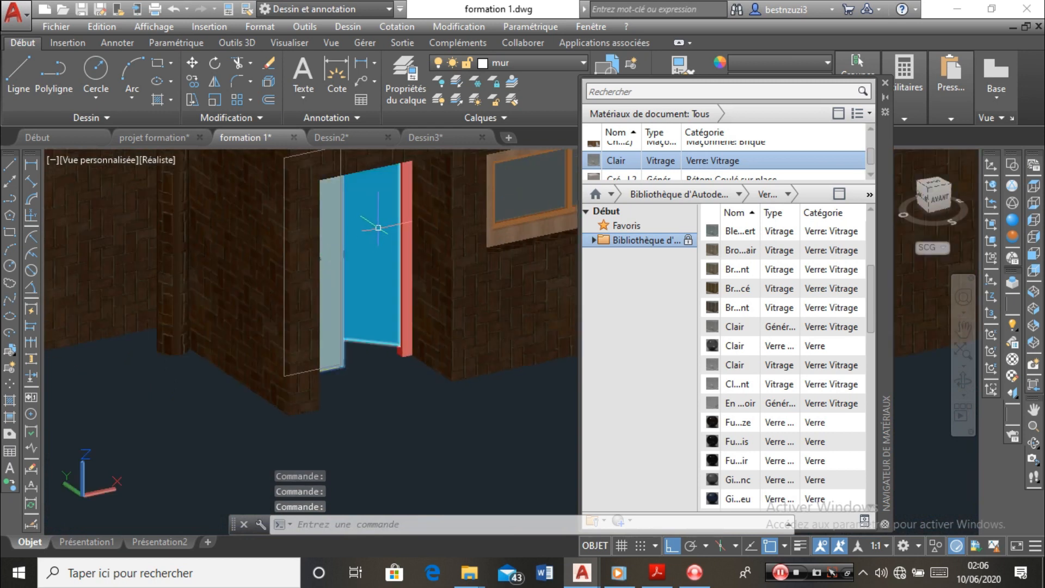
pyautogui.scroll(-5, 380, 226)
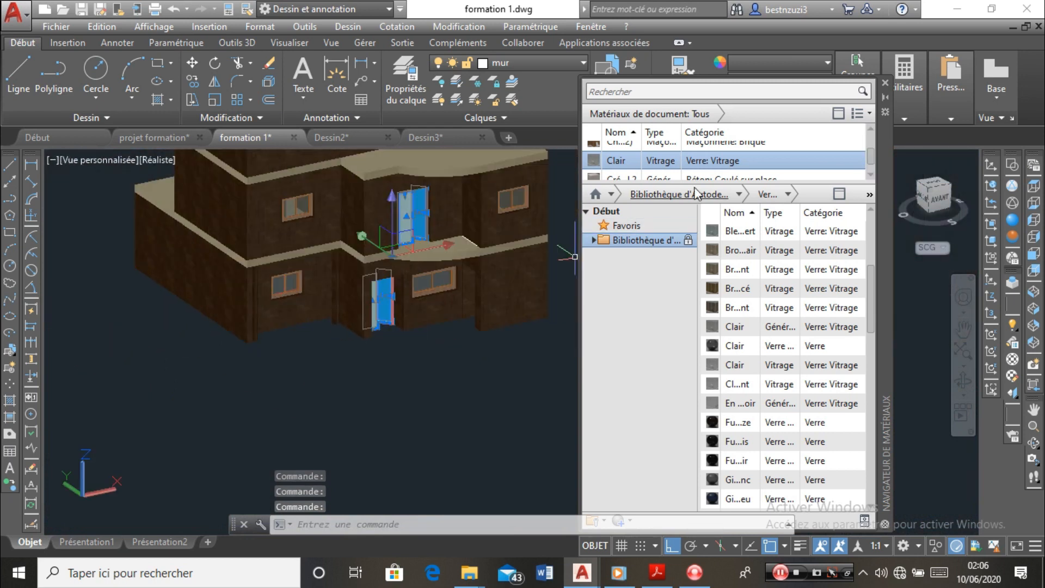
pyautogui.click(740, 195)
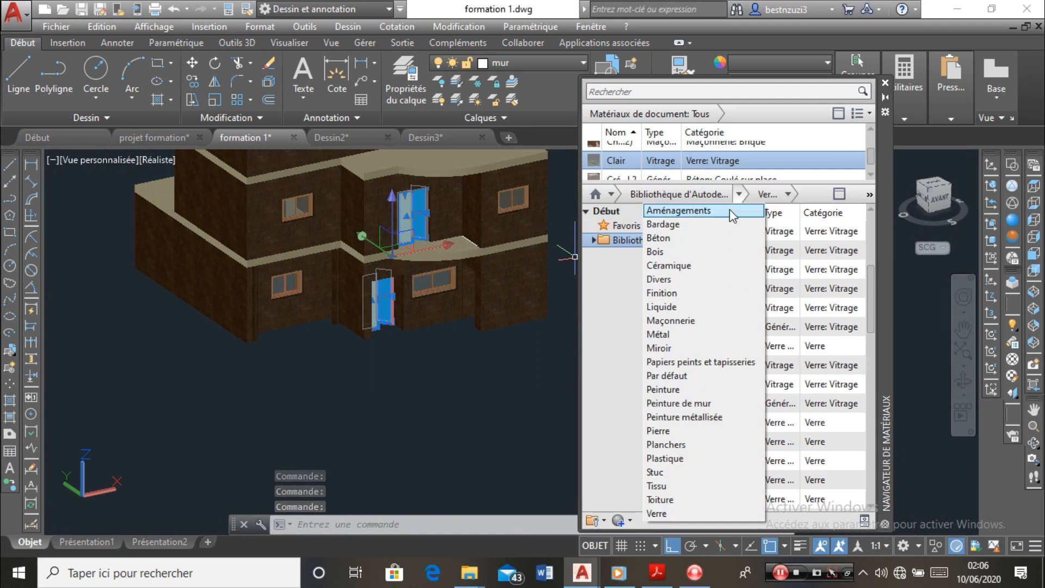
pyautogui.click(678, 249)
pyautogui.scroll(-4, 750, 370)
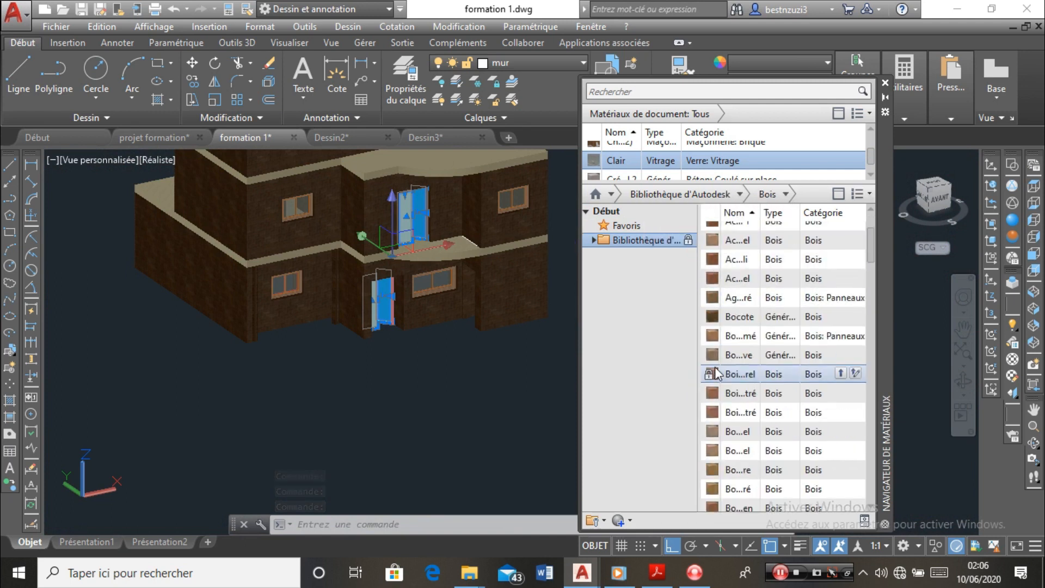
pyautogui.scroll(-3, 746, 381)
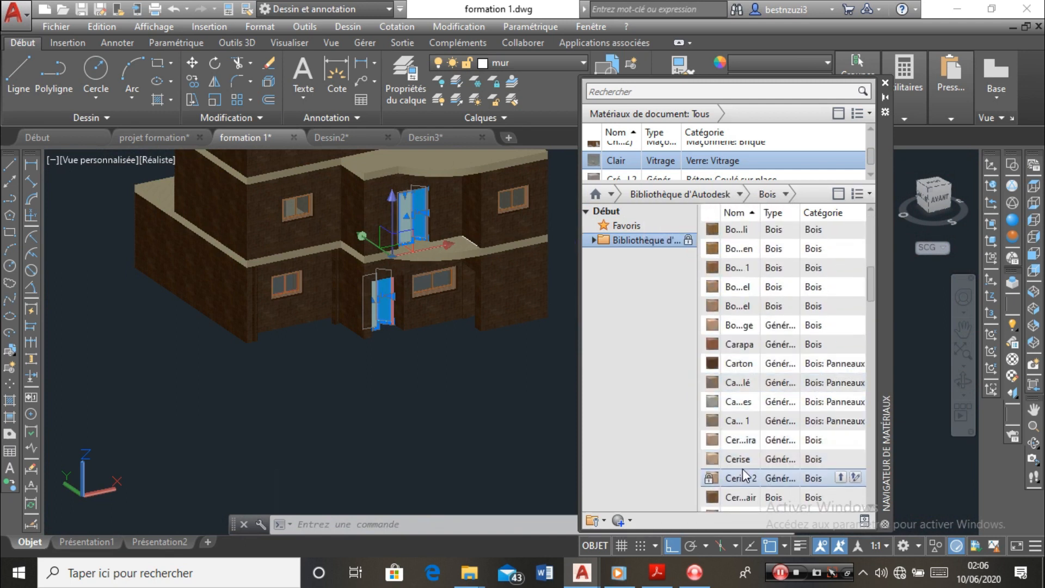
pyautogui.scroll(-2, 741, 471)
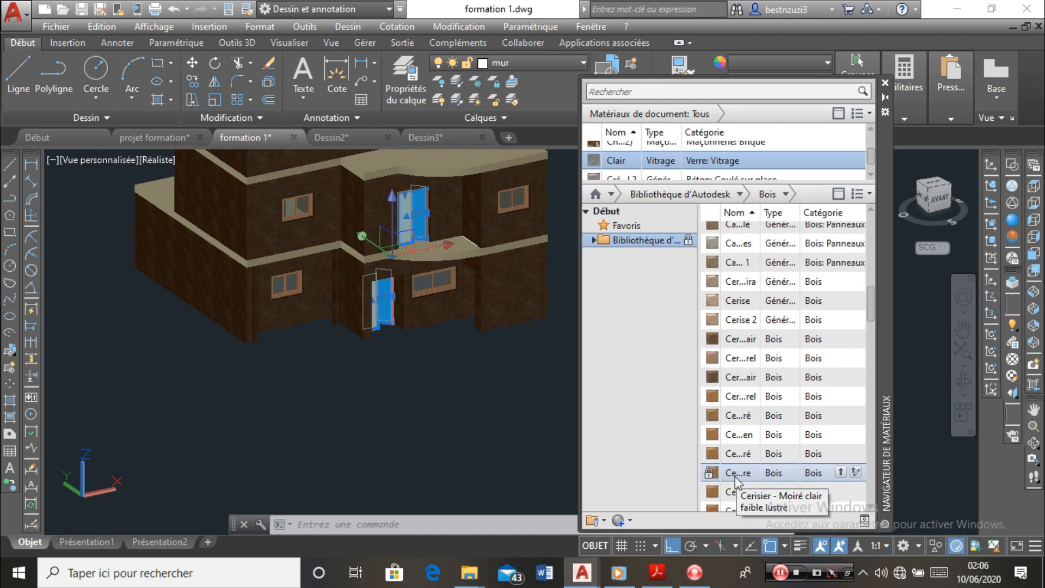
pyautogui.doubleClick(736, 474)
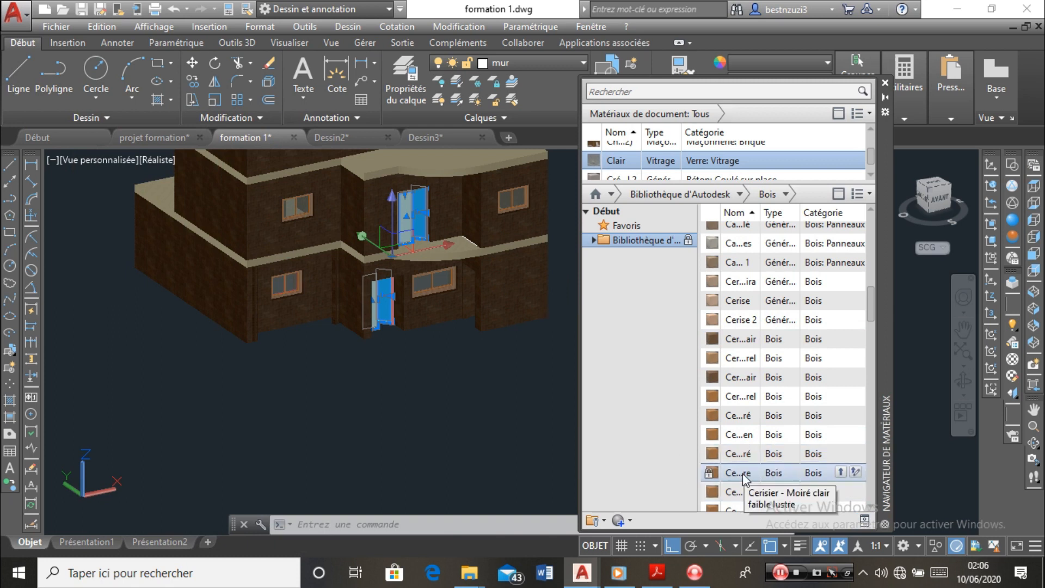
pyautogui.click(841, 471)
pyautogui.scroll(4, 385, 275)
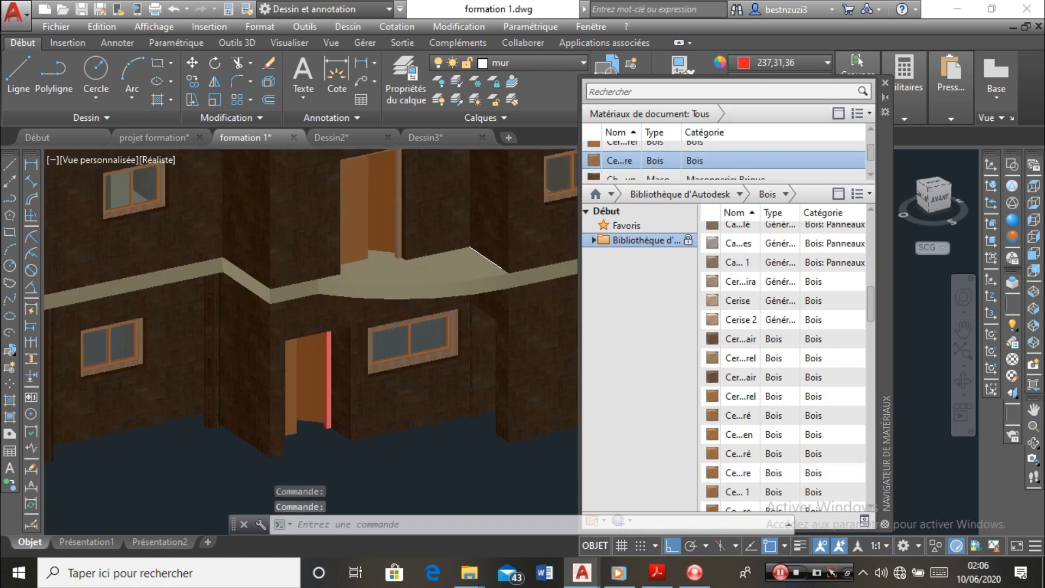
pyautogui.scroll(-3, 316, 329)
pyautogui.scroll(5, 315, 329)
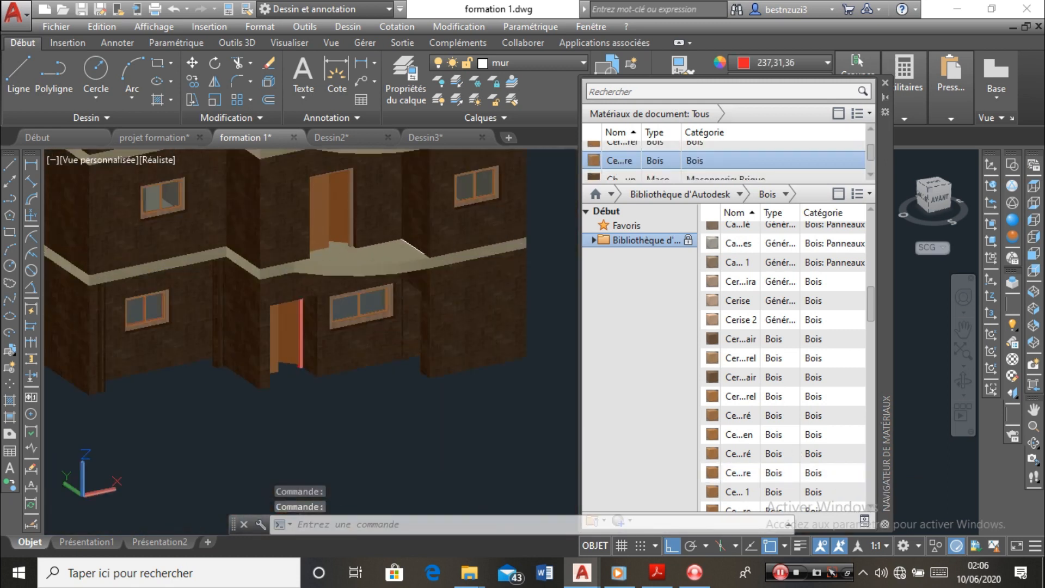
pyautogui.click(311, 327)
pyautogui.scroll(-1, 311, 327)
pyautogui.scroll(-5, 311, 304)
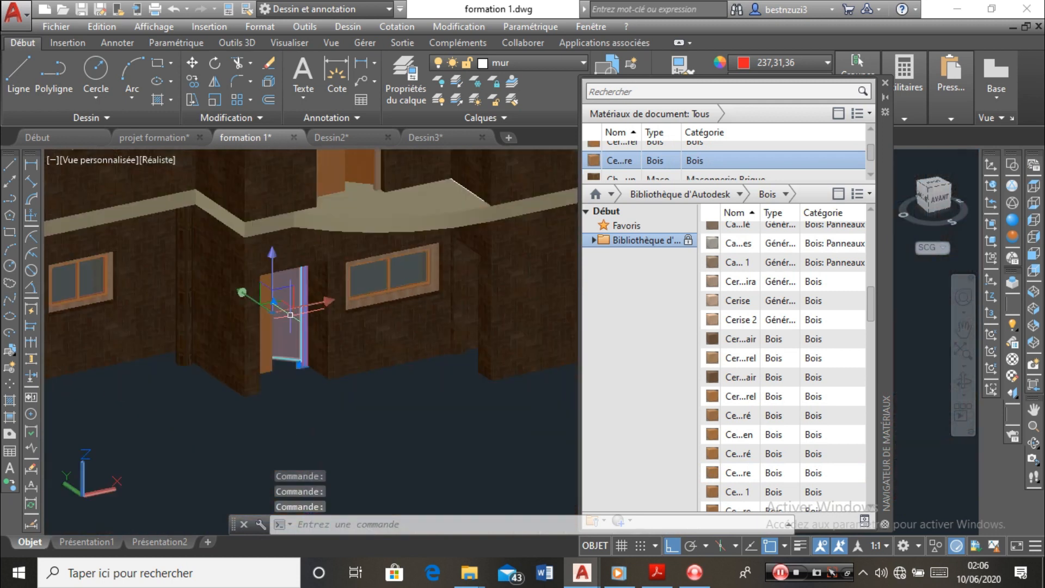
pyautogui.scroll(6, 312, 283)
pyautogui.scroll(2, 327, 261)
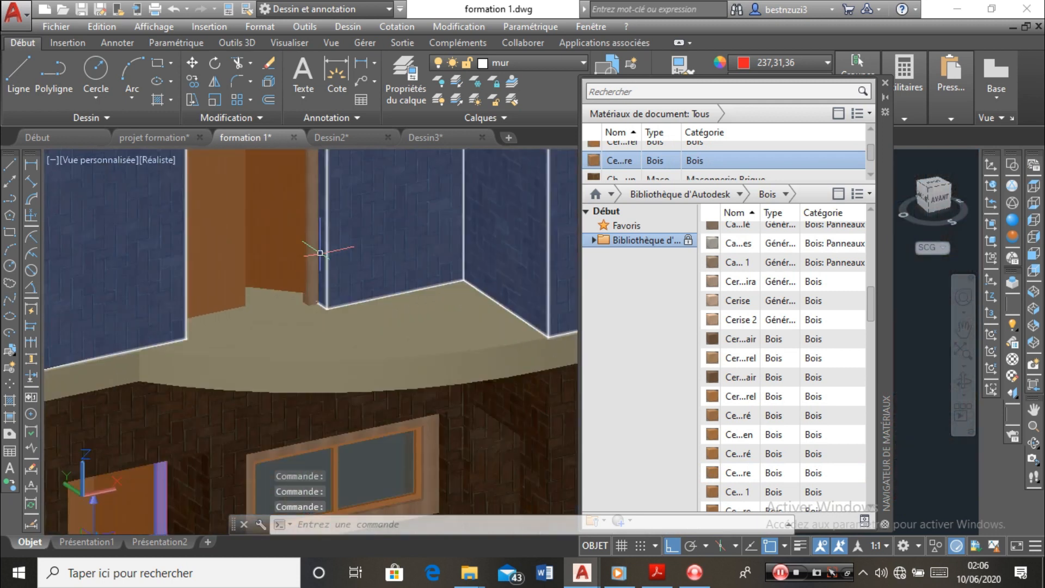
pyautogui.scroll(-4, 270, 321)
pyautogui.click(333, 435)
pyautogui.click(334, 435)
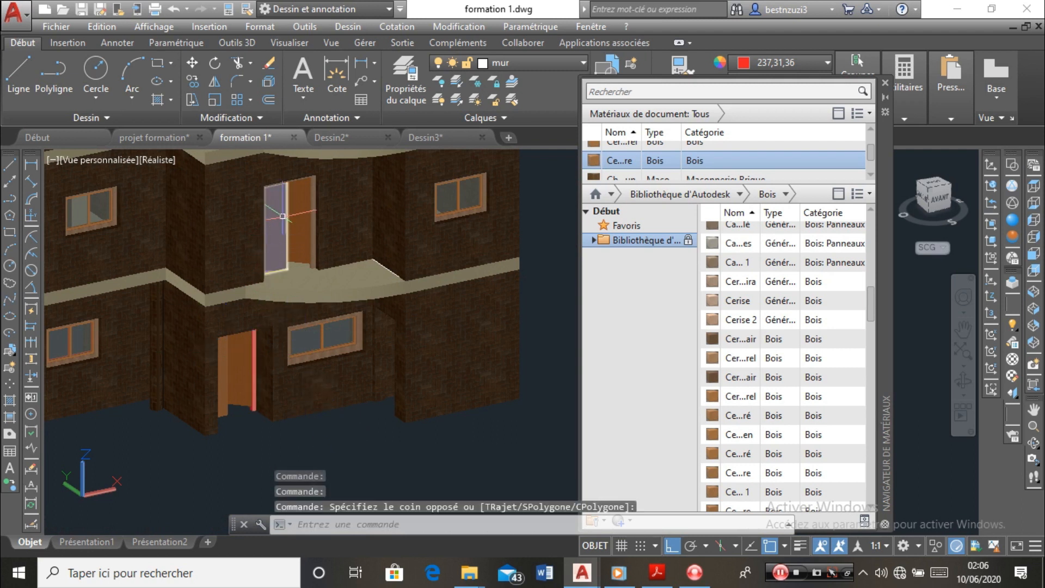
# Match the properties of the upper-floor door's wooden frame onto the red frame of the ground-floor door
pyautogui.scroll(4, 283, 245)
pyautogui.click(346, 191)
pyautogui.click(331, 169)
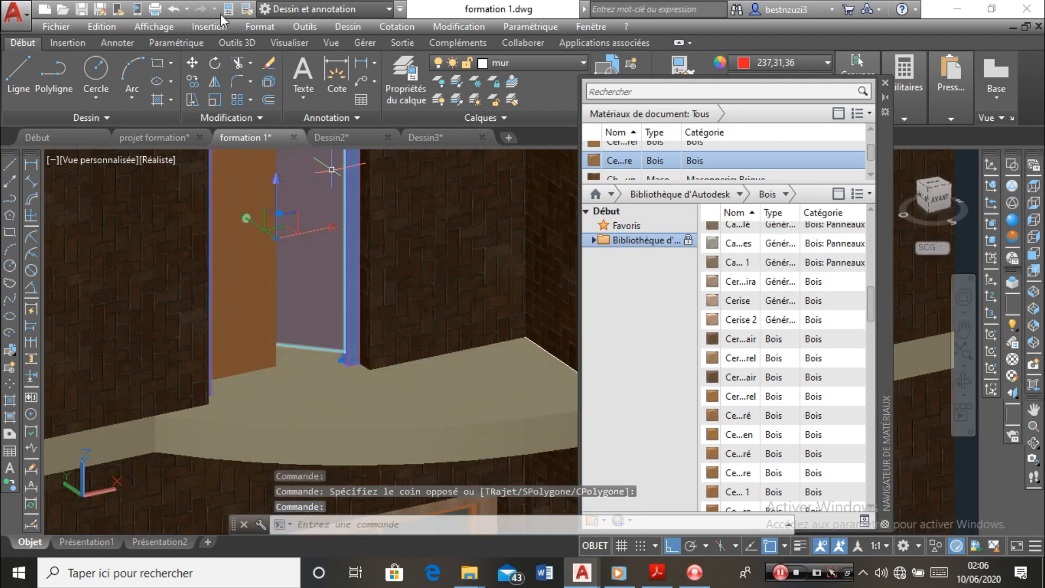
pyautogui.click(247, 9)
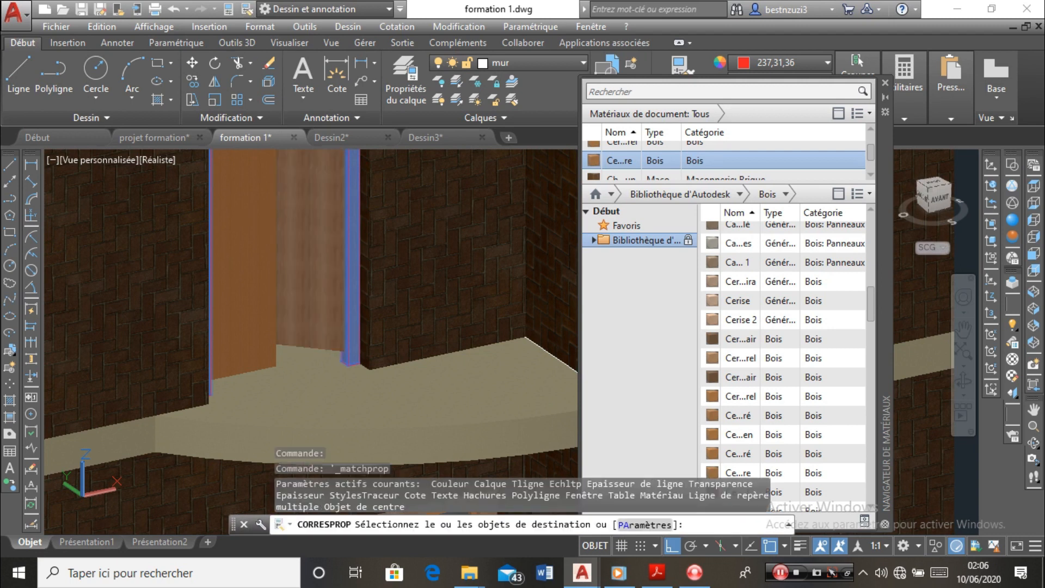
pyautogui.scroll(-6, 240, 228)
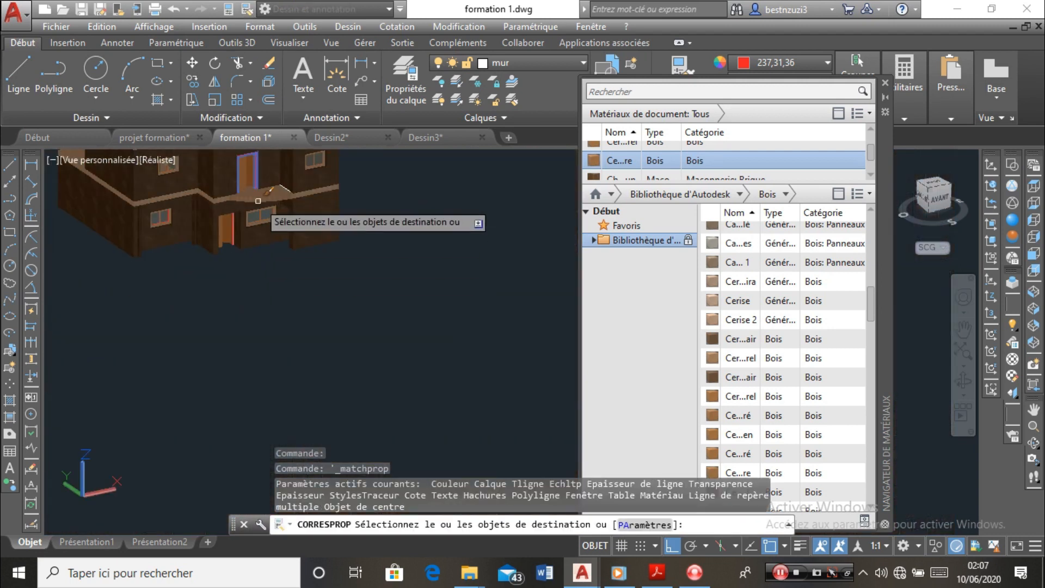
pyautogui.scroll(6, 234, 205)
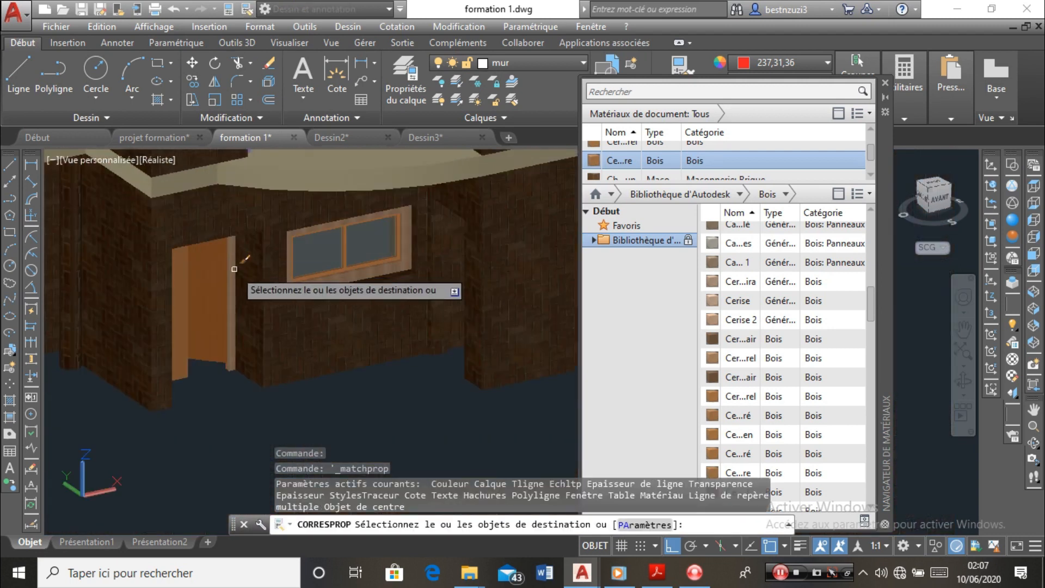
pyautogui.click(233, 268)
pyautogui.scroll(-6, 228, 279)
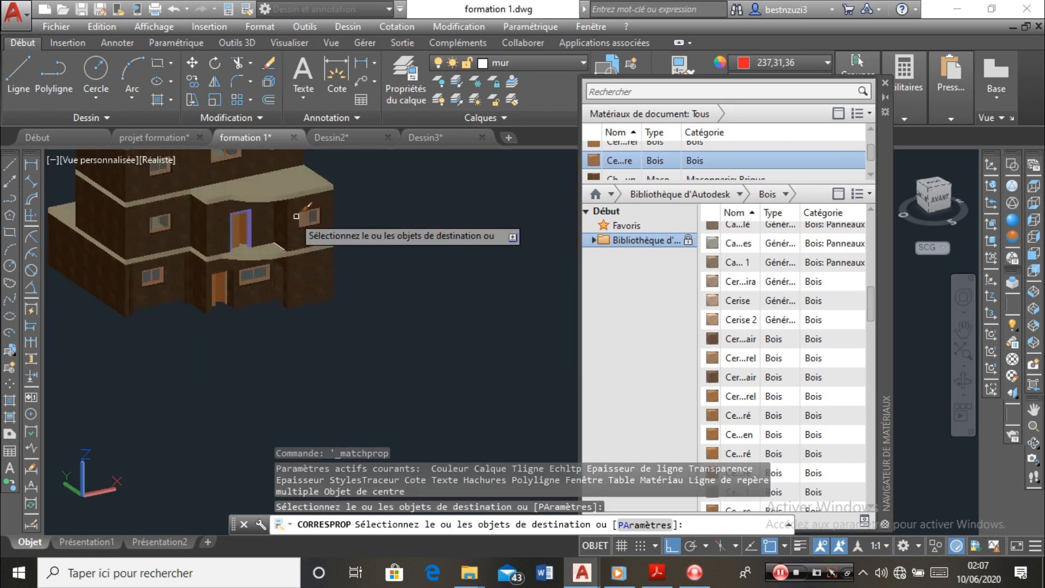
pyautogui.scroll(5, 240, 227)
pyautogui.click(245, 157)
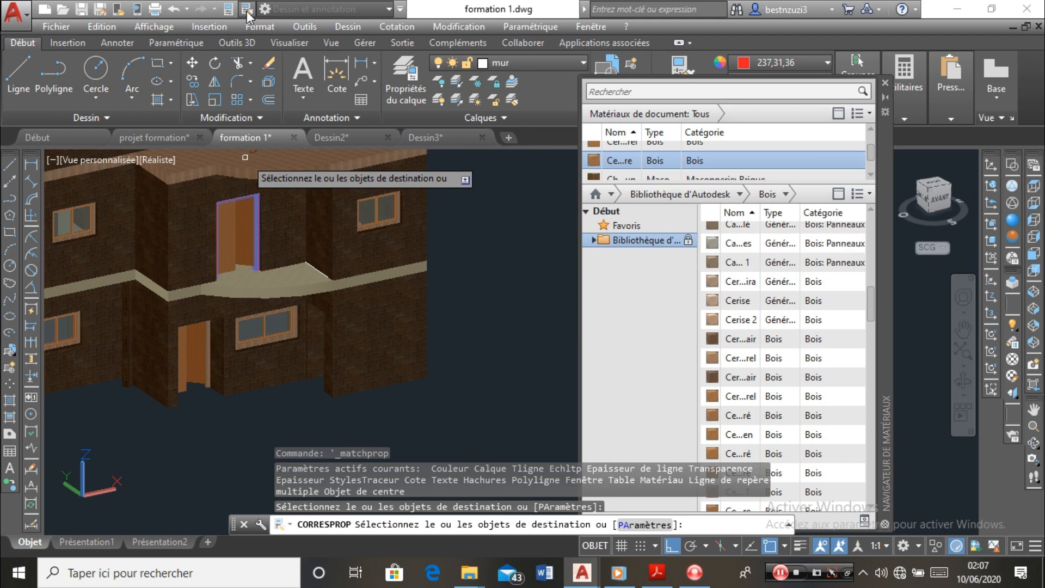
pyautogui.press('Escape')
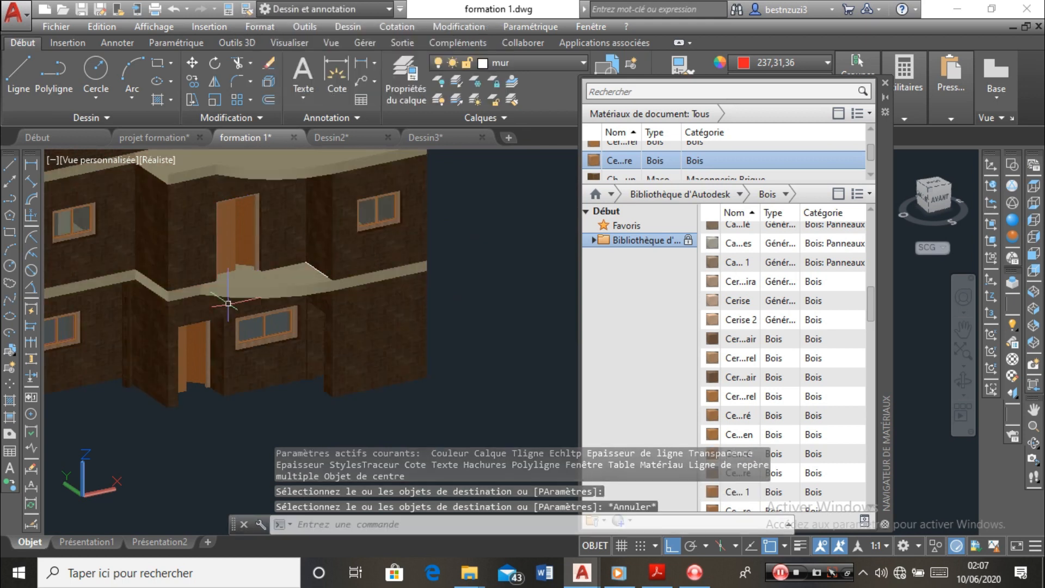
# Examine the wooden doors on the front facade and the building as a whole
pyautogui.scroll(-2, 228, 303)
pyautogui.scroll(3, 188, 291)
pyautogui.scroll(-3, 180, 285)
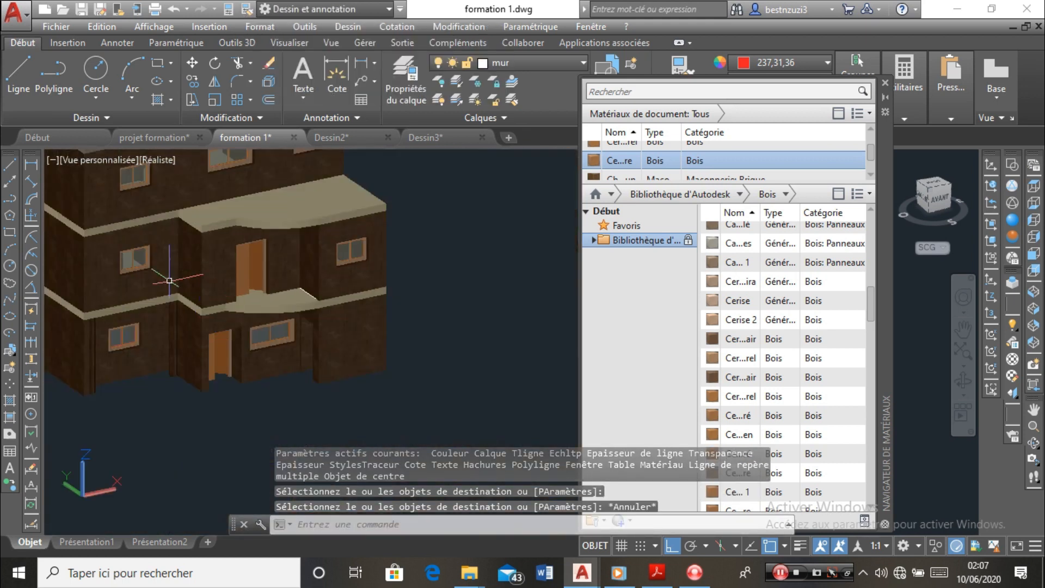
pyautogui.scroll(-4, 169, 280)
pyautogui.scroll(2, 122, 318)
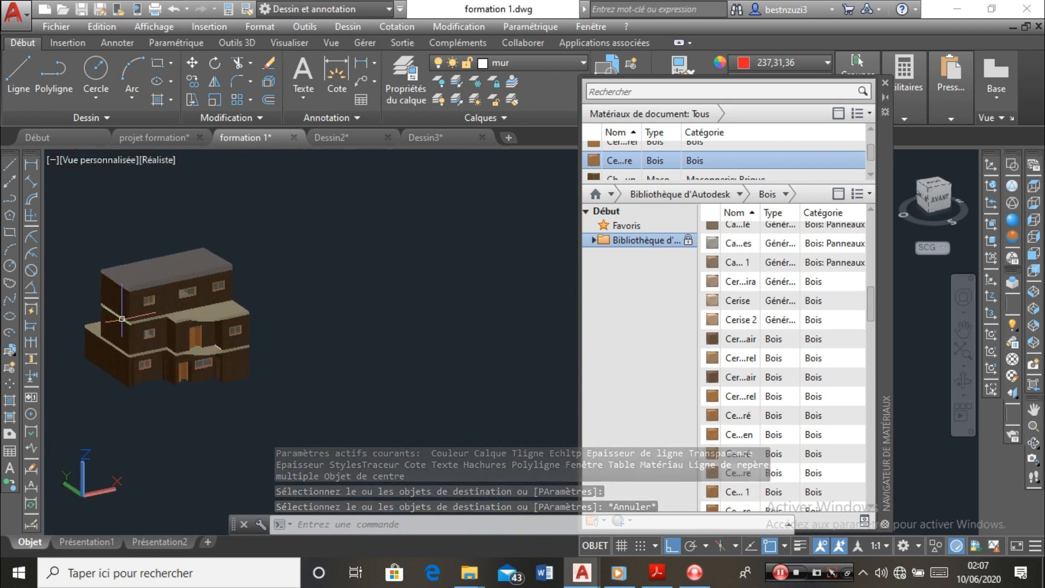
pyautogui.scroll(2, 122, 318)
pyautogui.scroll(-3, 117, 310)
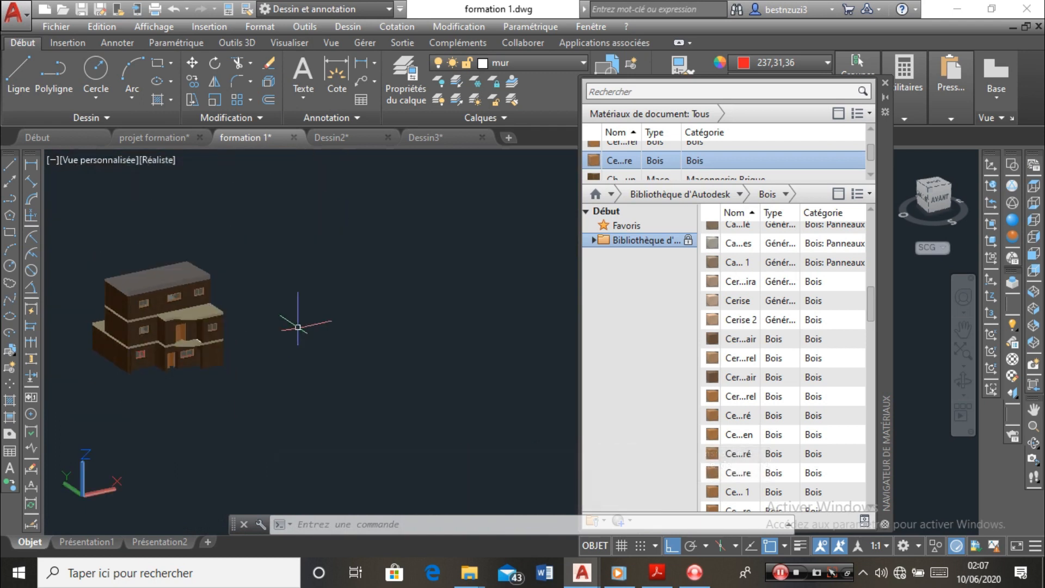
pyautogui.scroll(1, 298, 327)
pyautogui.scroll(-3, 280, 337)
pyautogui.scroll(4, 303, 316)
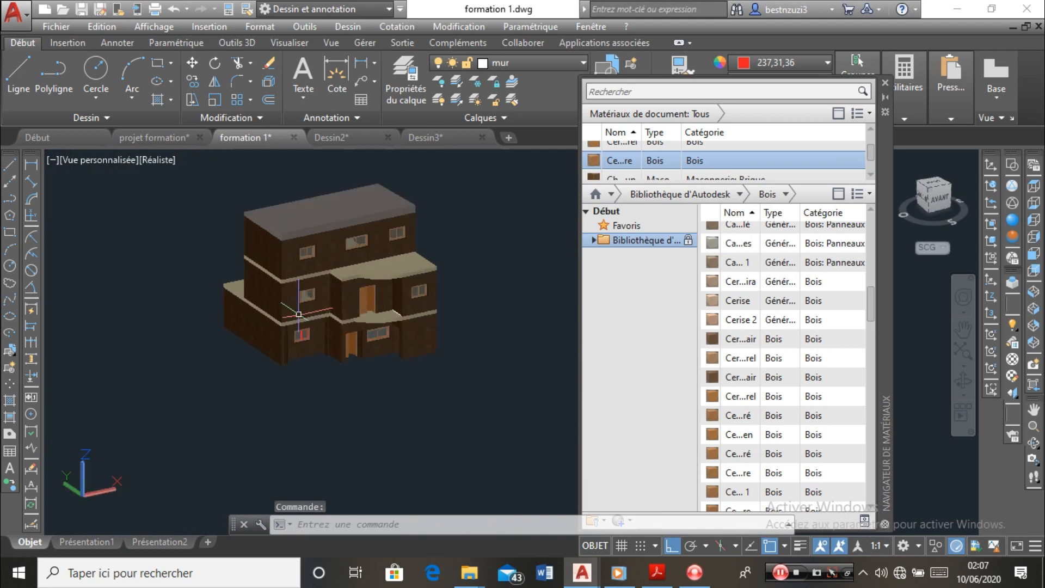
pyautogui.scroll(2, 299, 314)
pyautogui.scroll(-1, 299, 314)
# Close the materials browser to free the drawing area around the building
pyautogui.scroll(-1, 724, 147)
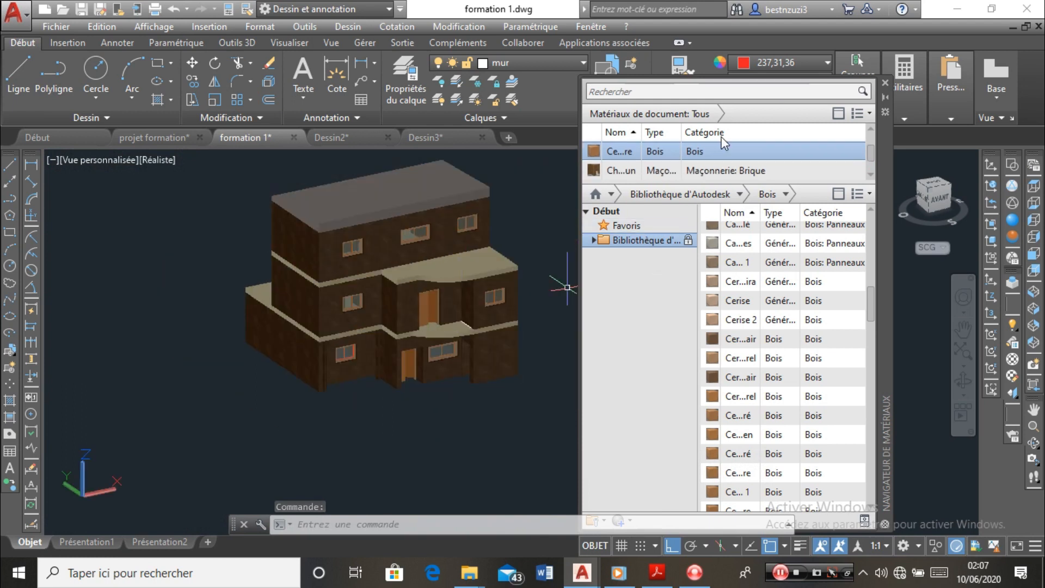
pyautogui.scroll(1, 762, 250)
pyautogui.scroll(1, 606, 158)
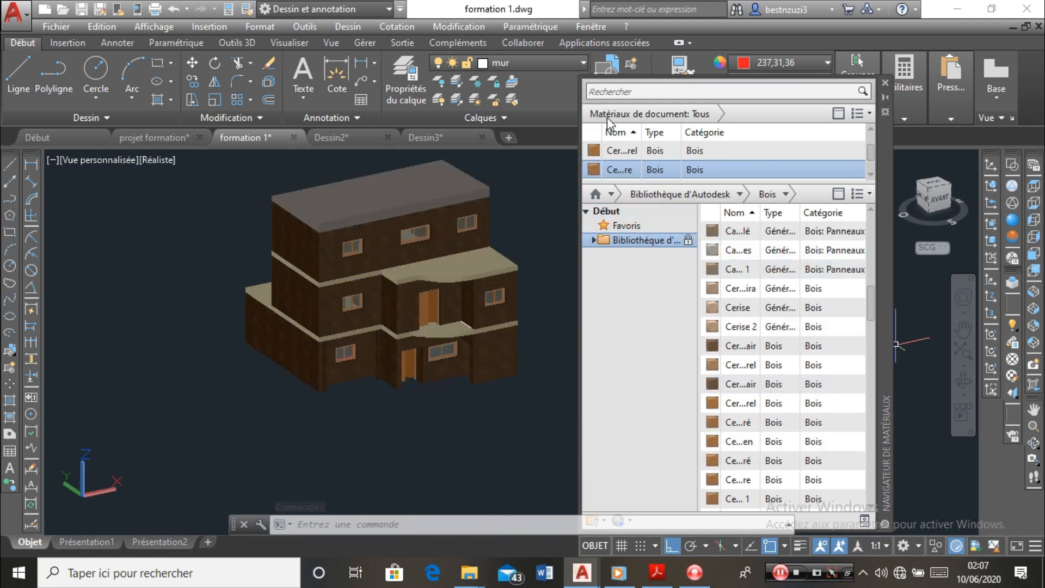
pyautogui.click(886, 81)
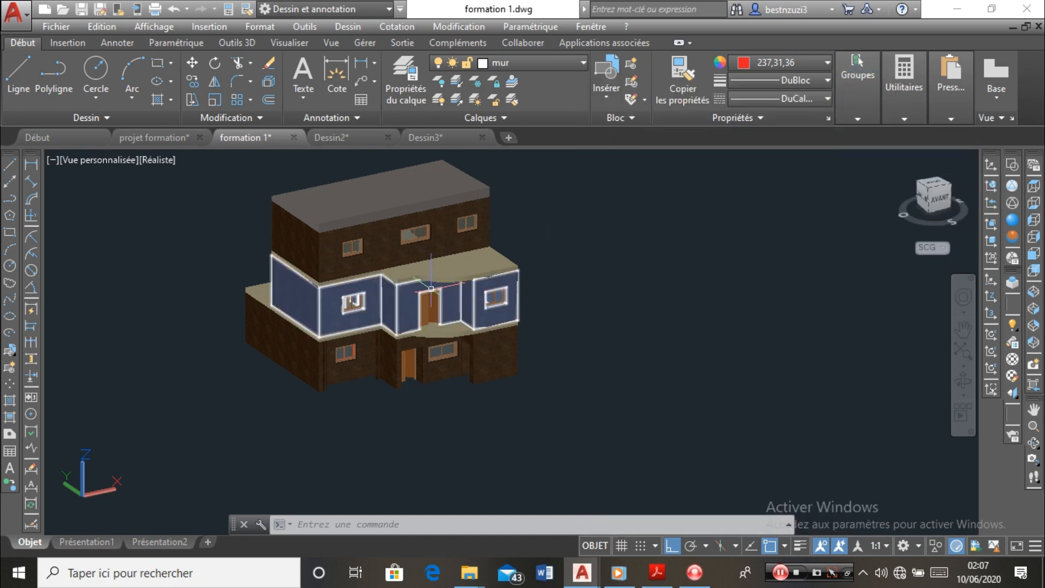
pyautogui.scroll(-1, 411, 298)
pyautogui.scroll(1, 411, 298)
pyautogui.scroll(-2, 403, 326)
pyautogui.scroll(5, 340, 367)
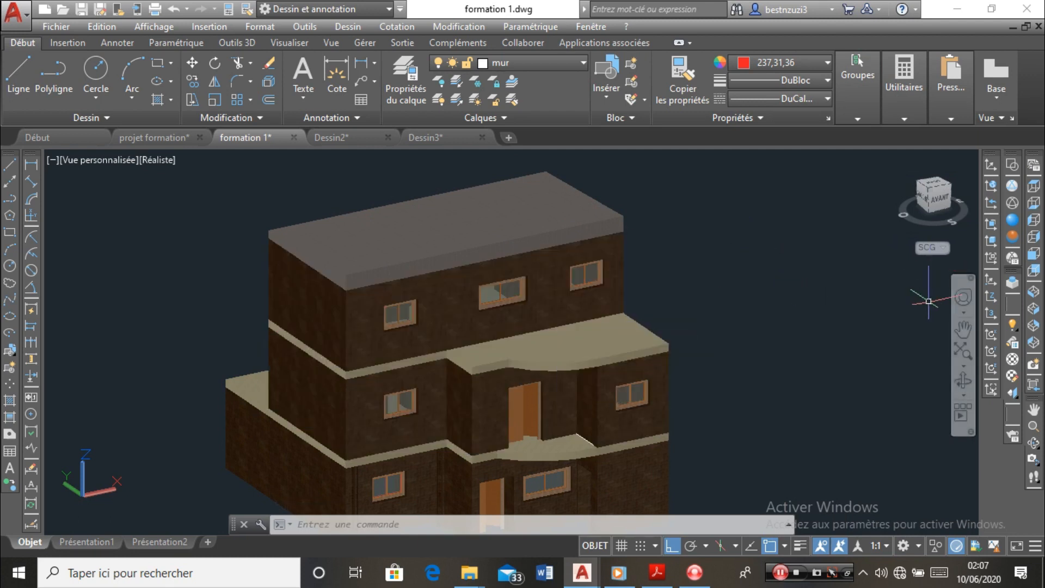
# Orbit the building to a lower, more frontal viewpoint and examine the materials on its front facade
pyautogui.click(968, 386)
pyautogui.moveTo(753, 305); pyautogui.dragTo(618, 289)
pyautogui.rightClick(661, 264)
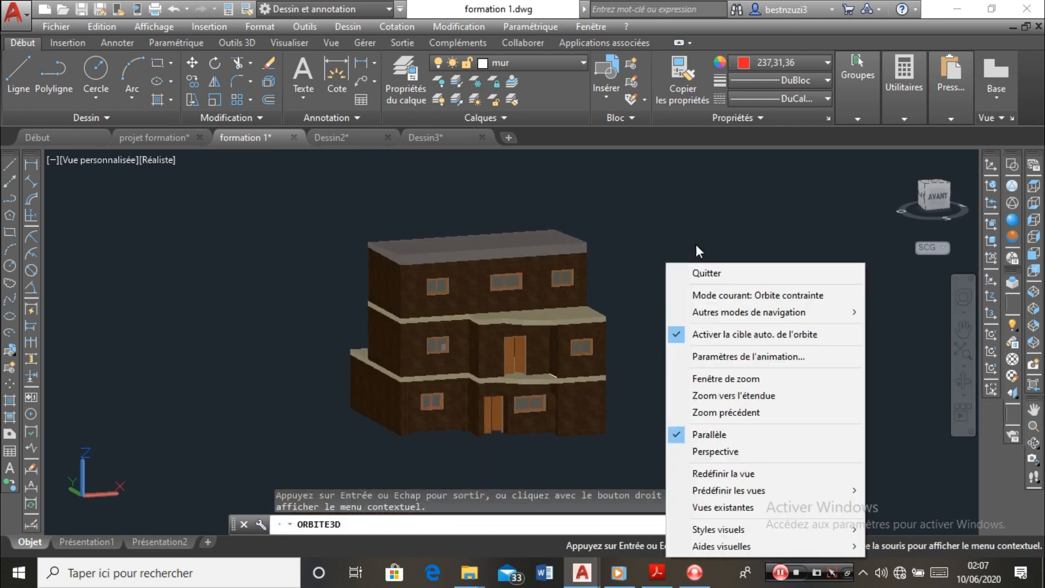
pyautogui.click(718, 274)
pyautogui.scroll(2, 620, 294)
pyautogui.scroll(-1, 618, 303)
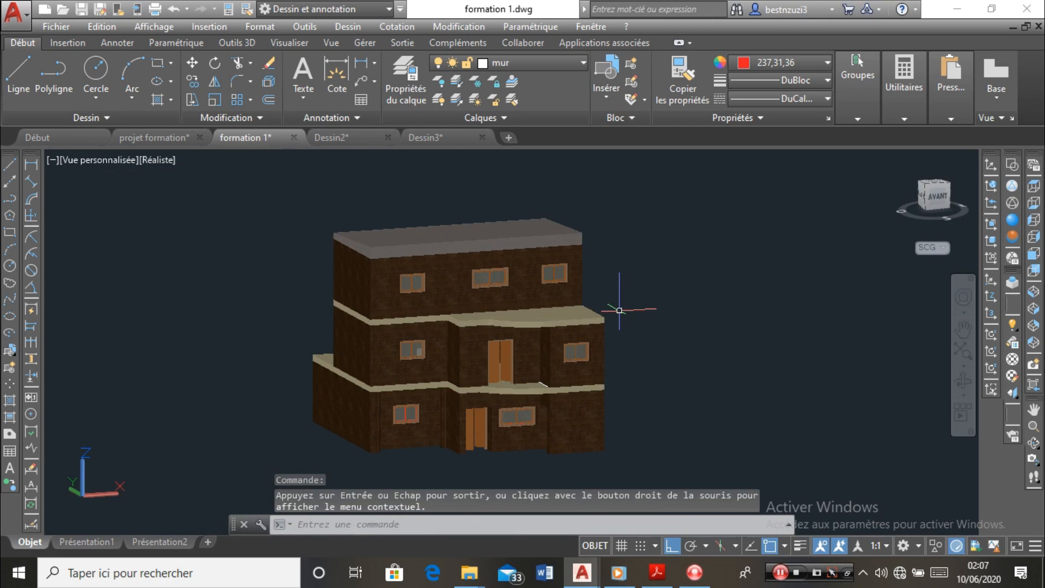
pyautogui.scroll(2, 618, 307)
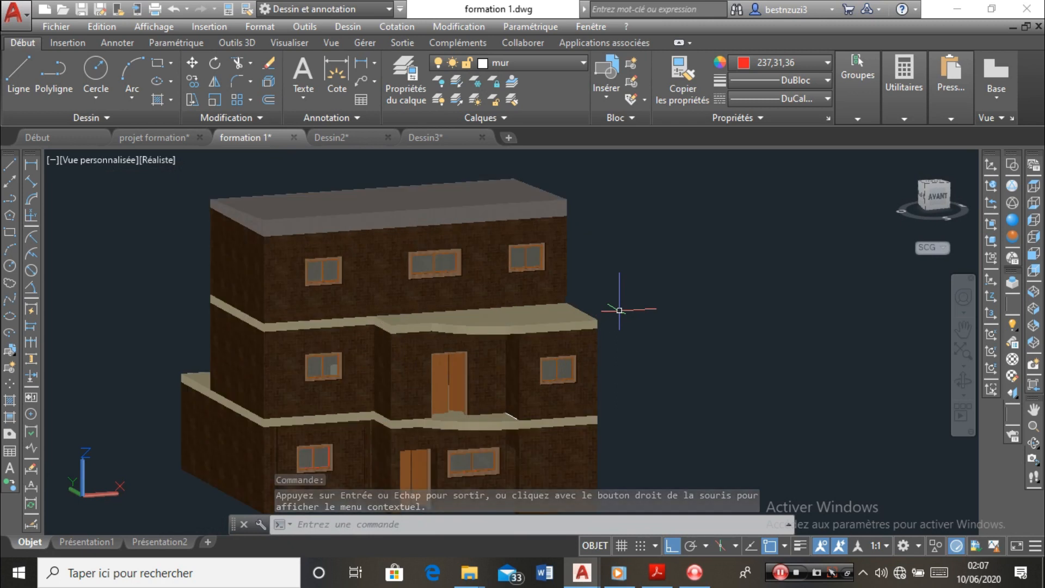
pyautogui.scroll(-2, 625, 311)
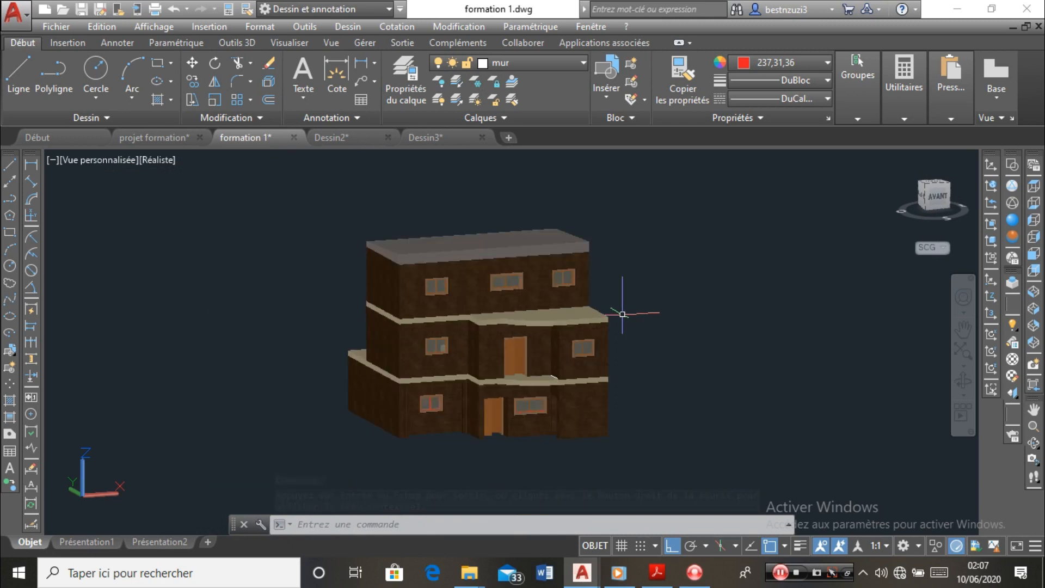